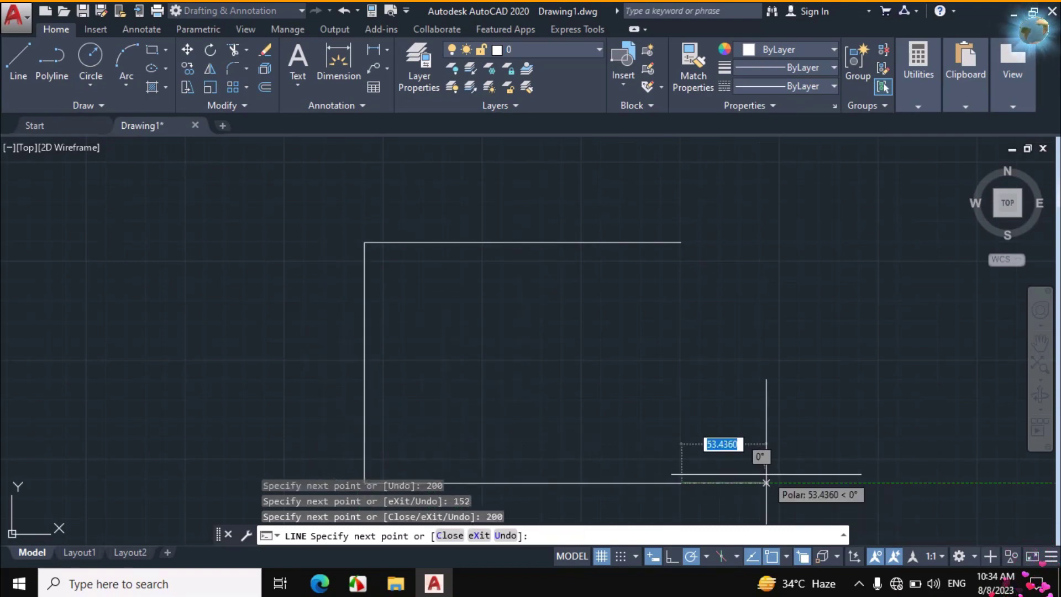
- Finish the 200, 152, 200 outer frame lines and bring up the reference PDF
{"action": "key", "text": "Escape"}
{"action": "left_click", "coordinate": [319, 582]}
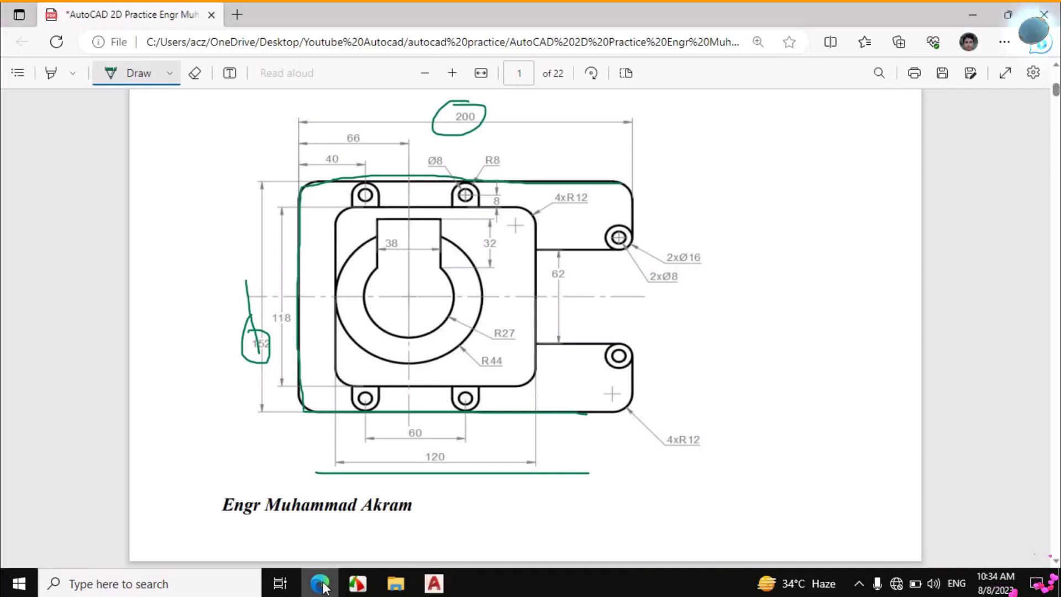
- Ink green marks over the PDF's left edge, 66 dimension and horizontal centre line
{"action": "left_click_drag", "start_coordinate": [456, 291], "coordinate": [479, 279]}
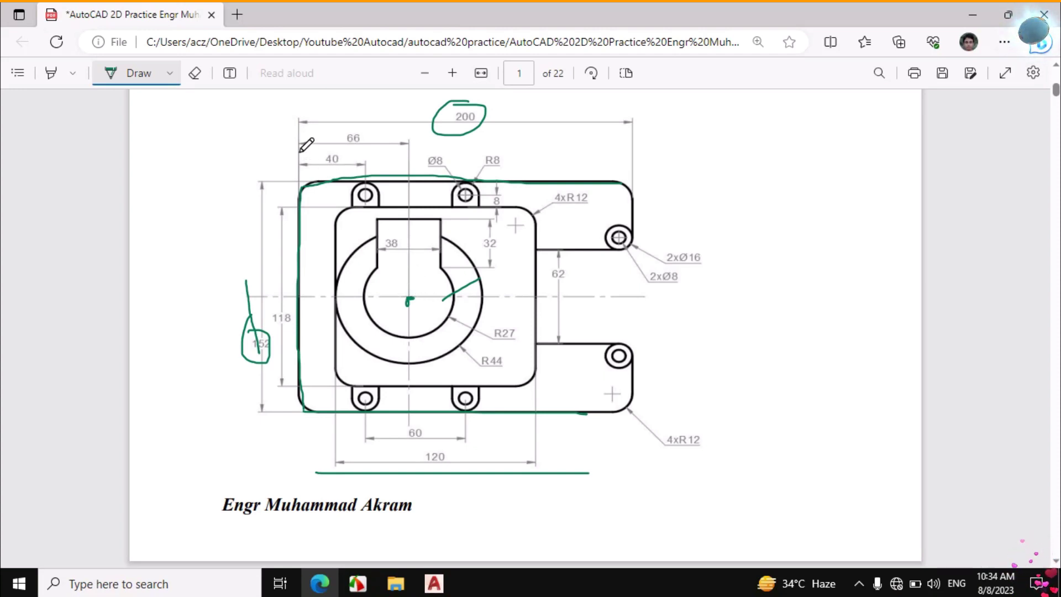
{"action": "left_click_drag", "start_coordinate": [299, 150], "coordinate": [295, 288]}
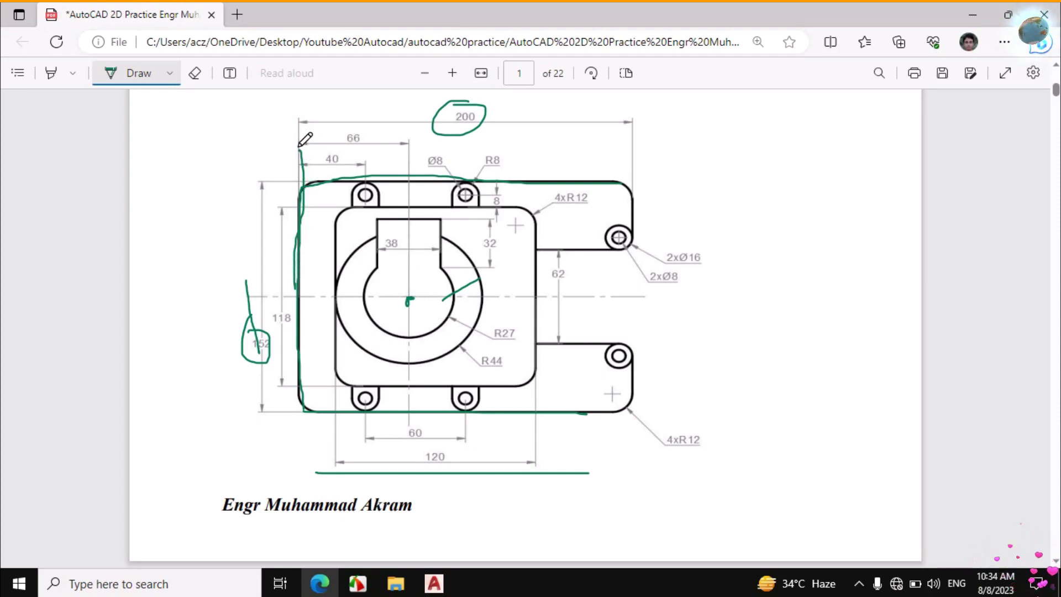
{"action": "left_click_drag", "start_coordinate": [299, 146], "coordinate": [381, 145]}
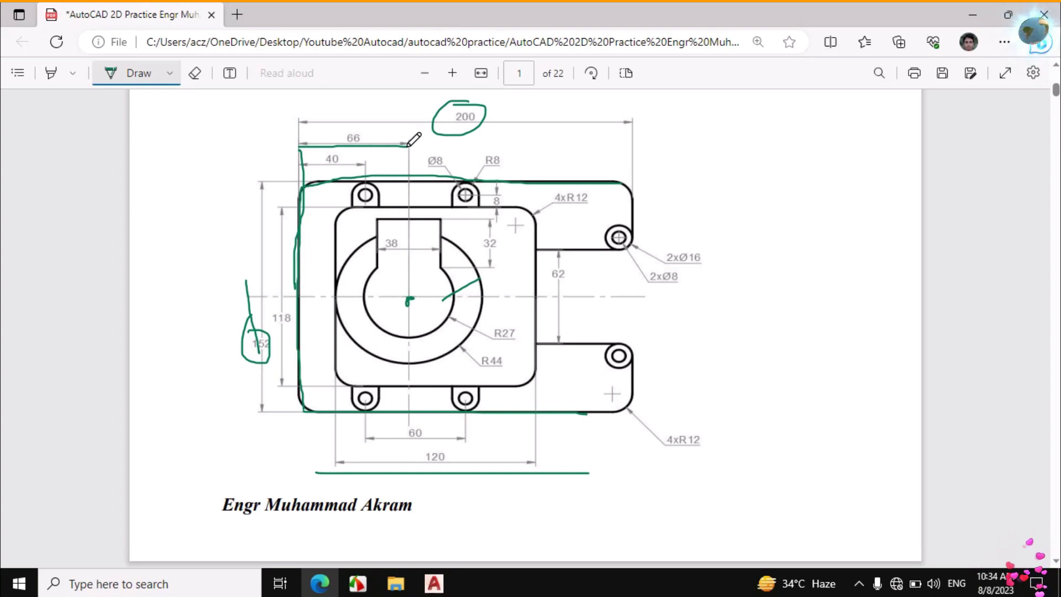
{"action": "left_click_drag", "start_coordinate": [504, 298], "coordinate": [613, 293]}
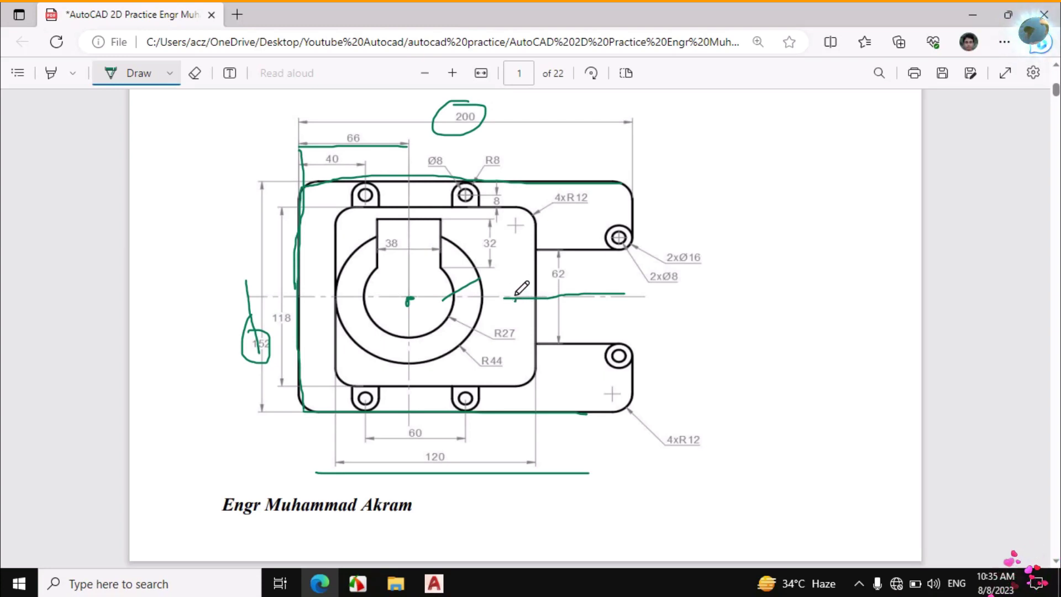
{"action": "left_click_drag", "start_coordinate": [516, 295], "coordinate": [512, 253]}
{"action": "left_click_drag", "start_coordinate": [523, 318], "coordinate": [529, 356]}
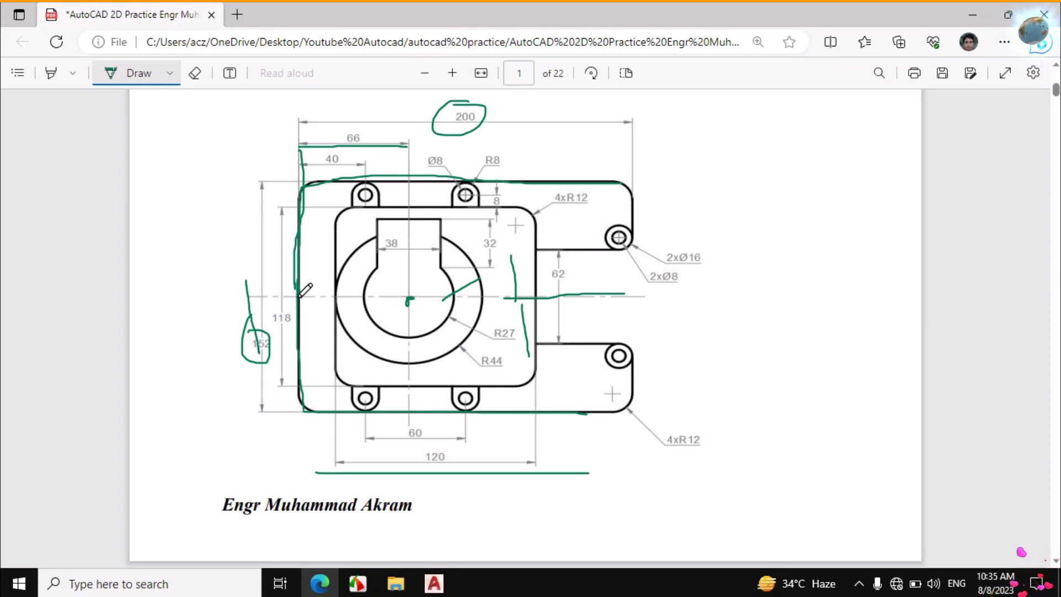
{"action": "left_click_drag", "start_coordinate": [299, 297], "coordinate": [407, 298]}
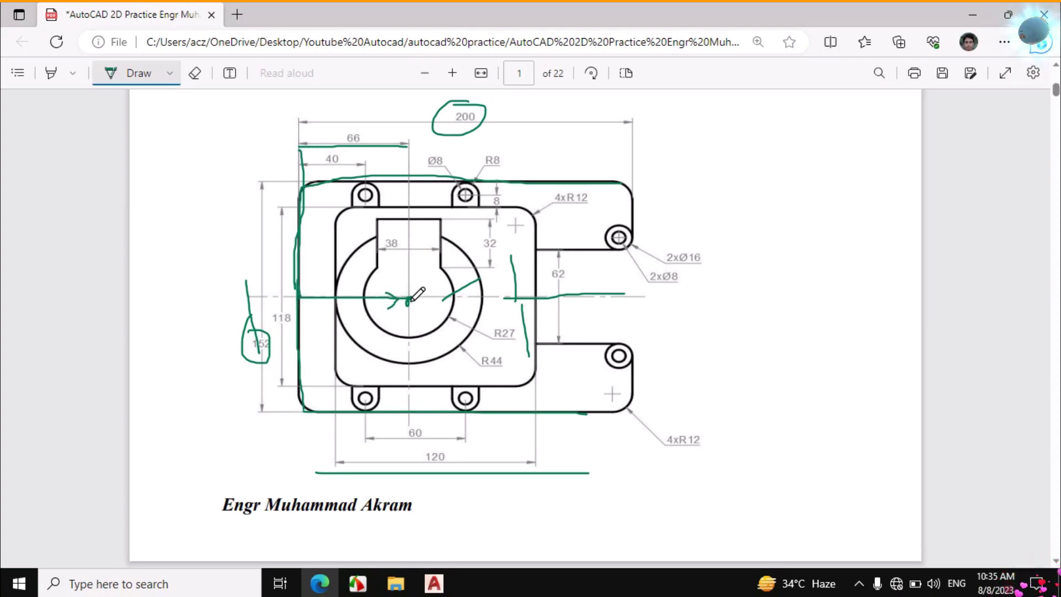
{"action": "left_click", "coordinate": [434, 583]}
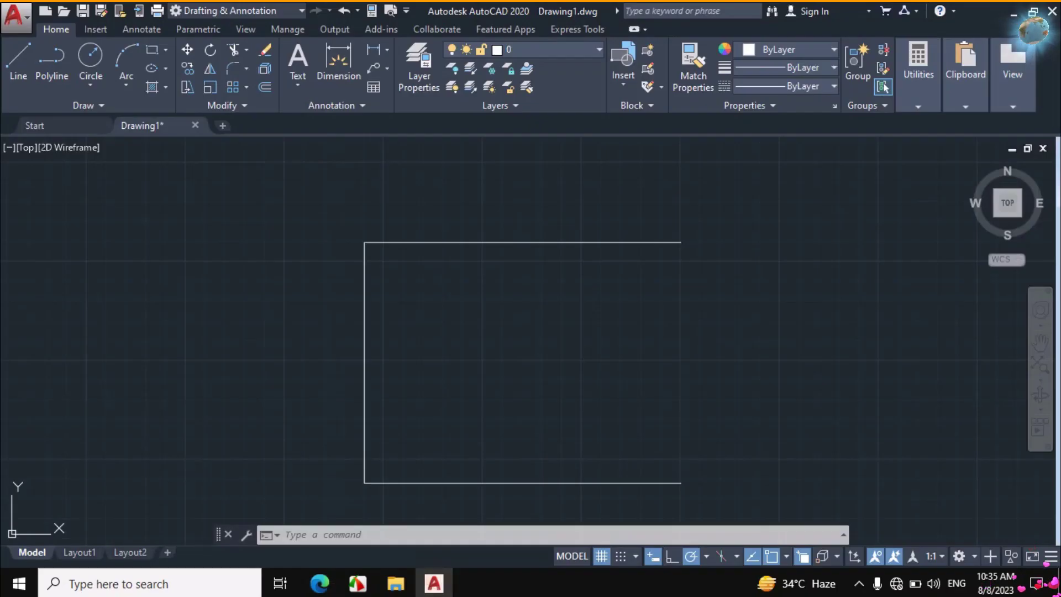
- Draw a 66-unit line from the left edge's midpoint to locate the circle centre
{"action": "left_click", "coordinate": [6, 84]}
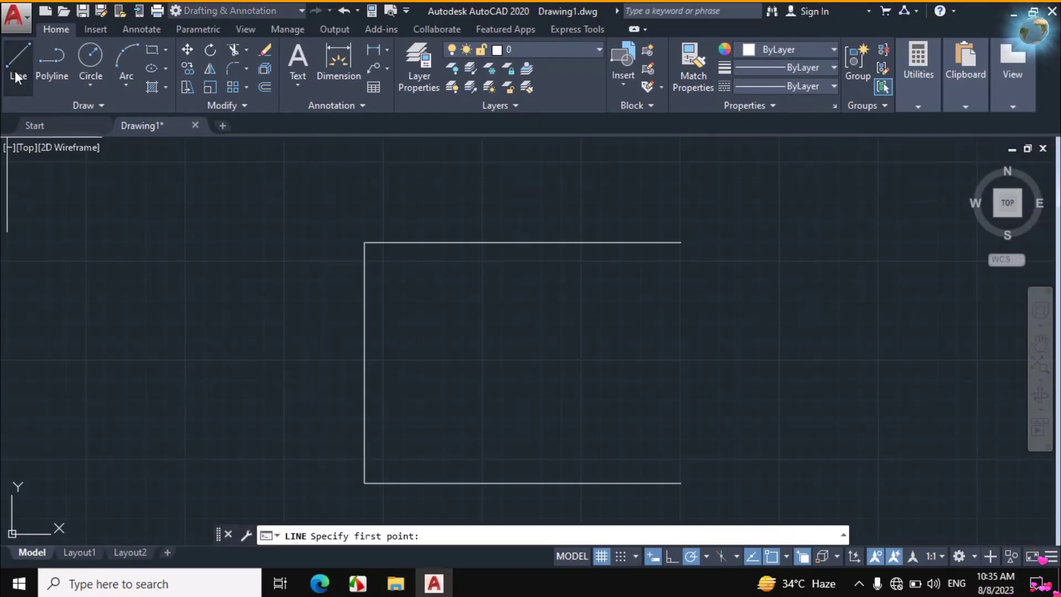
{"action": "left_click", "coordinate": [364, 362]}
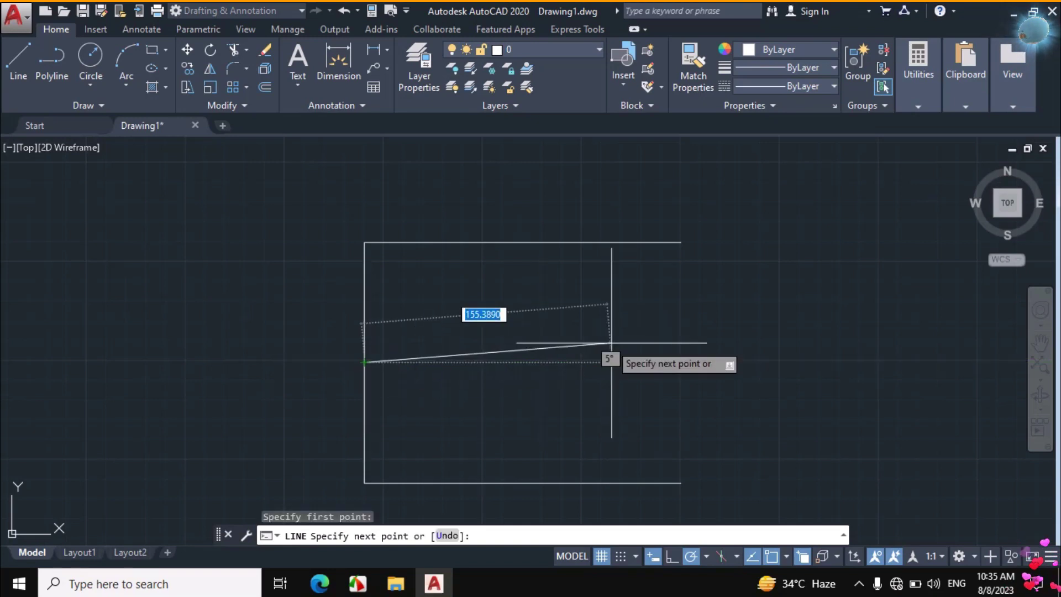
{"action": "type", "text": "66"}
{"action": "key", "text": "Return"}
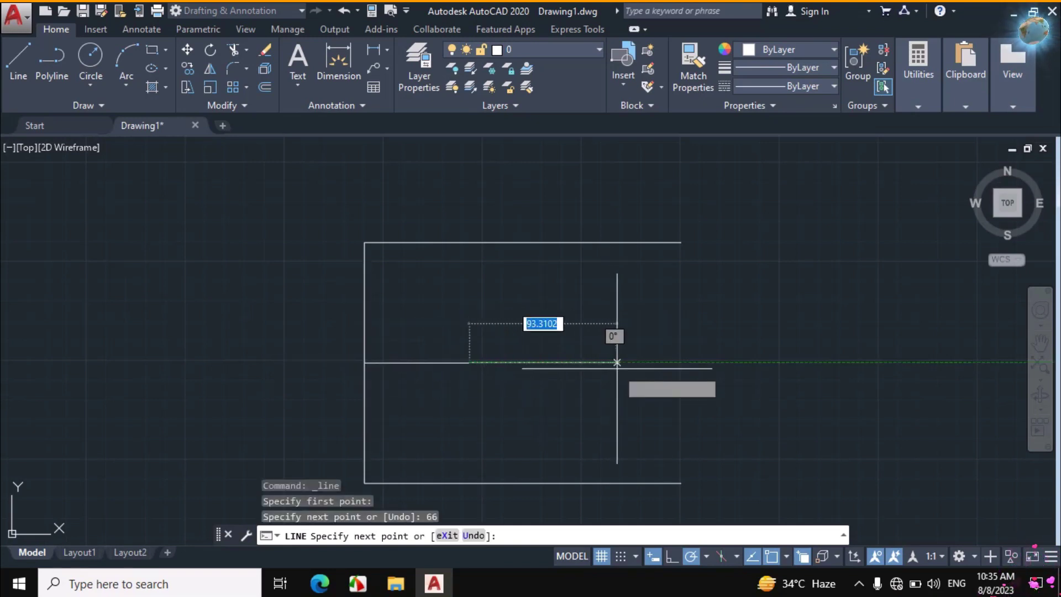
{"action": "key", "text": "Escape"}
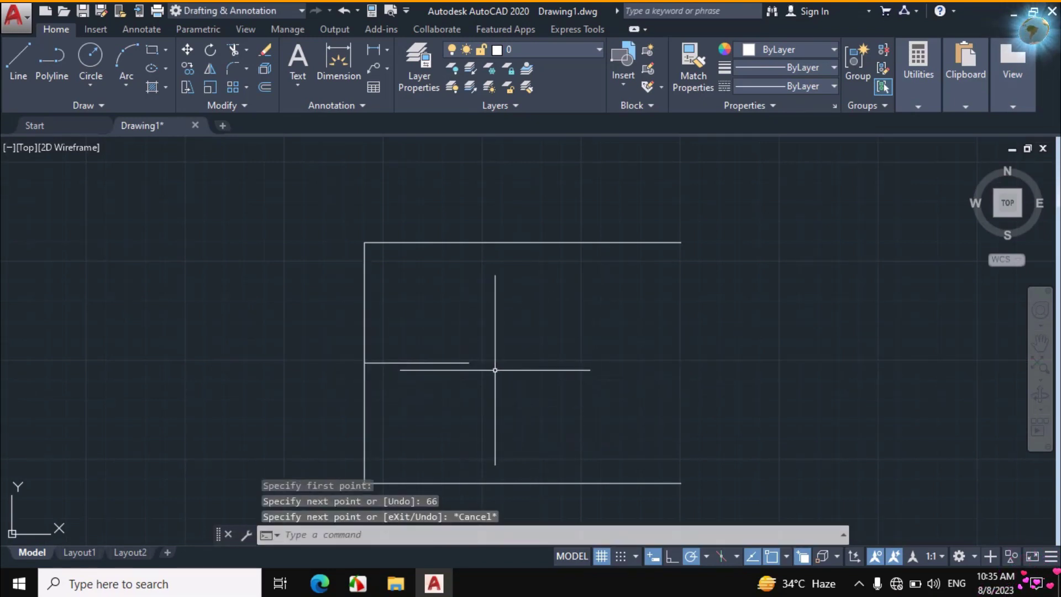
- Underline the R27 and R44 radius labels on the reference PDF in green
{"action": "left_click", "coordinate": [320, 583]}
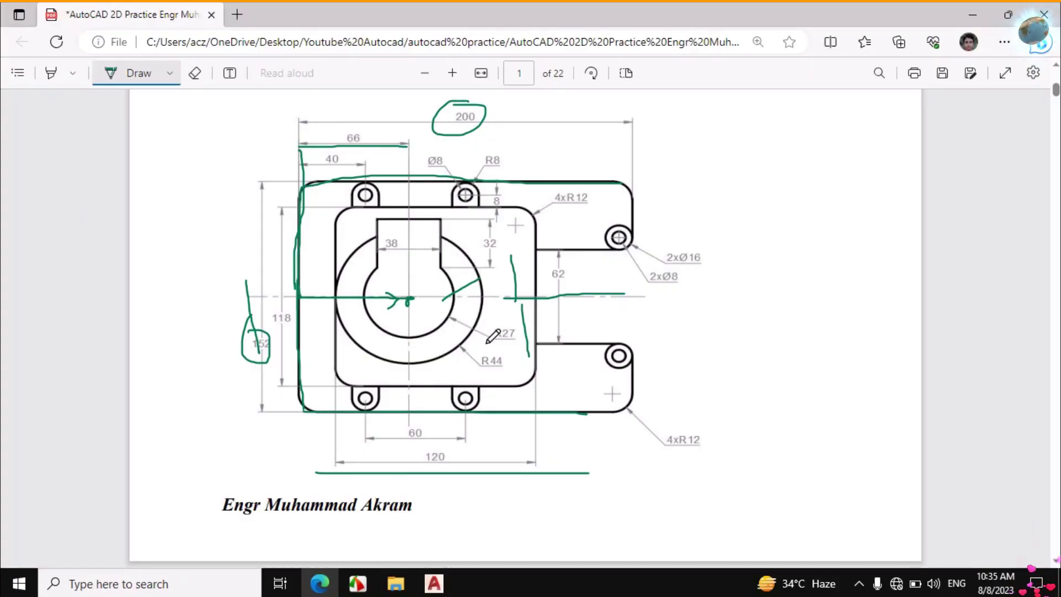
{"action": "left_click_drag", "start_coordinate": [495, 345], "coordinate": [516, 344]}
{"action": "left_click_drag", "start_coordinate": [469, 369], "coordinate": [505, 370]}
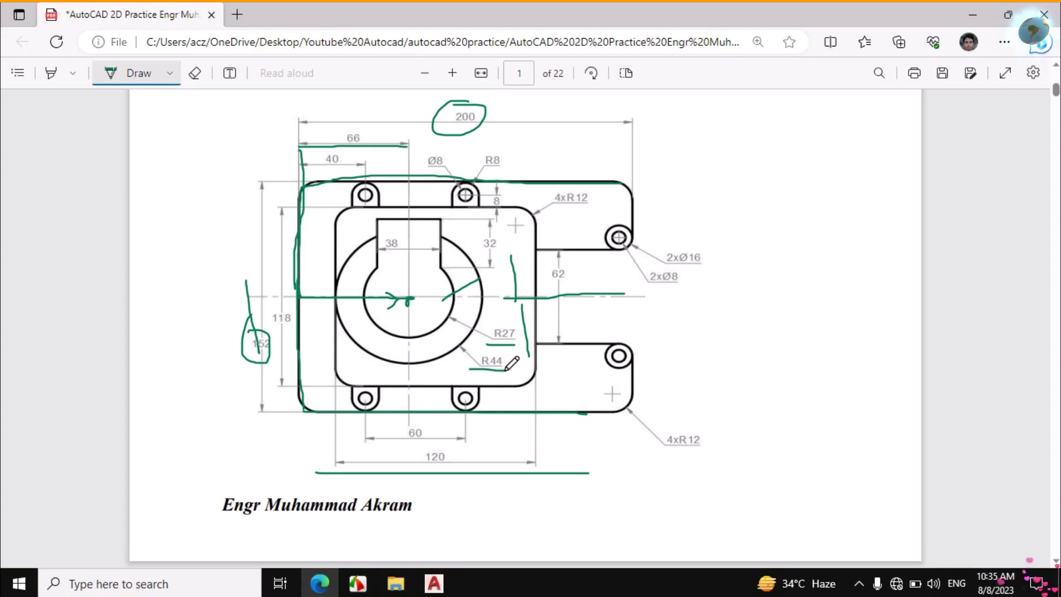
{"action": "left_click", "coordinate": [434, 583]}
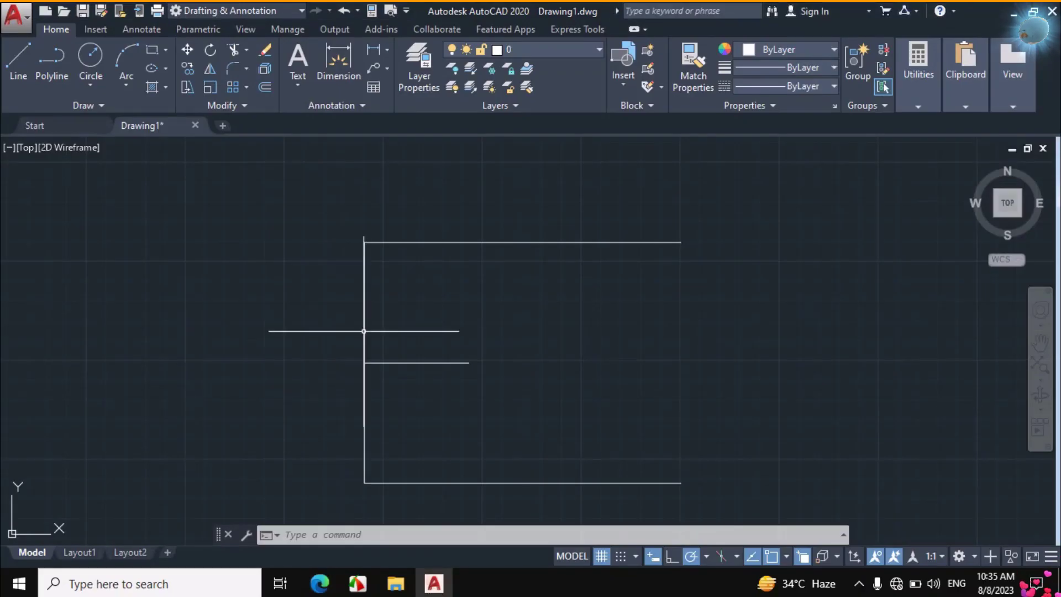
- Draw concentric circles of radius 27 and 44 at the guide line's end
{"action": "left_click", "coordinate": [90, 81]}
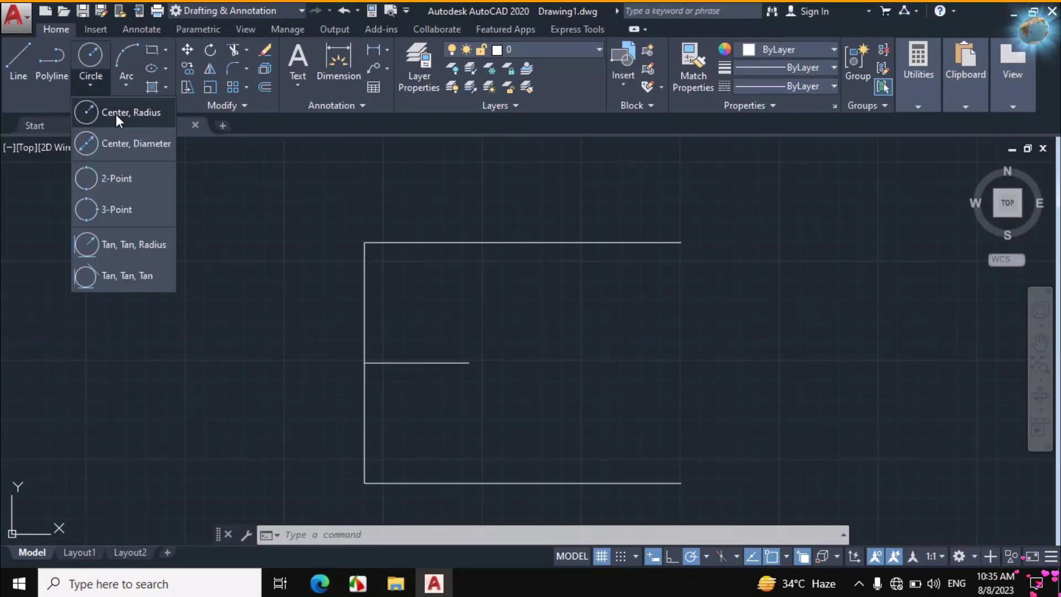
{"action": "left_click", "coordinate": [115, 113]}
{"action": "left_click", "coordinate": [470, 363]}
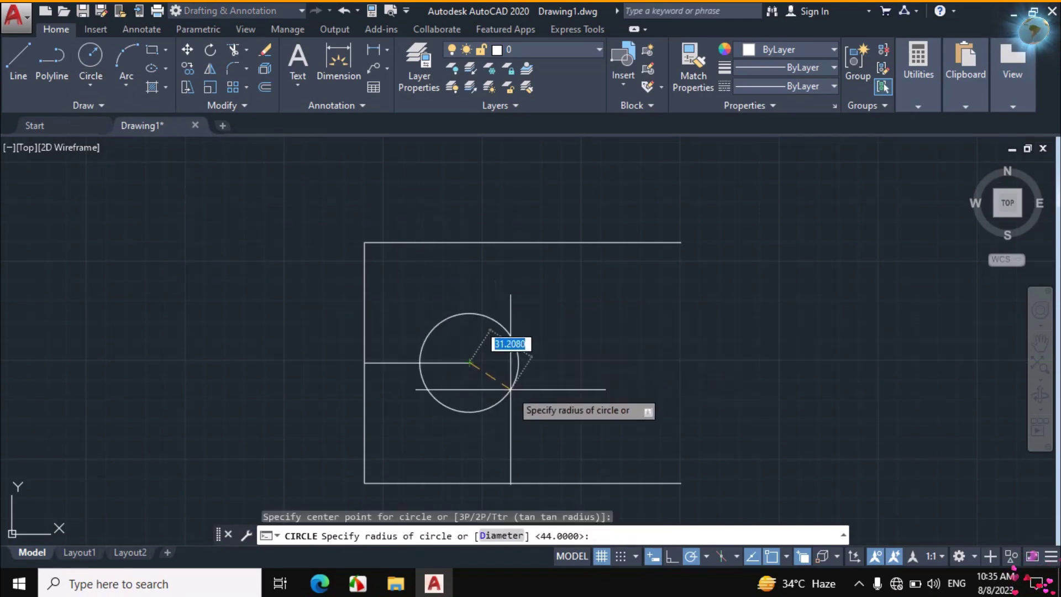
{"action": "type", "text": "27"}
{"action": "key", "text": "Return"}
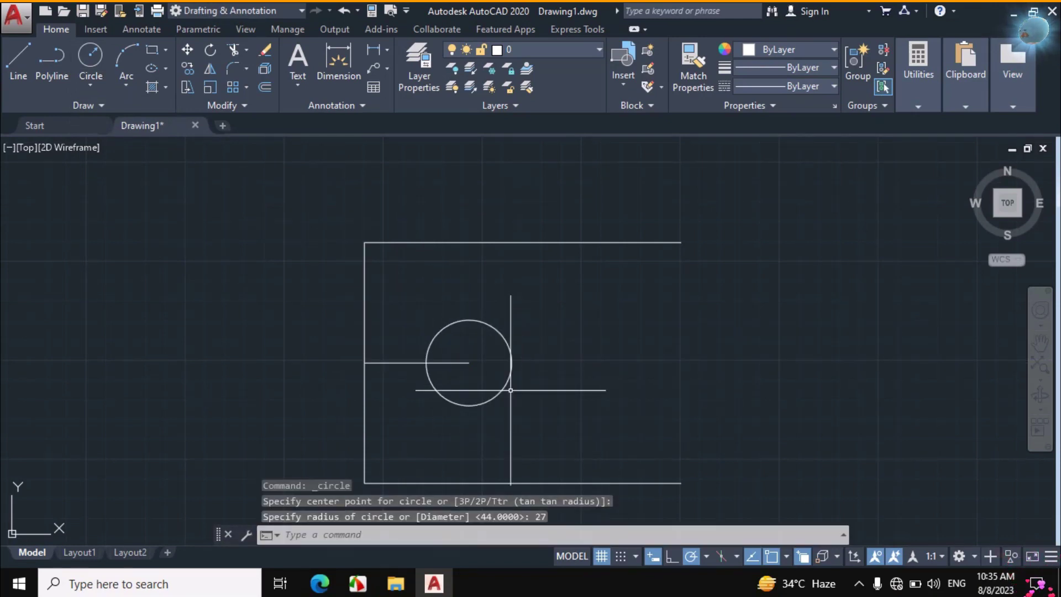
{"action": "key", "text": "Return"}
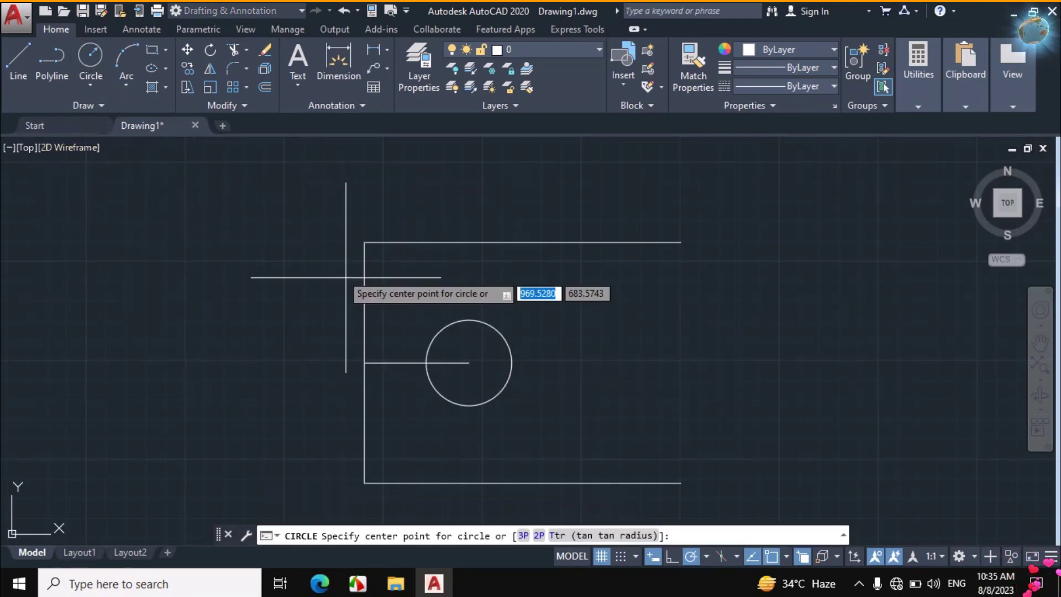
{"action": "left_click", "coordinate": [469, 364]}
{"action": "type", "text": "44"}
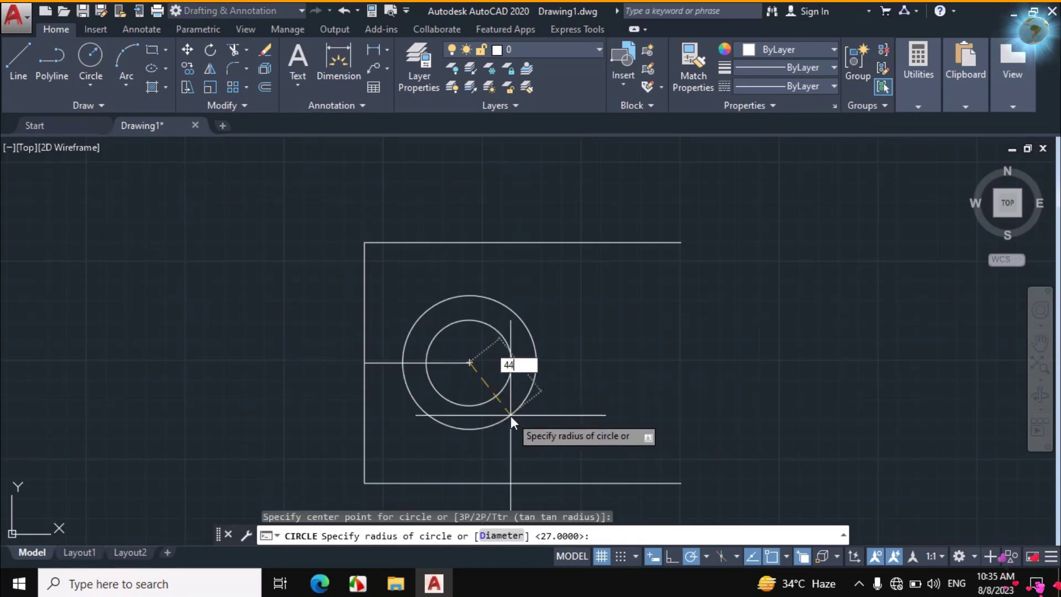
{"action": "key", "text": "Return"}
- Erase the 66-unit horizontal guide line
{"action": "left_click", "coordinate": [383, 344]}
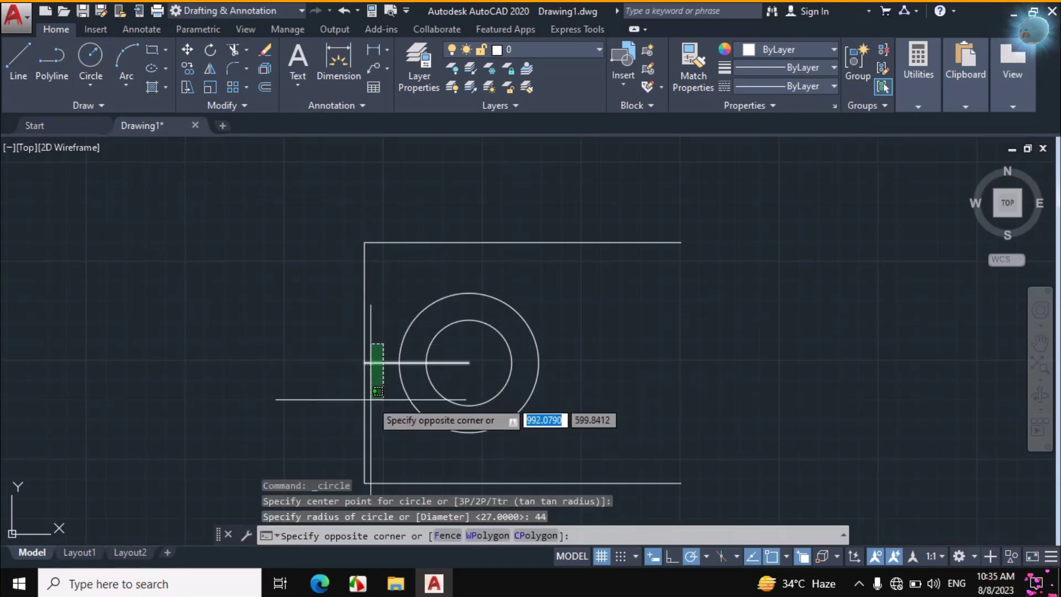
{"action": "left_click", "coordinate": [368, 390]}
{"action": "type", "text": "E"}
{"action": "key", "text": "Return"}
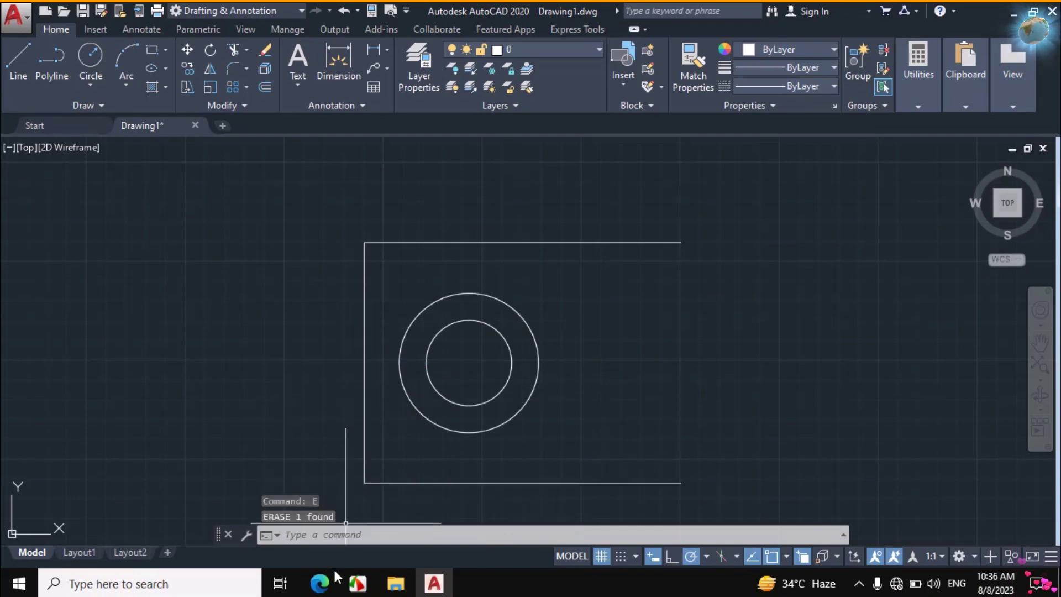
{"action": "left_click", "coordinate": [320, 583]}
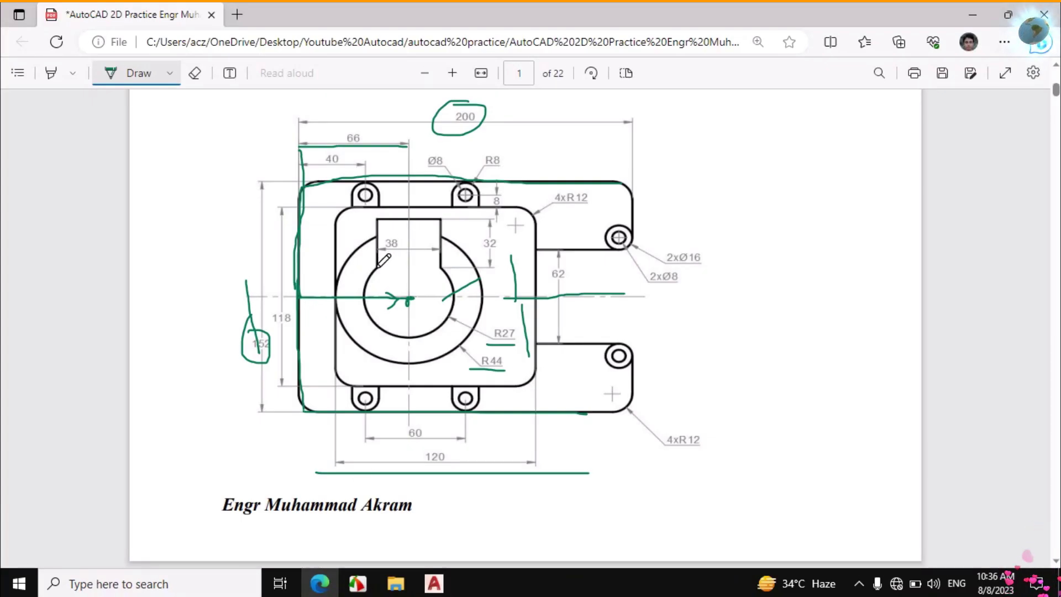
- Trace the keyway slot's left, right and bottom edges in green ink on the PDF
{"action": "mouse_move", "coordinate": [376, 268]}
{"action": "left_mouse_down"}
{"action": "mouse_move", "coordinate": [376, 221]}
{"action": "mouse_move", "coordinate": [426, 213]}
{"action": "left_mouse_up"}
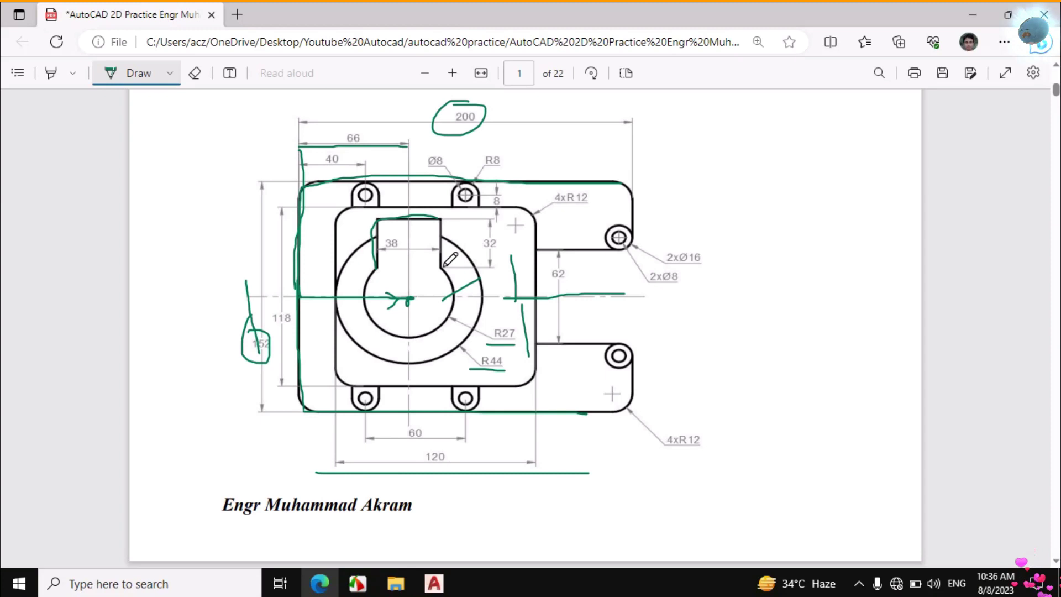
{"action": "mouse_move", "coordinate": [445, 266]}
{"action": "left_mouse_down"}
{"action": "mouse_move", "coordinate": [443, 220]}
{"action": "mouse_move", "coordinate": [392, 248]}
{"action": "mouse_move", "coordinate": [440, 249]}
{"action": "left_mouse_up"}
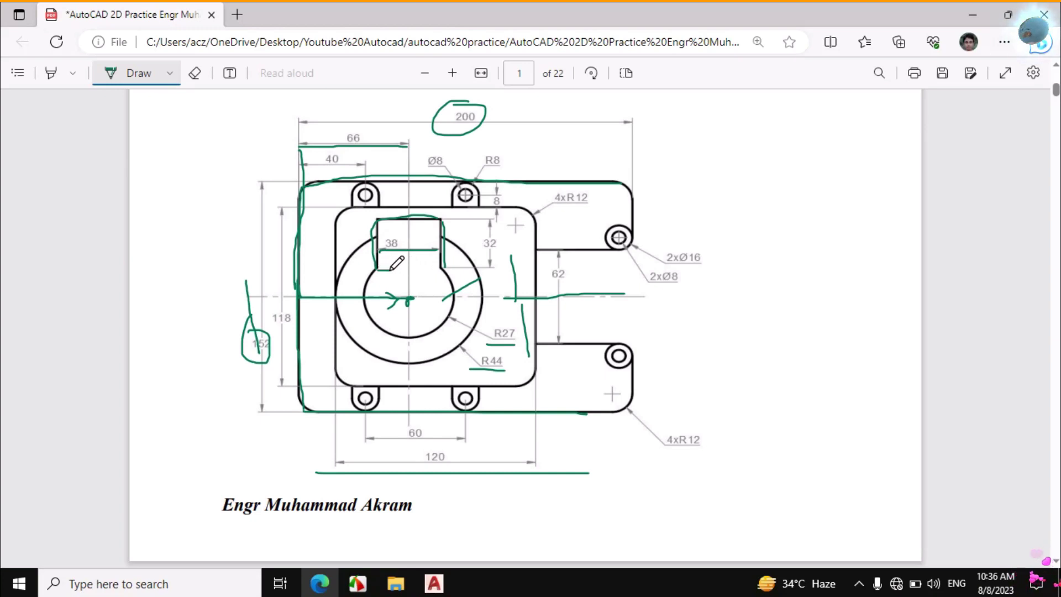
{"action": "left_click_drag", "start_coordinate": [390, 269], "coordinate": [441, 270]}
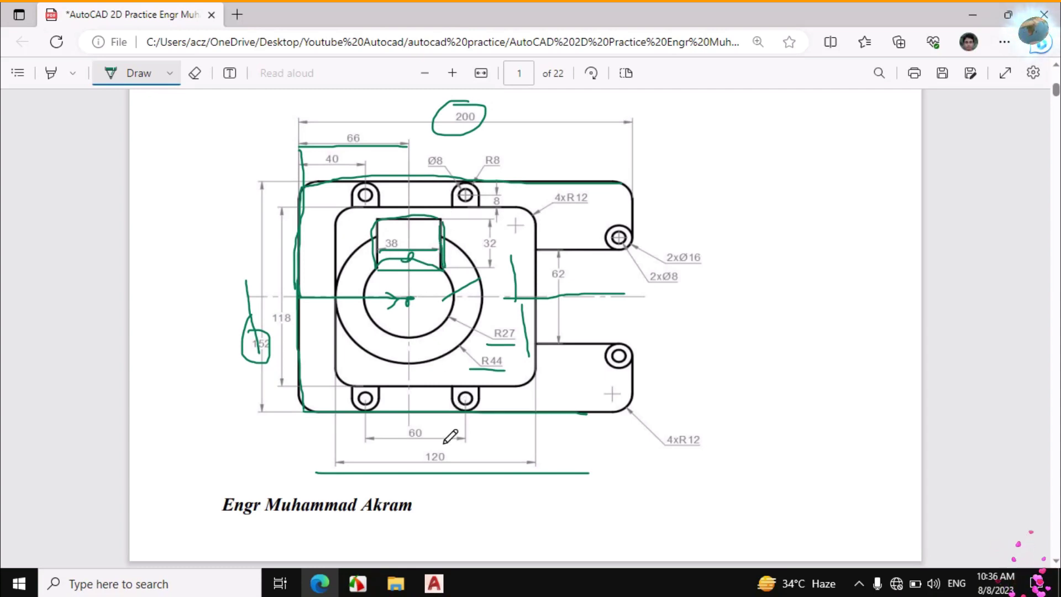
{"action": "left_click", "coordinate": [436, 581]}
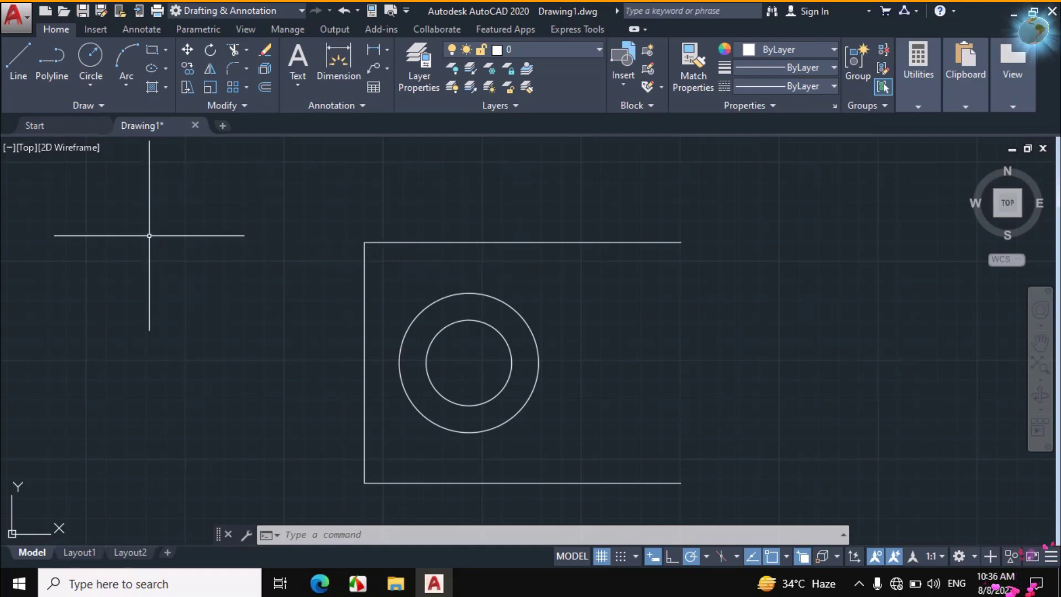
- Draw a vertical line from the circles' centre up past the top edge
{"action": "left_click", "coordinate": [22, 62]}
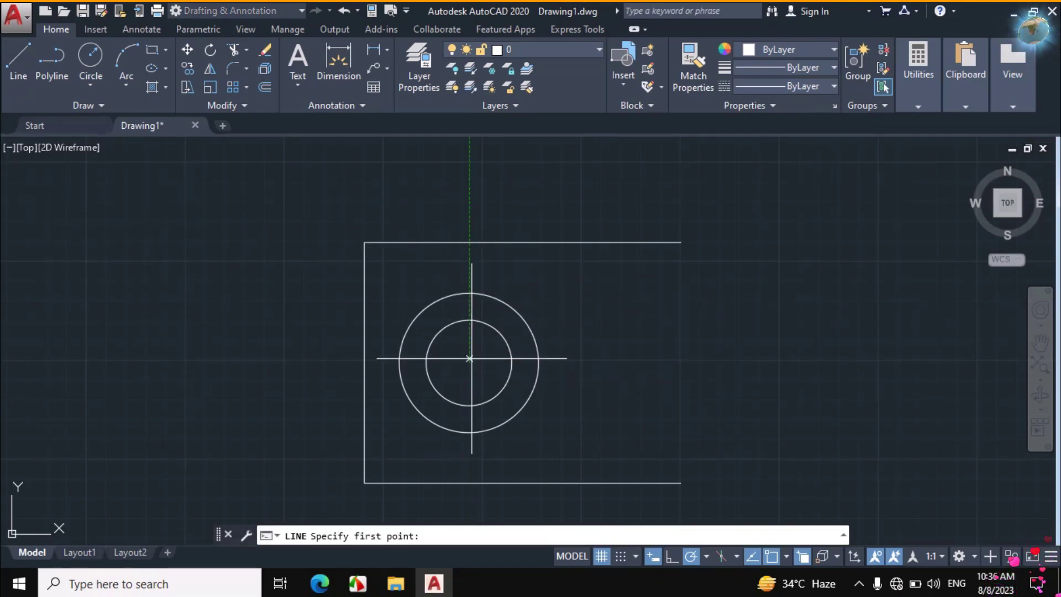
{"action": "left_click", "coordinate": [469, 362]}
{"action": "left_click", "coordinate": [470, 256]}
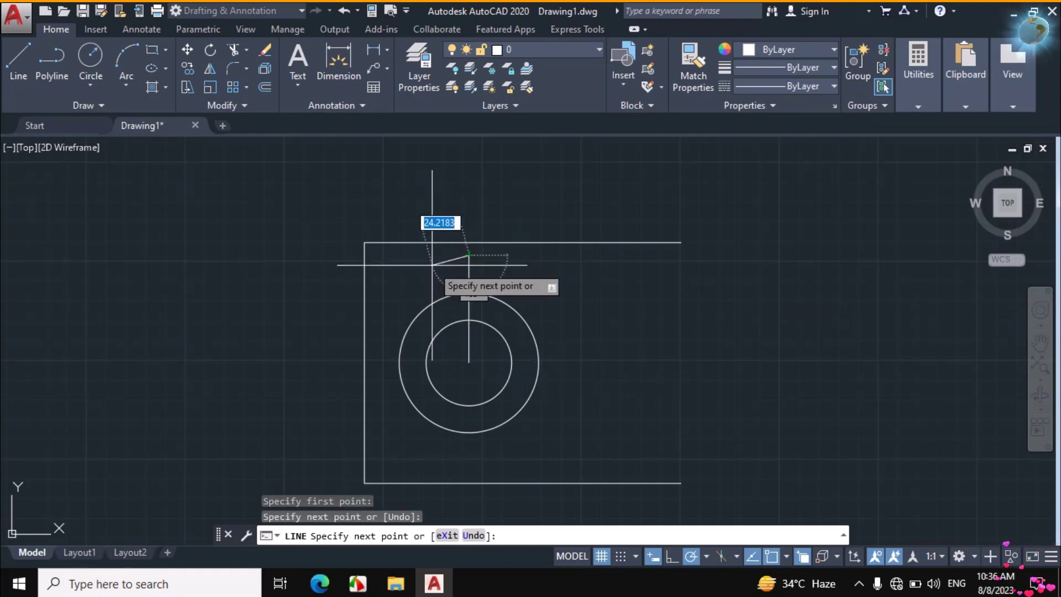
{"action": "key", "text": "Escape"}
{"action": "type", "text": "o"}
{"action": "key", "text": "Return"}
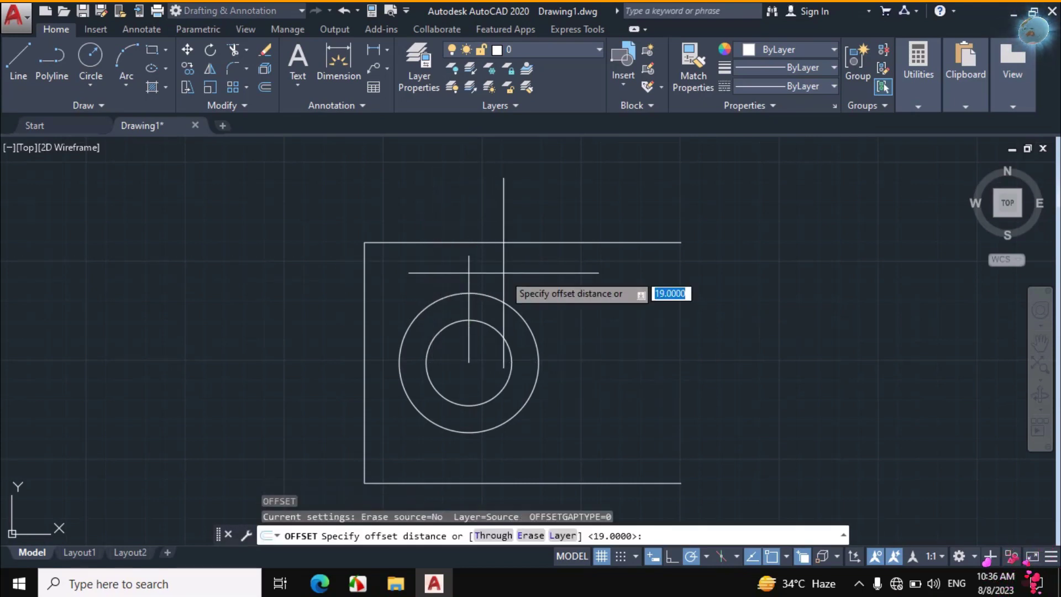
{"action": "left_click", "coordinate": [319, 583]}
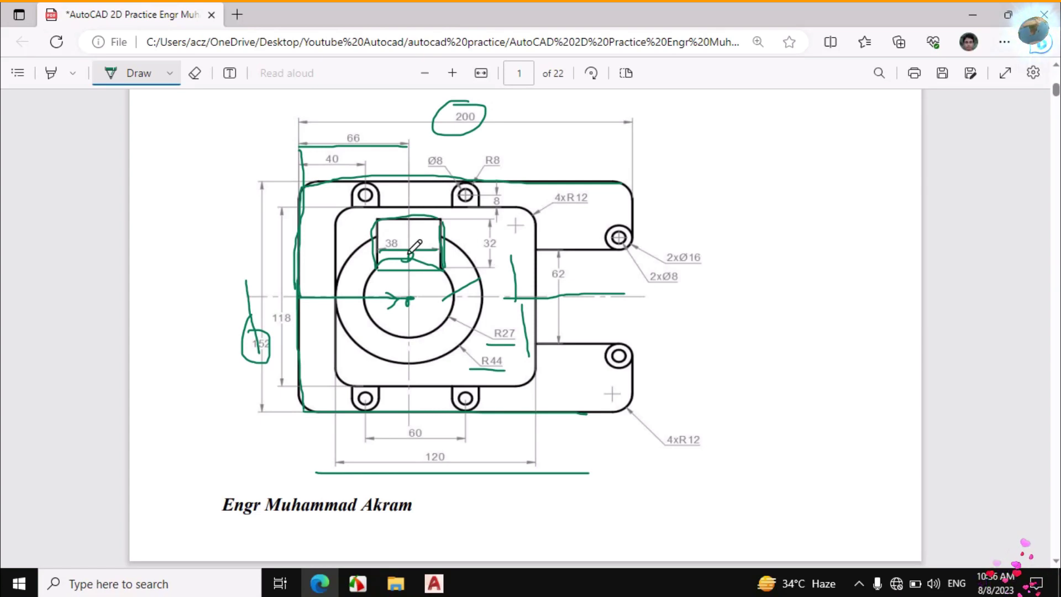
- Erase the green ink marks inside the 38 keyway box on the PDF
{"action": "mouse_move", "coordinate": [377, 252]}
{"action": "left_mouse_down"}
{"action": "mouse_move", "coordinate": [445, 250]}
{"action": "mouse_move", "coordinate": [410, 242]}
{"action": "mouse_move", "coordinate": [431, 229]}
{"action": "left_mouse_up"}
{"action": "left_click", "coordinate": [195, 74]}
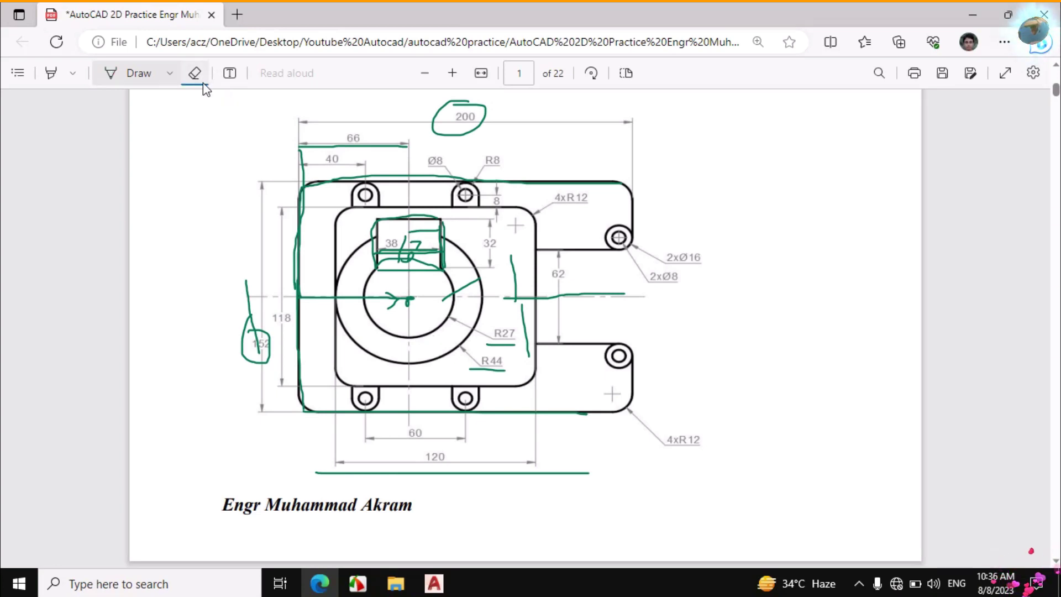
{"action": "mouse_move", "coordinate": [411, 268]}
{"action": "left_mouse_down"}
{"action": "mouse_move", "coordinate": [406, 243]}
{"action": "mouse_move", "coordinate": [420, 227]}
{"action": "mouse_move", "coordinate": [416, 248]}
{"action": "mouse_move", "coordinate": [445, 233]}
{"action": "mouse_move", "coordinate": [398, 215]}
{"action": "left_mouse_up"}
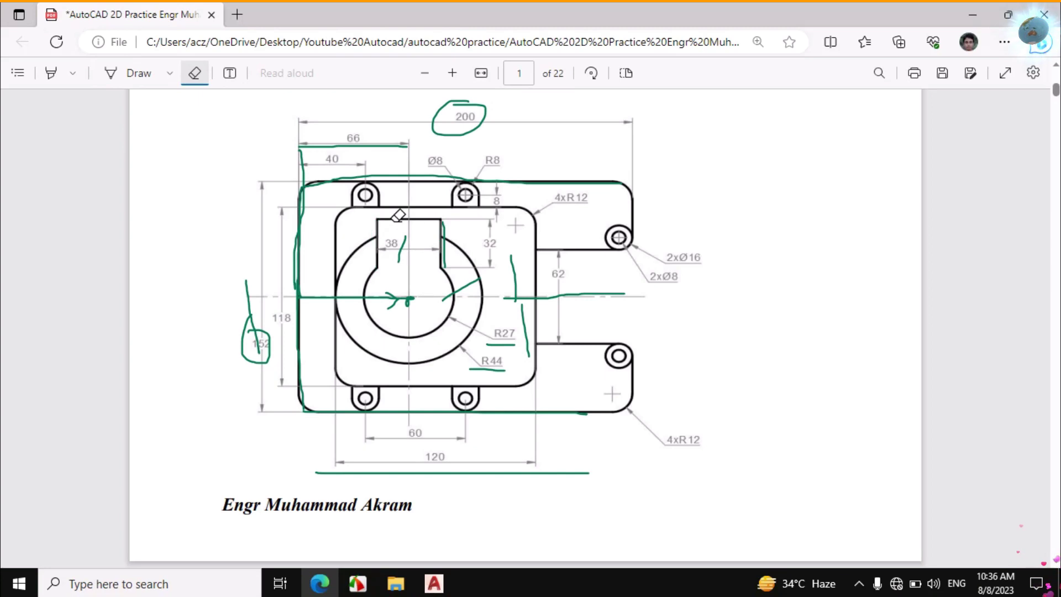
{"action": "mouse_move", "coordinate": [451, 239]}
{"action": "left_mouse_down"}
{"action": "mouse_move", "coordinate": [374, 245]}
{"action": "mouse_move", "coordinate": [443, 253]}
{"action": "left_mouse_up"}
{"action": "left_click", "coordinate": [166, 74]}
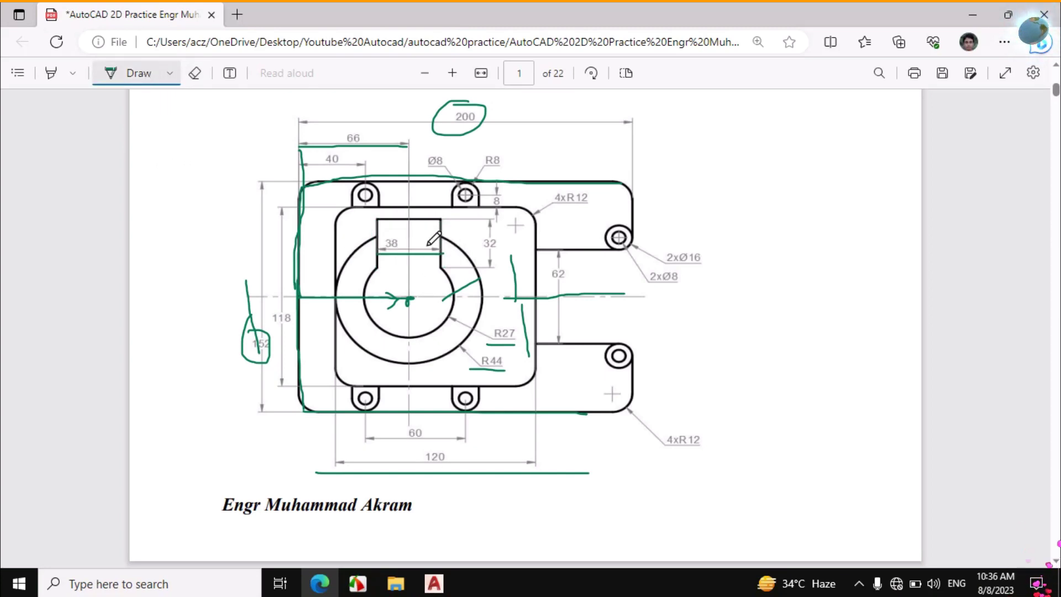
{"action": "left_click", "coordinate": [433, 583]}
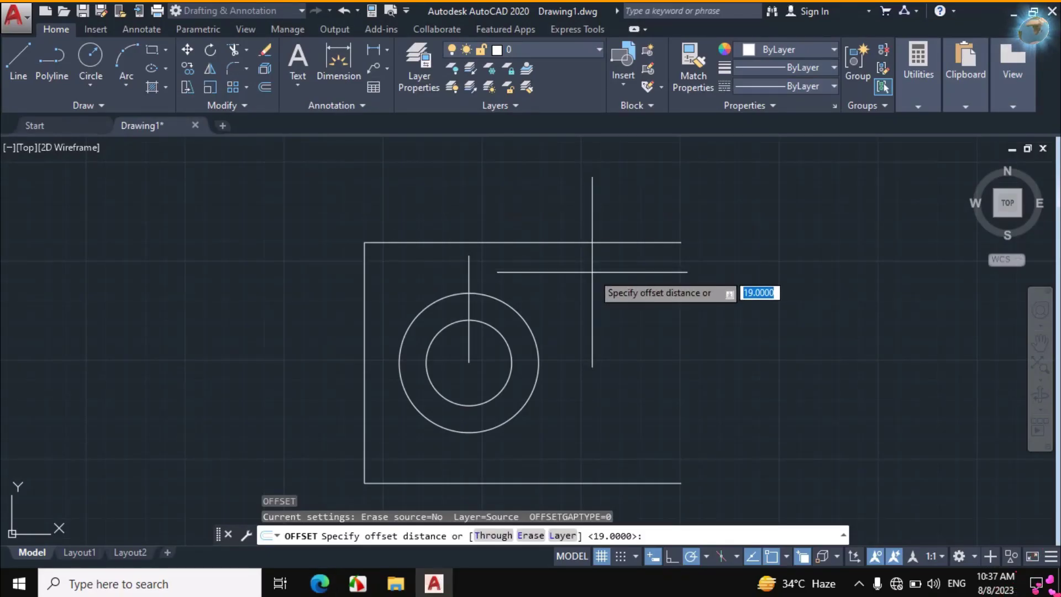
- Offset the vertical centre line 38/2 to both sides
{"action": "type", "text": "38/"}
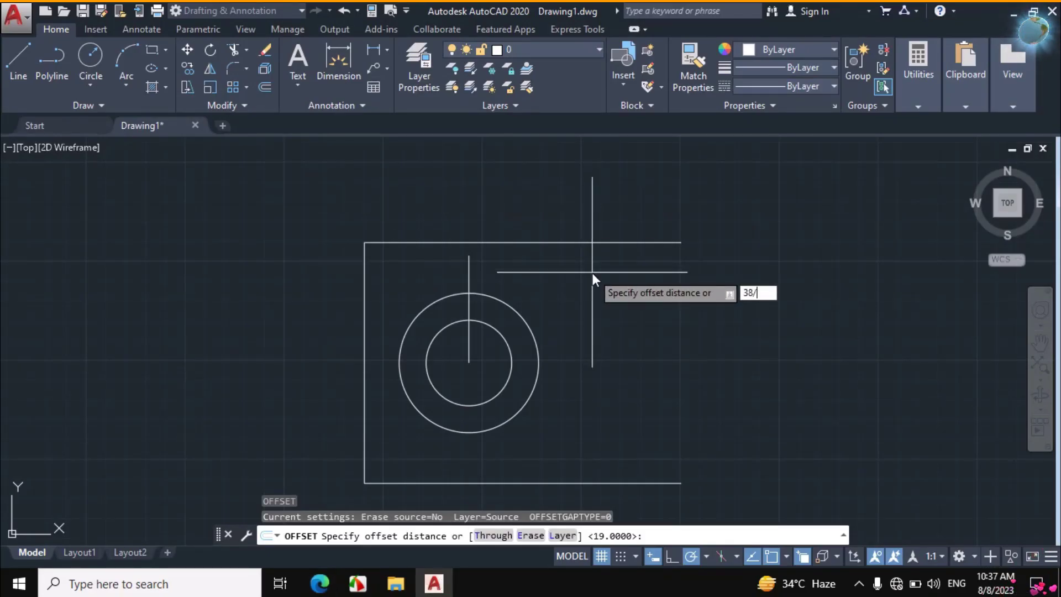
{"action": "type", "text": "2"}
{"action": "key", "text": "Return"}
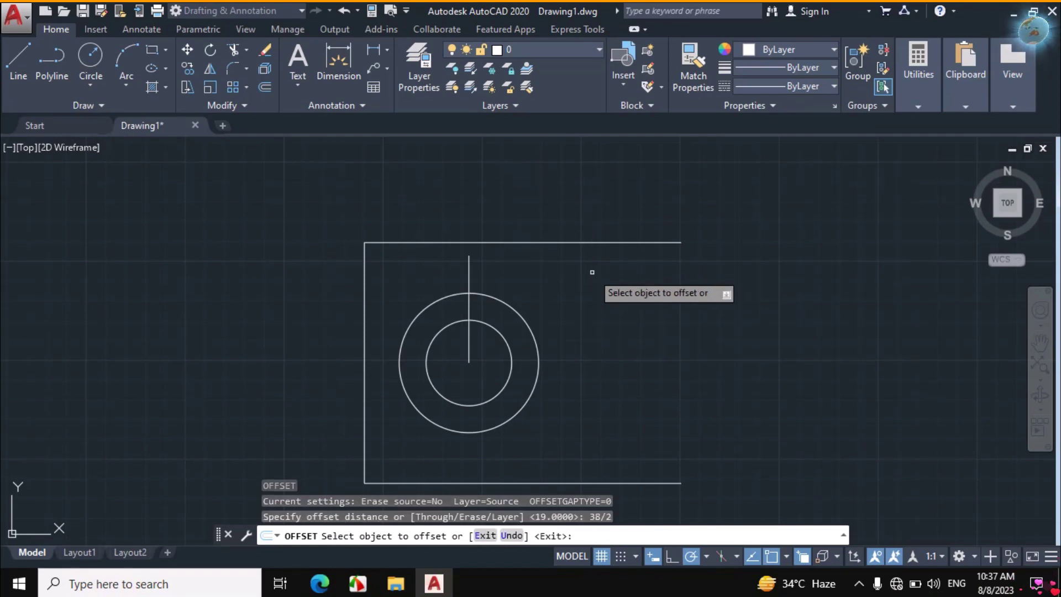
{"action": "left_click", "coordinate": [469, 281]}
{"action": "left_click", "coordinate": [478, 286]}
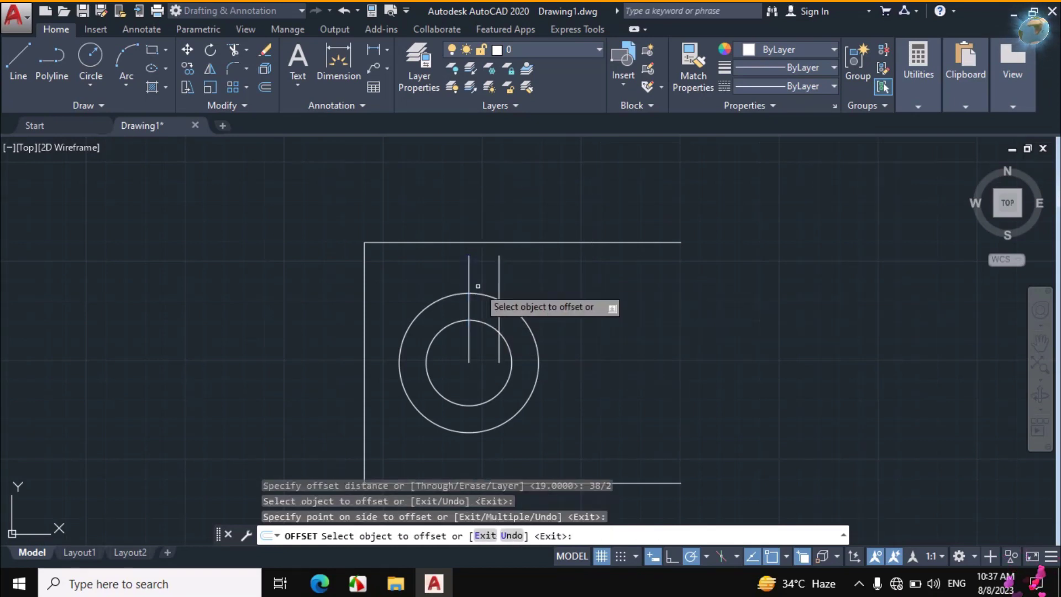
{"action": "left_click", "coordinate": [470, 288]}
{"action": "left_click", "coordinate": [427, 292]}
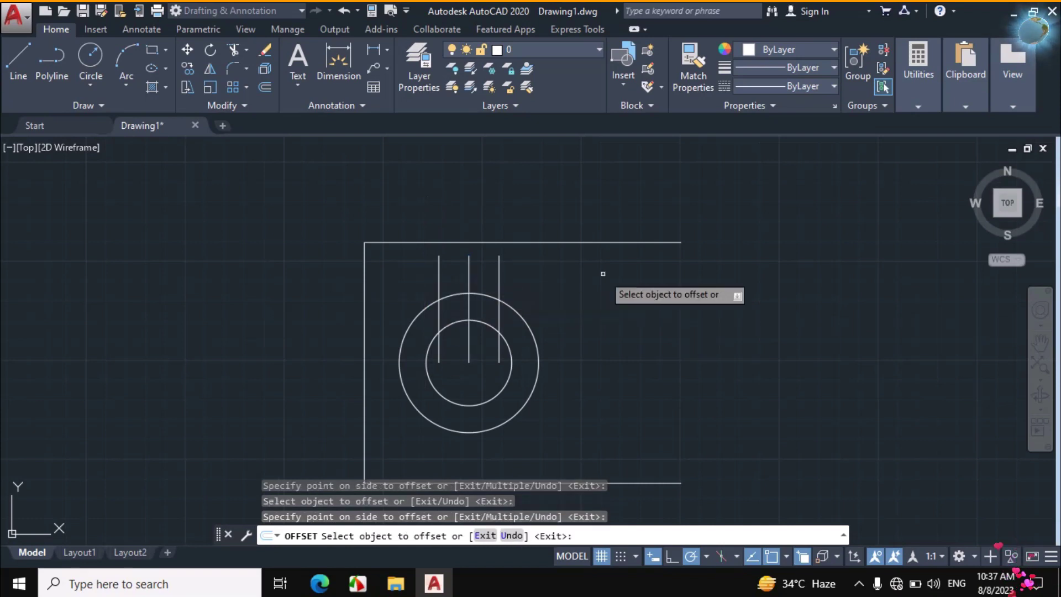
{"action": "key", "text": "Return"}
- Trim the circle arcs and construction lines between the two offset lines
{"action": "type", "text": "tr"}
{"action": "key", "text": "Return"}
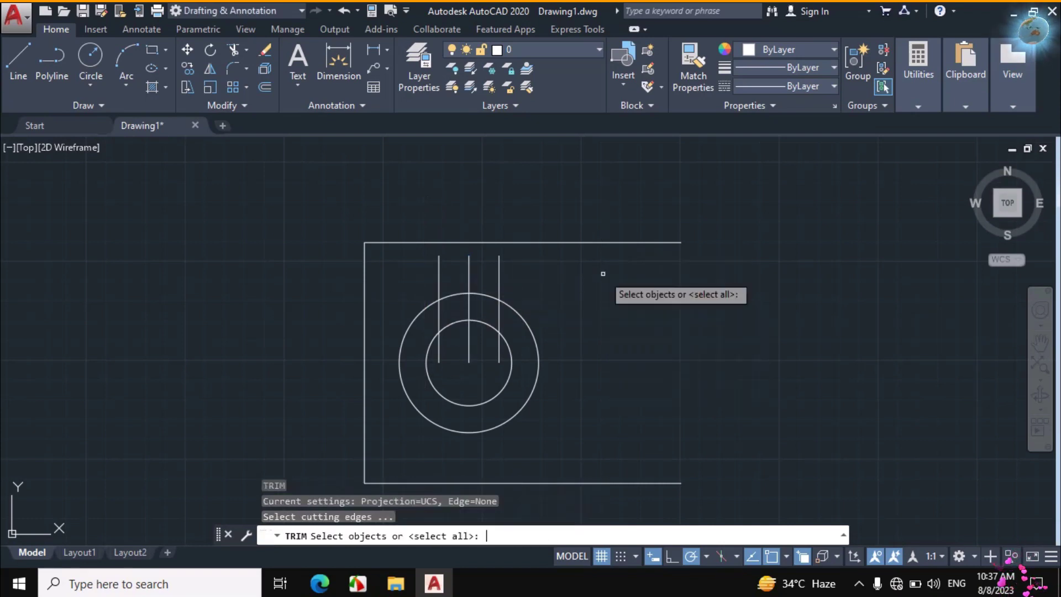
{"action": "key", "text": "Return"}
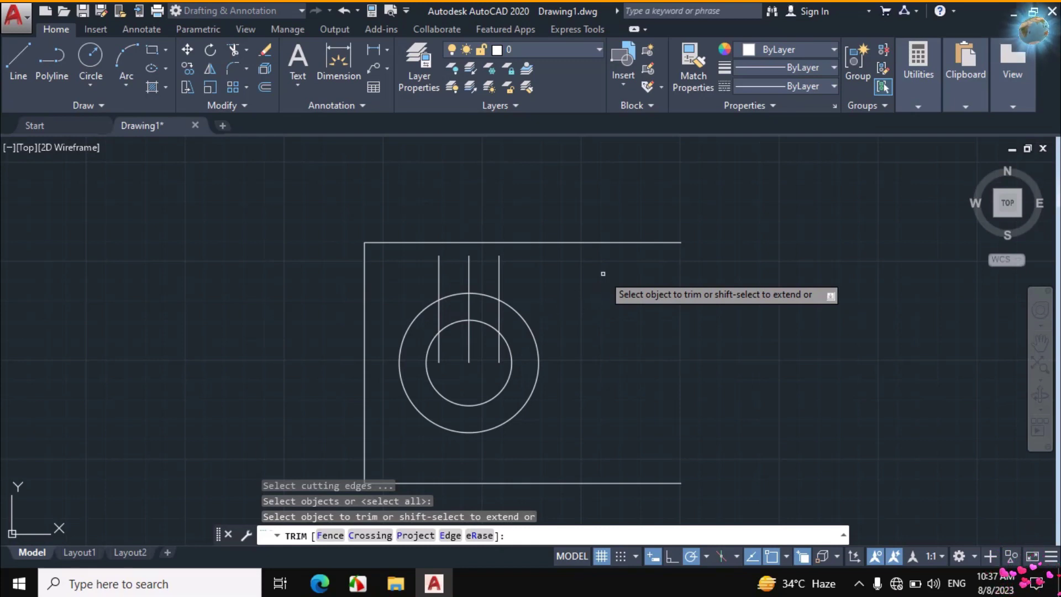
{"action": "left_click", "coordinate": [493, 292]}
{"action": "left_click", "coordinate": [489, 332]}
{"action": "left_click", "coordinate": [459, 287]}
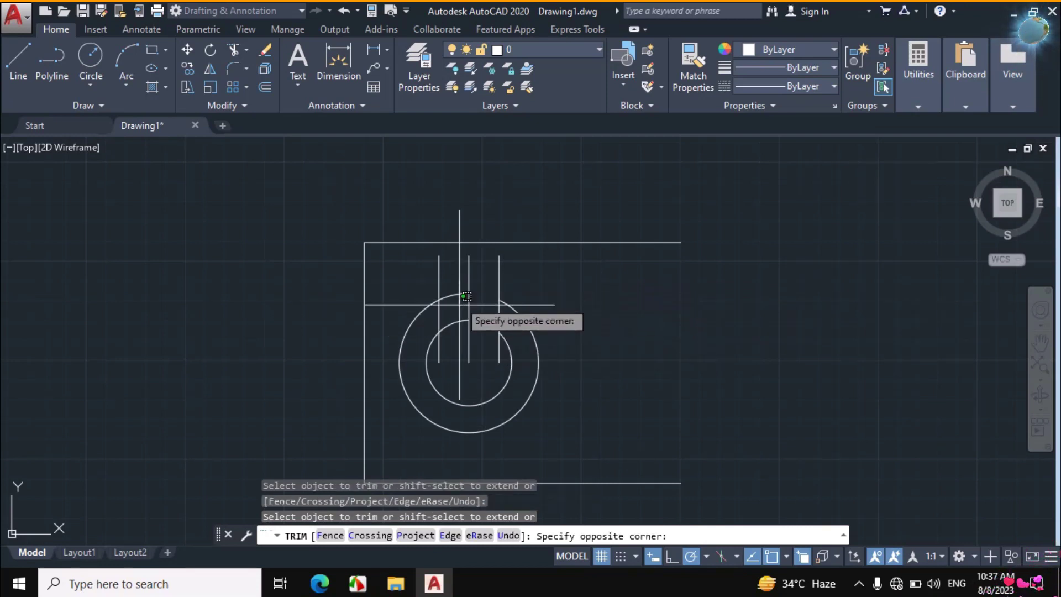
{"action": "left_click", "coordinate": [450, 321]}
{"action": "key", "text": "Escape"}
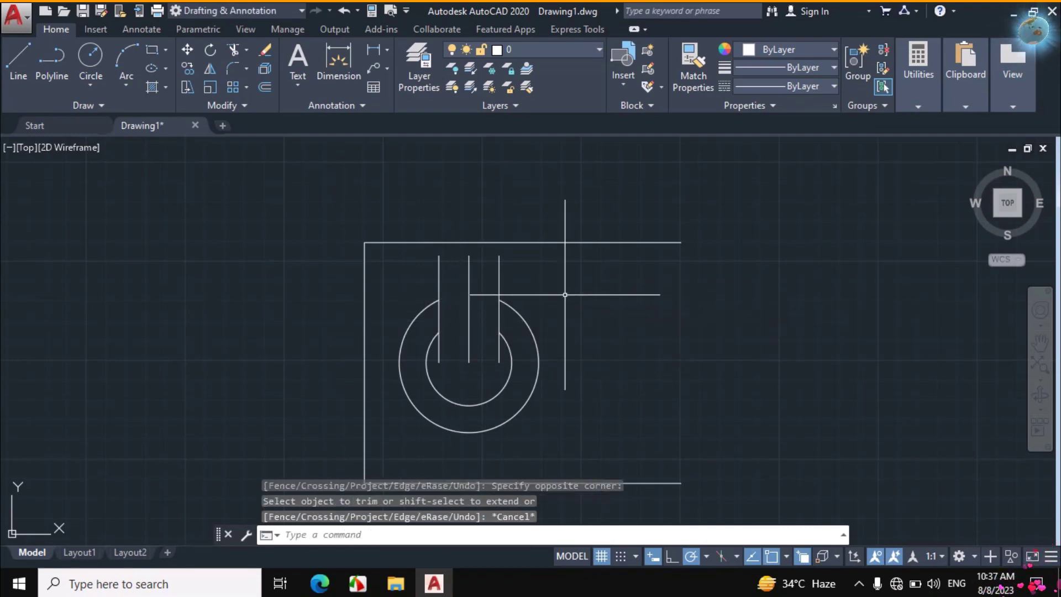
- Erase the three vertical construction lines
{"action": "left_click", "coordinate": [506, 256]}
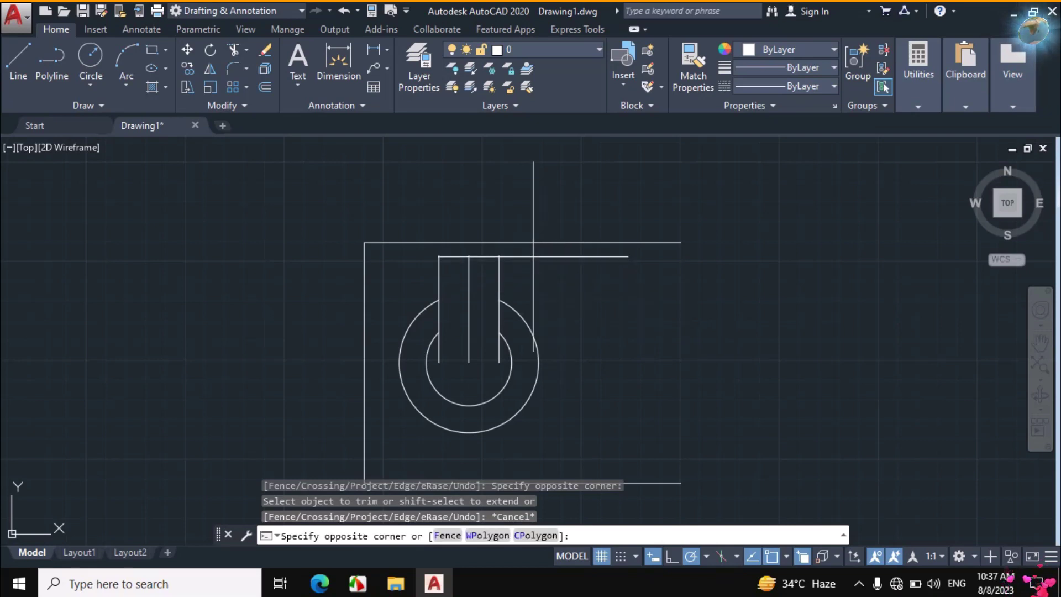
{"action": "left_click", "coordinate": [412, 283]}
{"action": "type", "text": "e"}
{"action": "key", "text": "Return"}
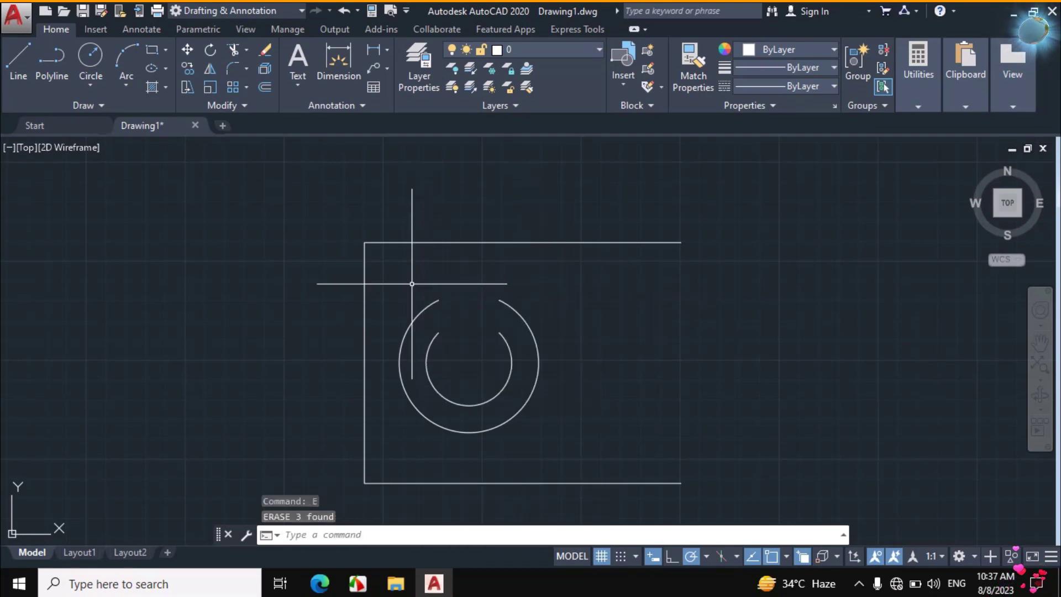
- Mark the top edge of the keyway box on the reference PDF
{"action": "left_click", "coordinate": [320, 583]}
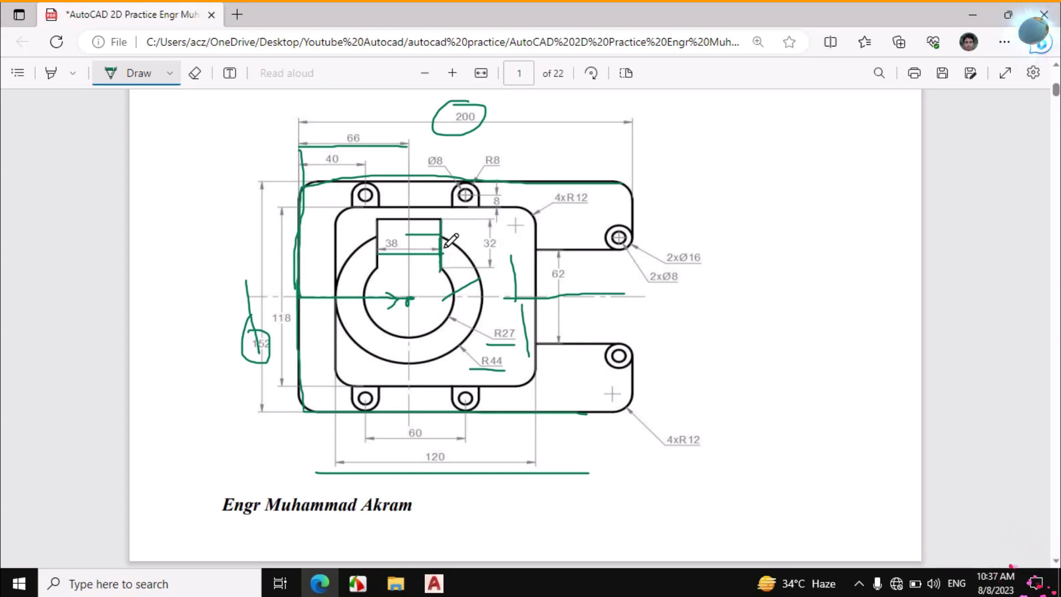
{"action": "left_click_drag", "start_coordinate": [378, 234], "coordinate": [441, 235]}
{"action": "left_click", "coordinate": [434, 583]}
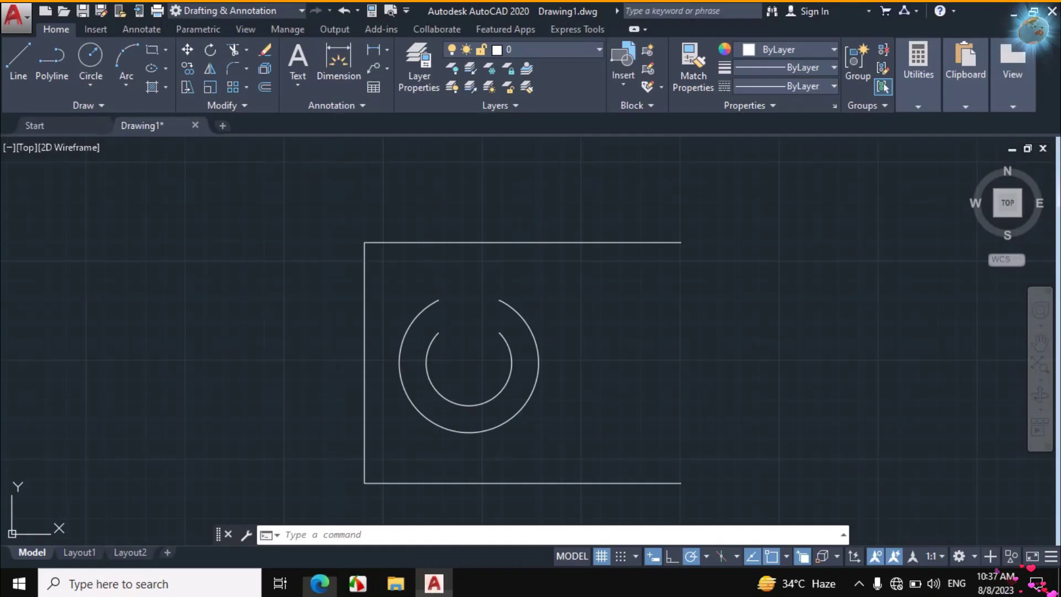
- Draw keyway sides from the inner circle: 32 up, 38 across, 32 down
{"action": "type", "text": "l"}
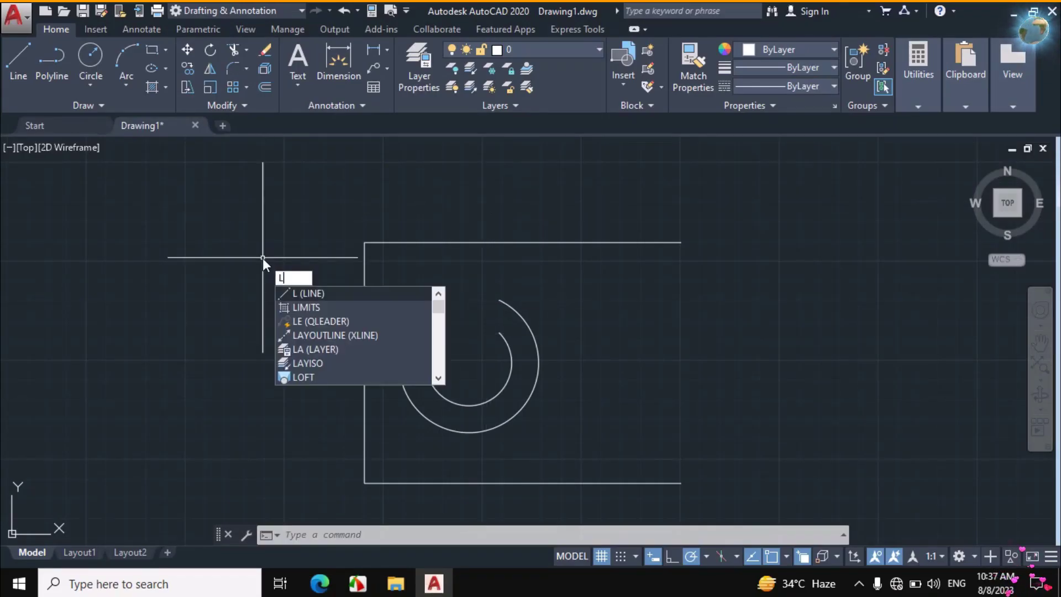
{"action": "key", "text": "Return"}
{"action": "left_click", "coordinate": [500, 334]}
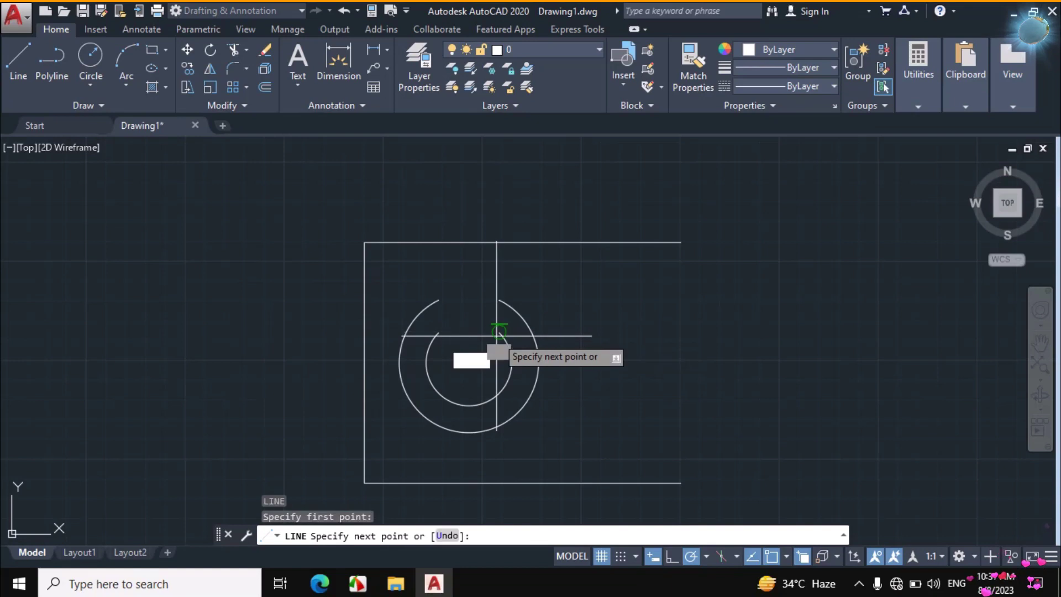
{"action": "type", "text": "3"}
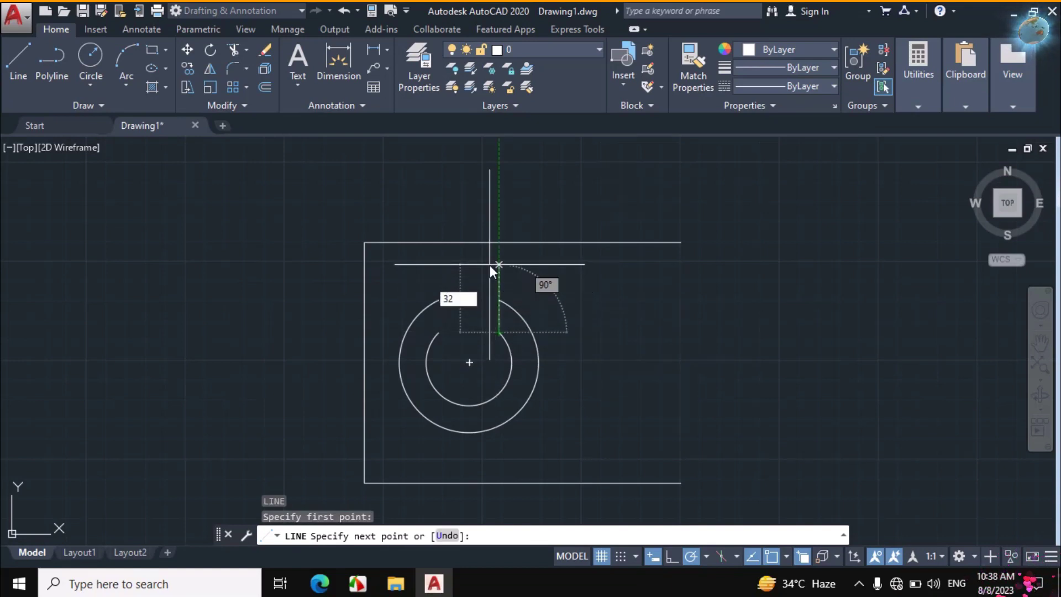
{"action": "type", "text": "2"}
{"action": "key", "text": "Return"}
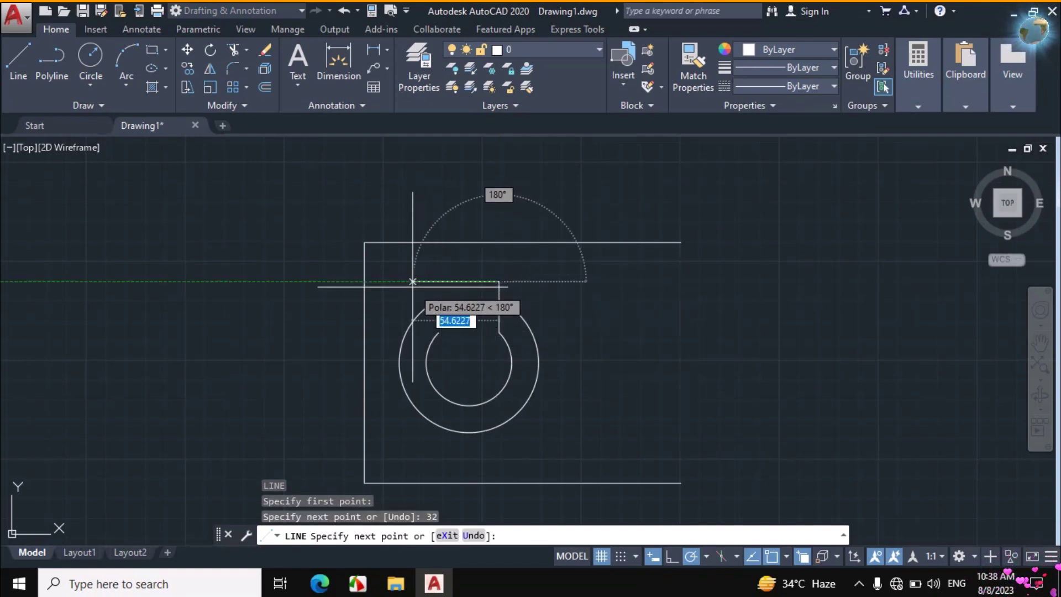
{"action": "type", "text": "37"}
{"action": "key", "text": "BackSpace"}
{"action": "type", "text": "8"}
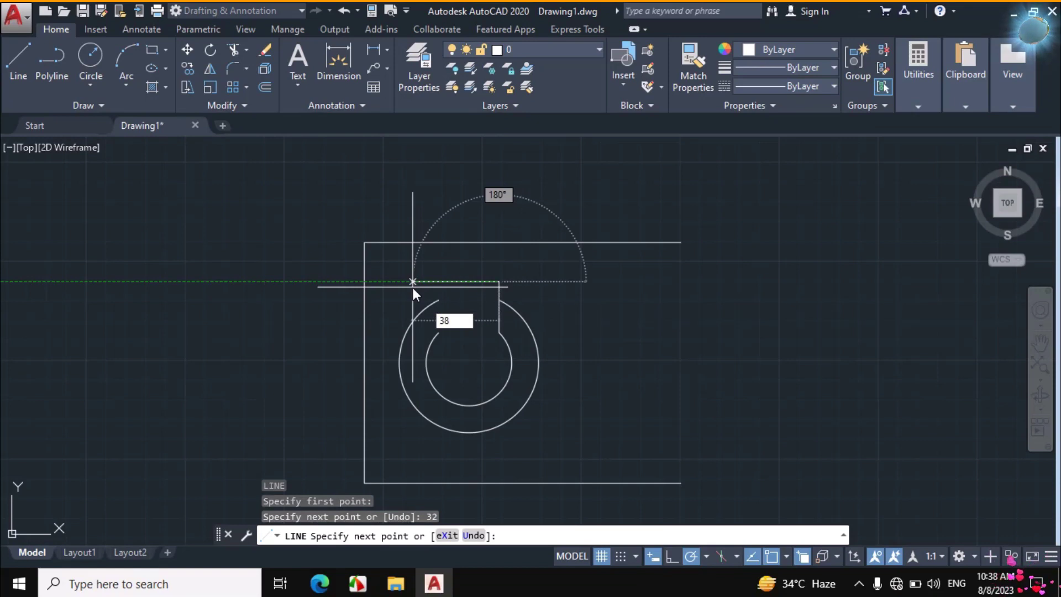
{"action": "key", "text": "Return"}
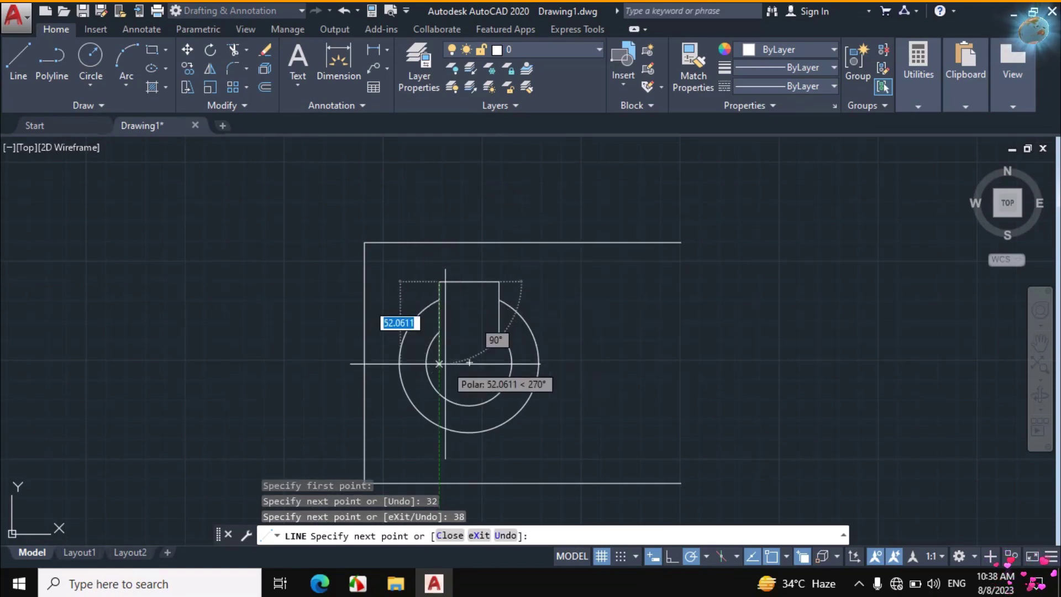
{"action": "type", "text": "32"}
{"action": "key", "text": "Return"}
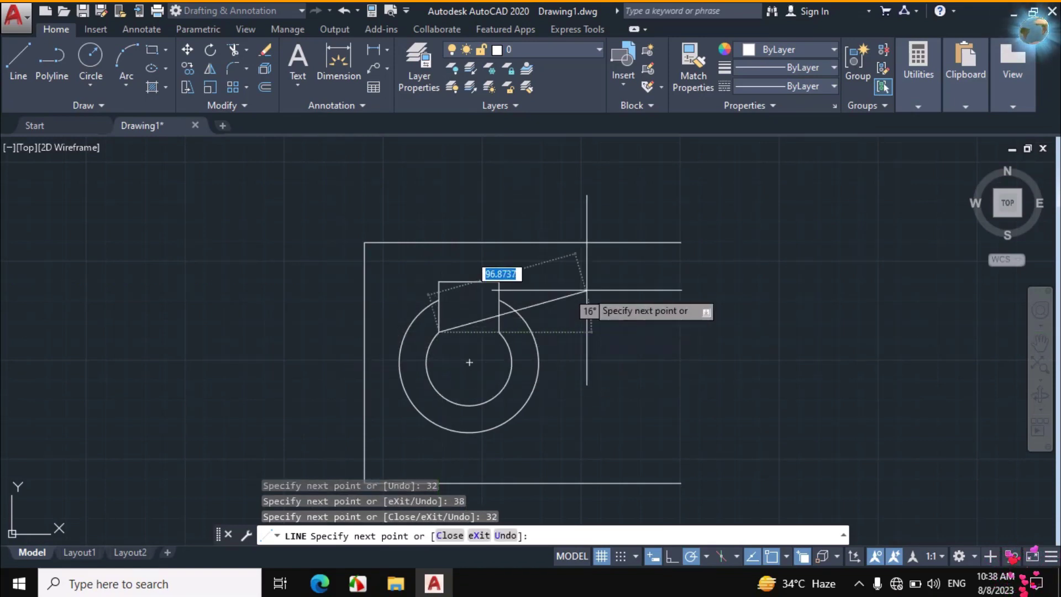
{"action": "key", "text": "Escape"}
{"action": "left_click", "coordinate": [320, 583]}
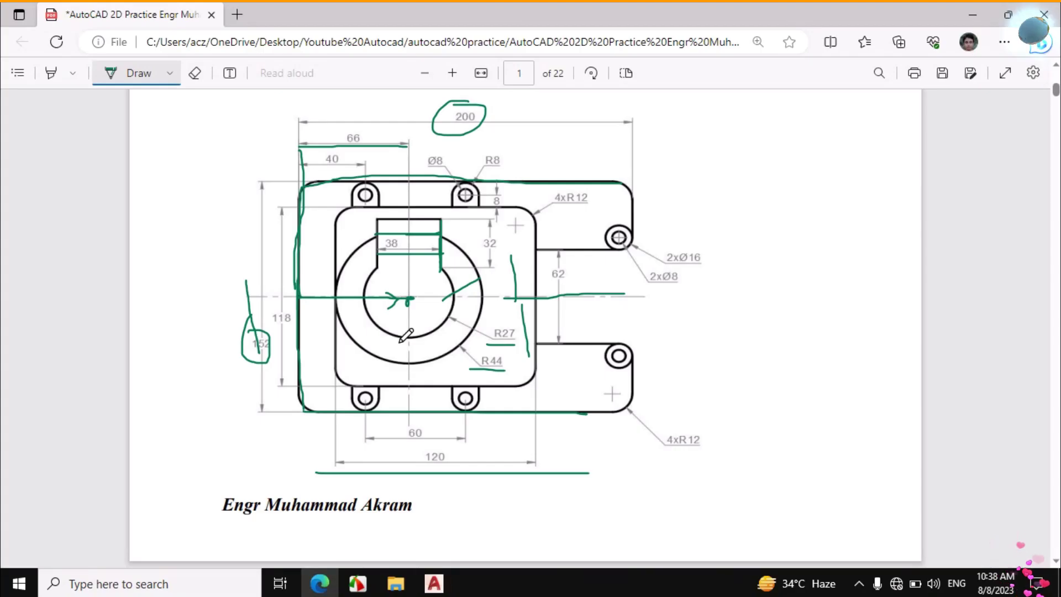
- Erase the earlier green ink annotations from the reference PDF
{"action": "left_click", "coordinate": [193, 75]}
{"action": "mouse_move", "coordinate": [401, 190]}
{"action": "left_mouse_down"}
{"action": "mouse_move", "coordinate": [349, 315]}
{"action": "mouse_move", "coordinate": [360, 326]}
{"action": "mouse_move", "coordinate": [445, 255]}
{"action": "mouse_move", "coordinate": [353, 203]}
{"action": "left_mouse_up"}
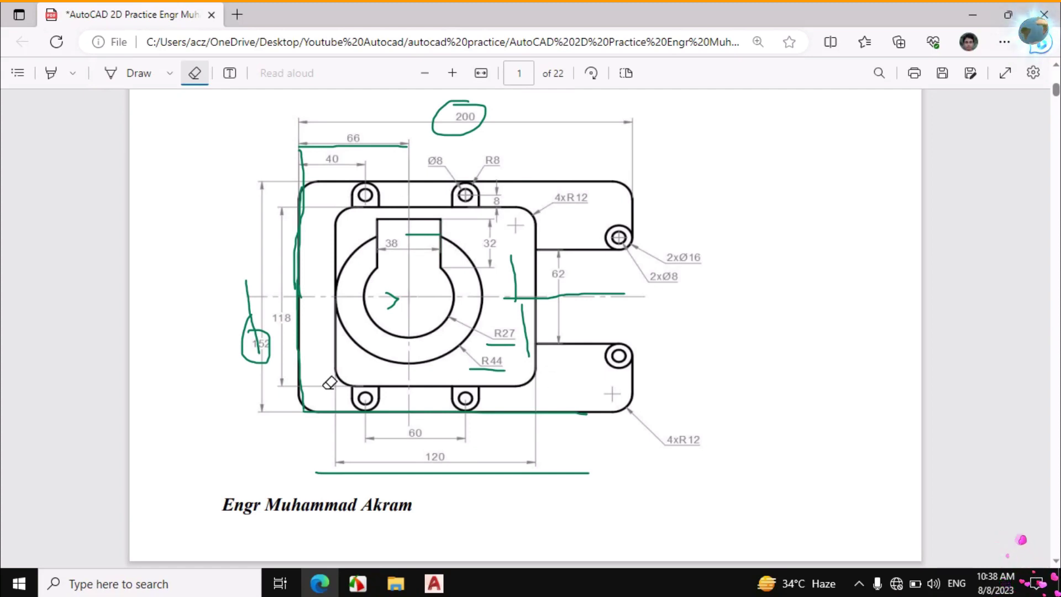
{"action": "mouse_move", "coordinate": [498, 319]}
{"action": "left_mouse_down"}
{"action": "mouse_move", "coordinate": [256, 303]}
{"action": "mouse_move", "coordinate": [514, 243]}
{"action": "mouse_move", "coordinate": [443, 304]}
{"action": "mouse_move", "coordinate": [500, 366]}
{"action": "mouse_move", "coordinate": [470, 369]}
{"action": "left_mouse_up"}
{"action": "left_click", "coordinate": [157, 74]}
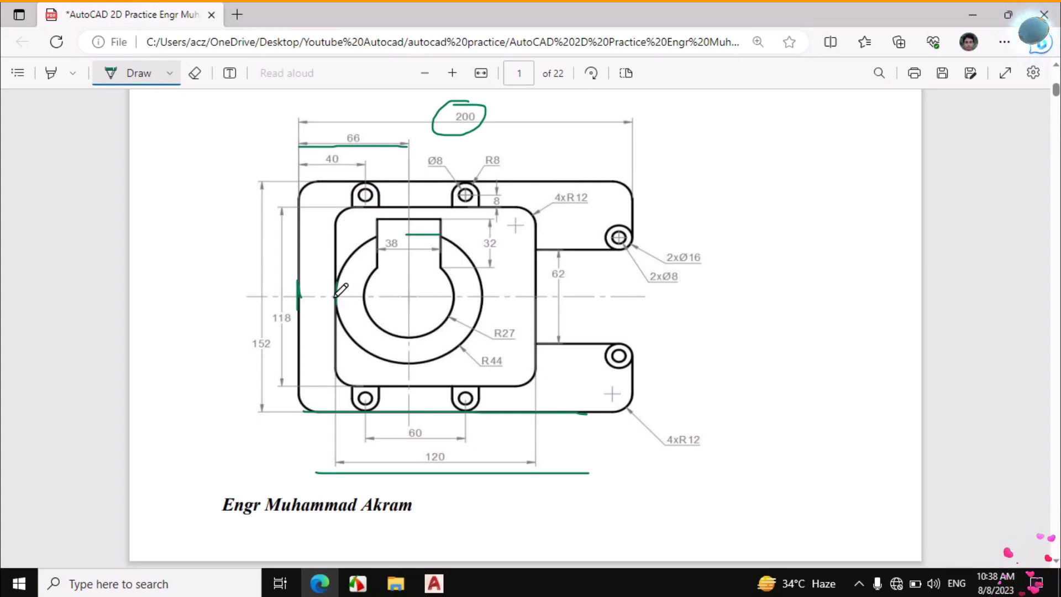
- Mark the inner square's left edge and circle the 118 and 120 dimensions
{"action": "left_click_drag", "start_coordinate": [335, 382], "coordinate": [330, 206]}
{"action": "mouse_move", "coordinate": [289, 304]}
{"action": "left_mouse_down"}
{"action": "mouse_move", "coordinate": [265, 329]}
{"action": "mouse_move", "coordinate": [293, 306]}
{"action": "left_mouse_up"}
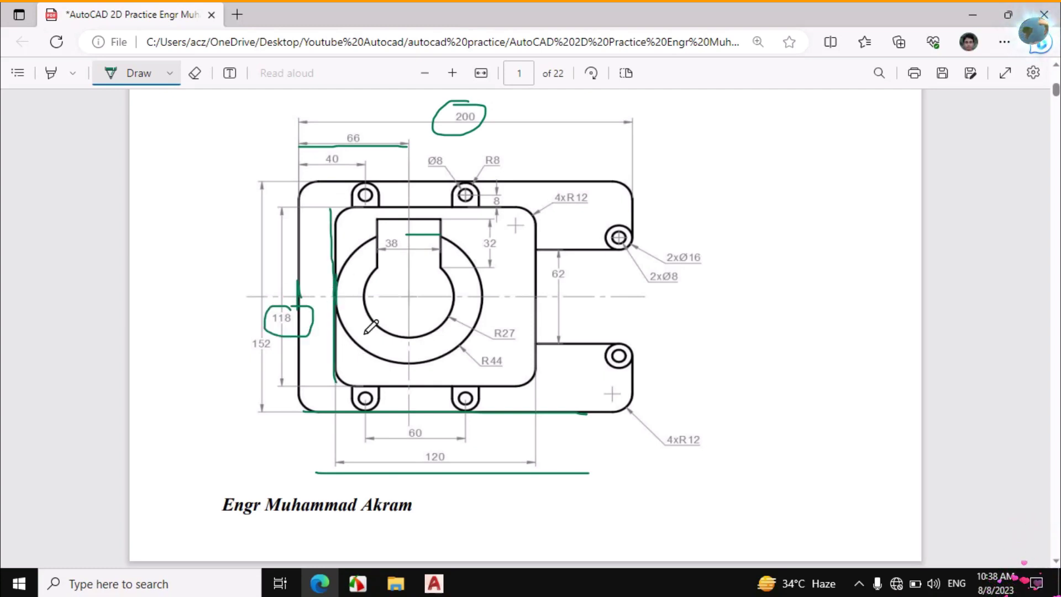
{"action": "left_click_drag", "start_coordinate": [334, 463], "coordinate": [535, 461]}
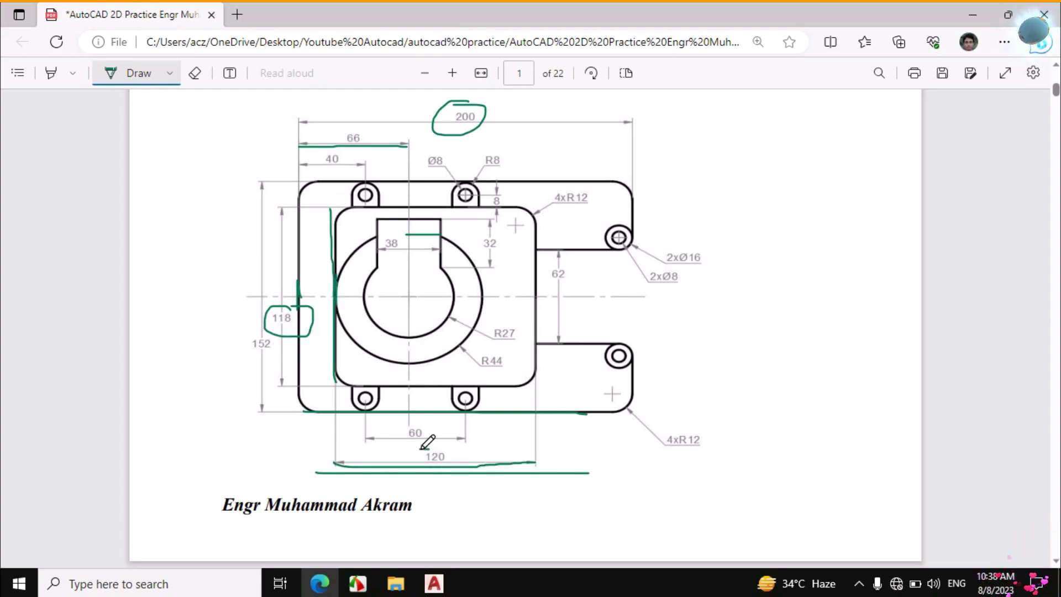
{"action": "mouse_move", "coordinate": [433, 448]}
{"action": "left_mouse_down"}
{"action": "mouse_move", "coordinate": [451, 471]}
{"action": "mouse_move", "coordinate": [440, 449]}
{"action": "left_mouse_up"}
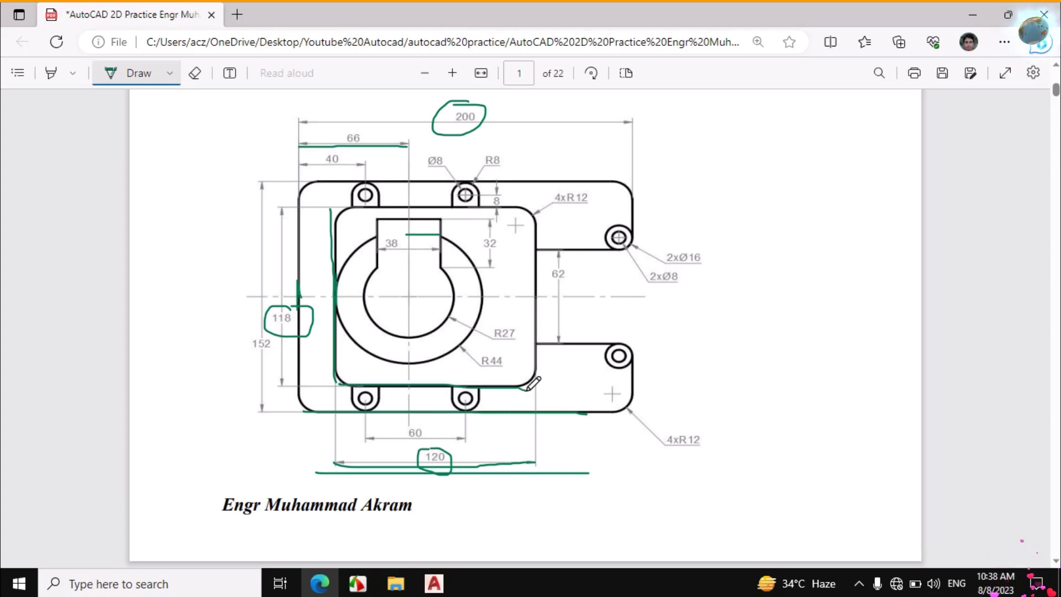
{"action": "left_click", "coordinate": [434, 582]}
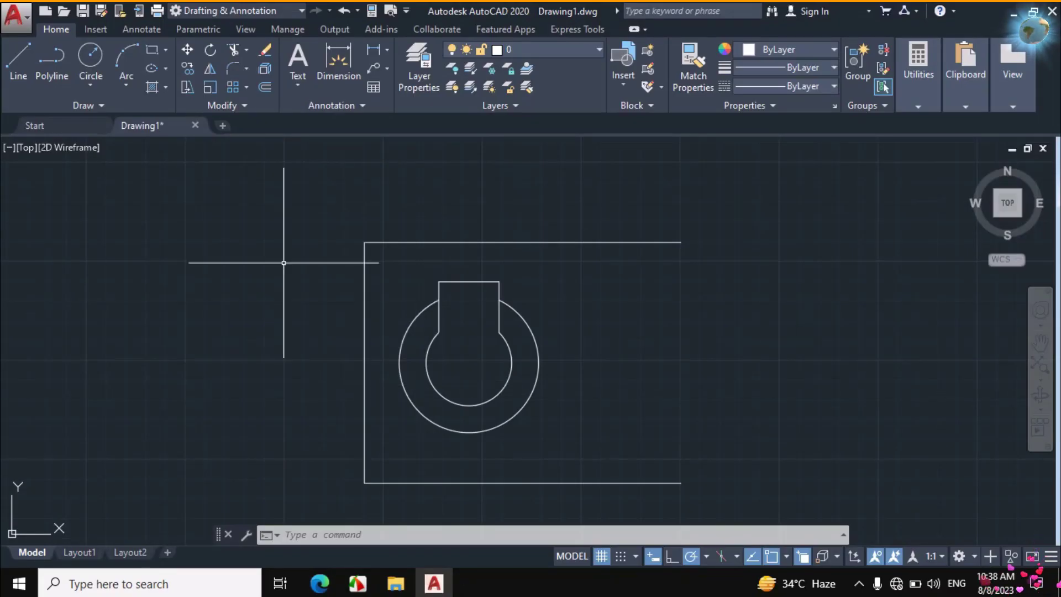
- Draw lines from the big circle's left quadrant: up 118/2, right 120, down 118, left 120
{"action": "left_click", "coordinate": [23, 69]}
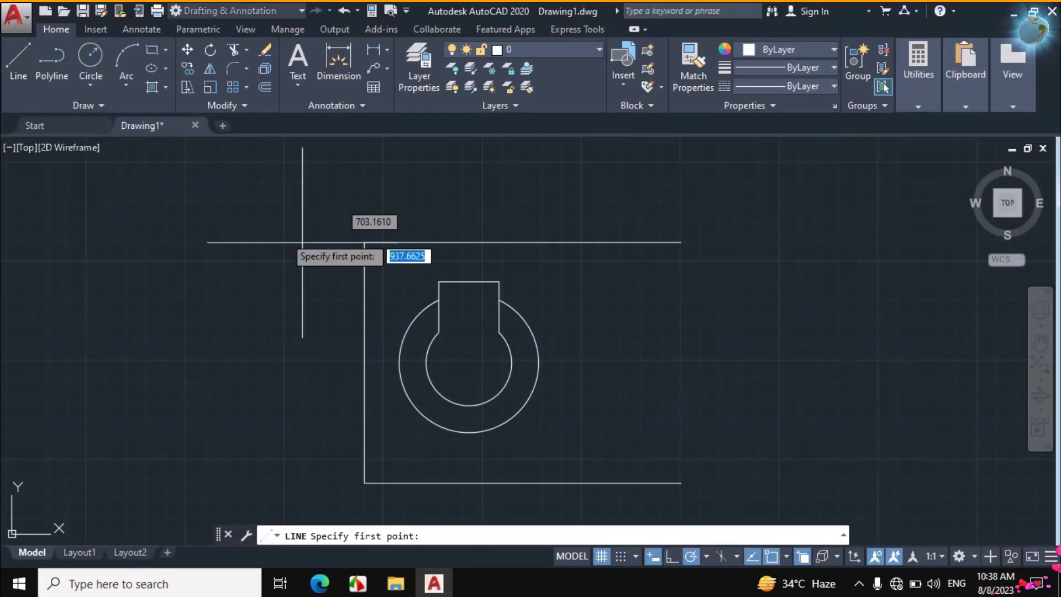
{"action": "left_click", "coordinate": [399, 362]}
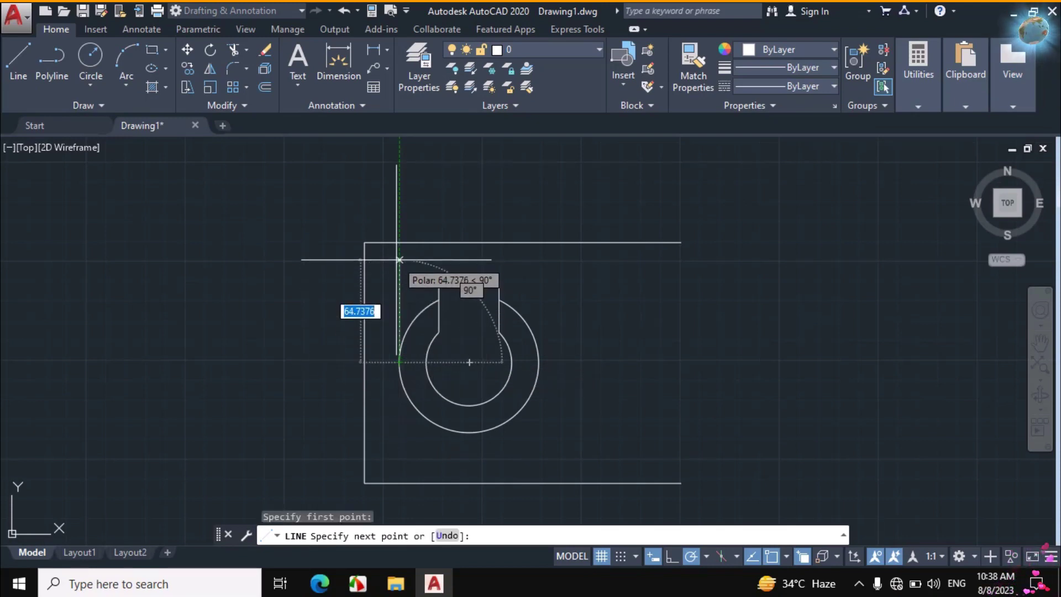
{"action": "type", "text": "118"}
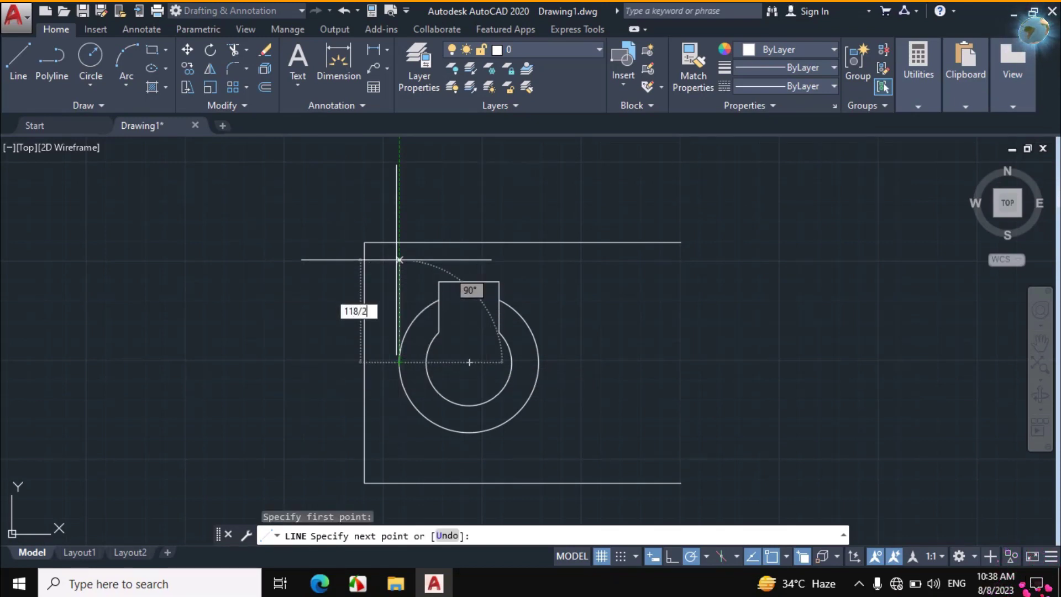
{"action": "type", "text": "/2"}
{"action": "key", "text": "Return"}
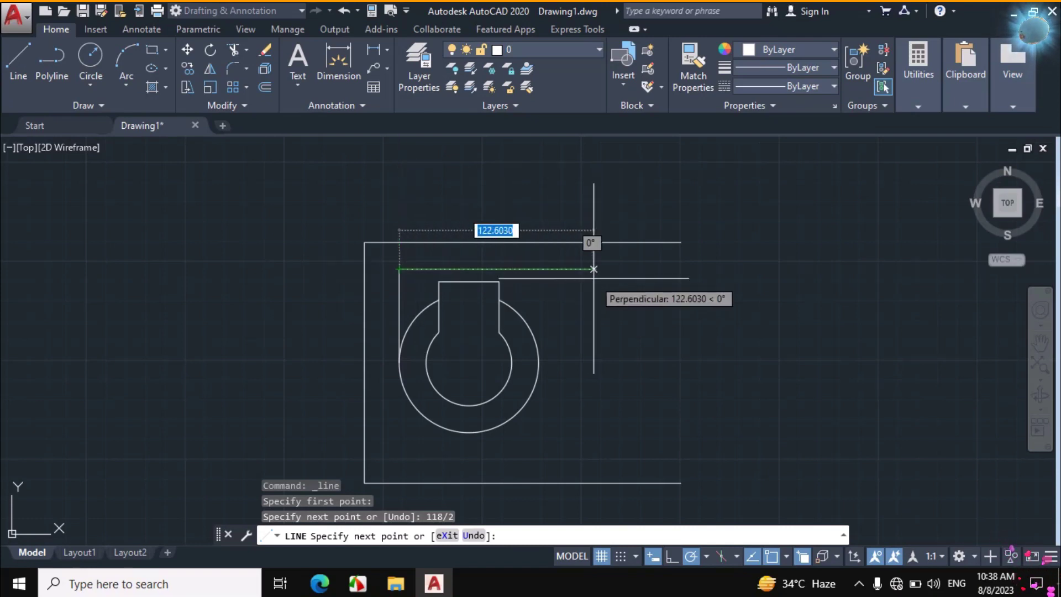
{"action": "type", "text": "120"}
{"action": "key", "text": "Return"}
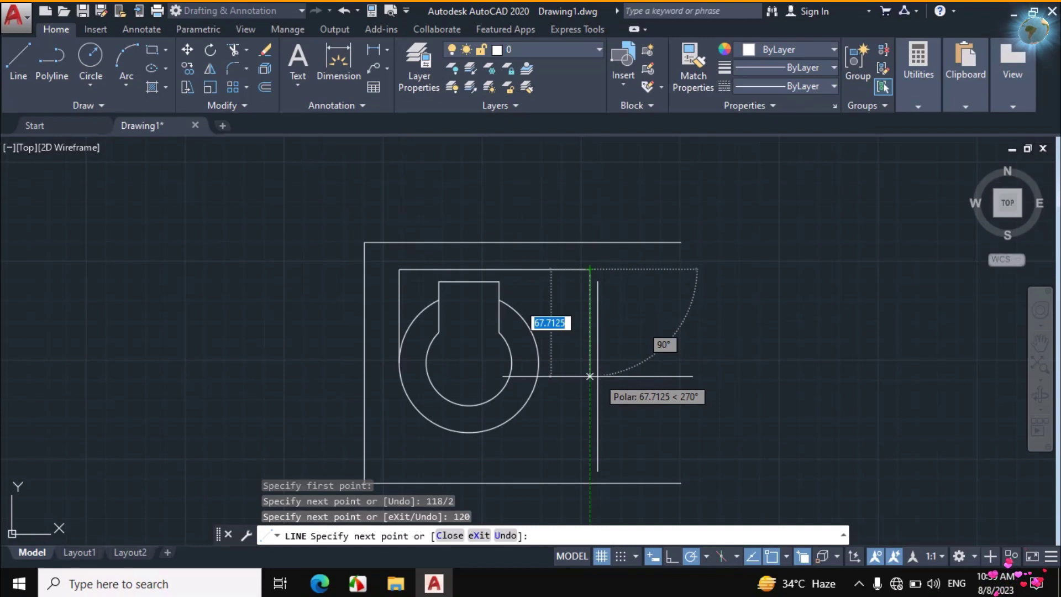
{"action": "type", "text": "118"}
{"action": "key", "text": "Return"}
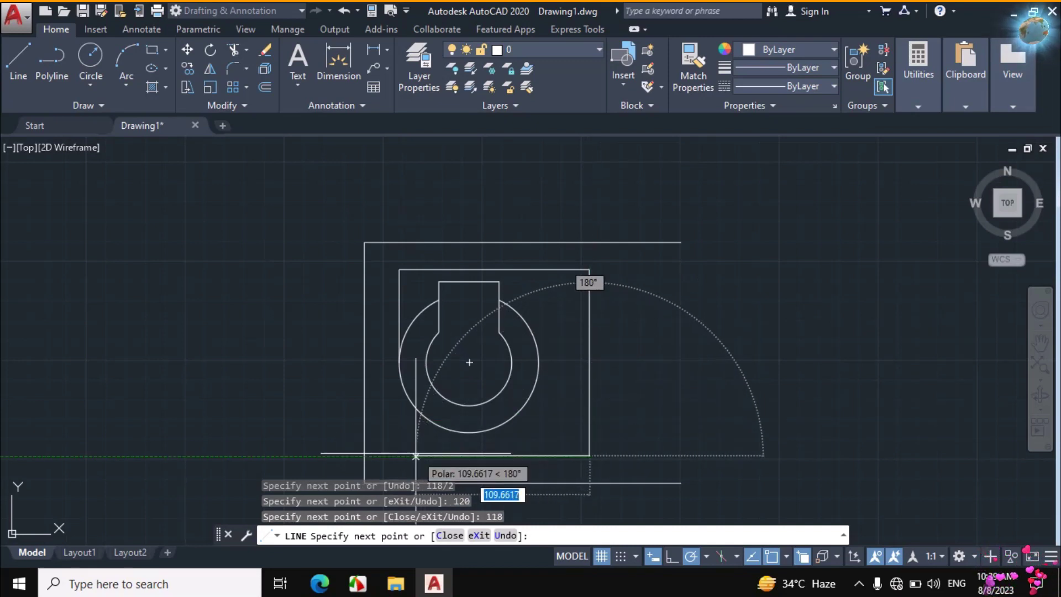
{"action": "type", "text": "120"}
{"action": "key", "text": "Return"}
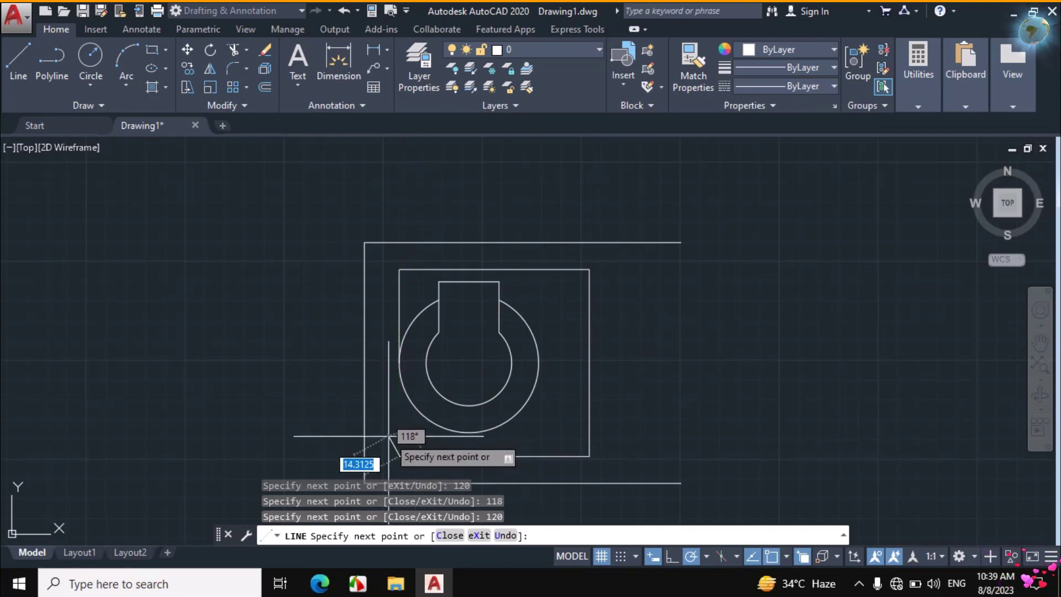
{"action": "key", "text": "Escape"}
- Erase the stray half-line and redraw the rectangle's full left edge, then check the PDF
{"action": "left_click", "coordinate": [409, 307]}
{"action": "left_click", "coordinate": [386, 317]}
{"action": "type", "text": "e"}
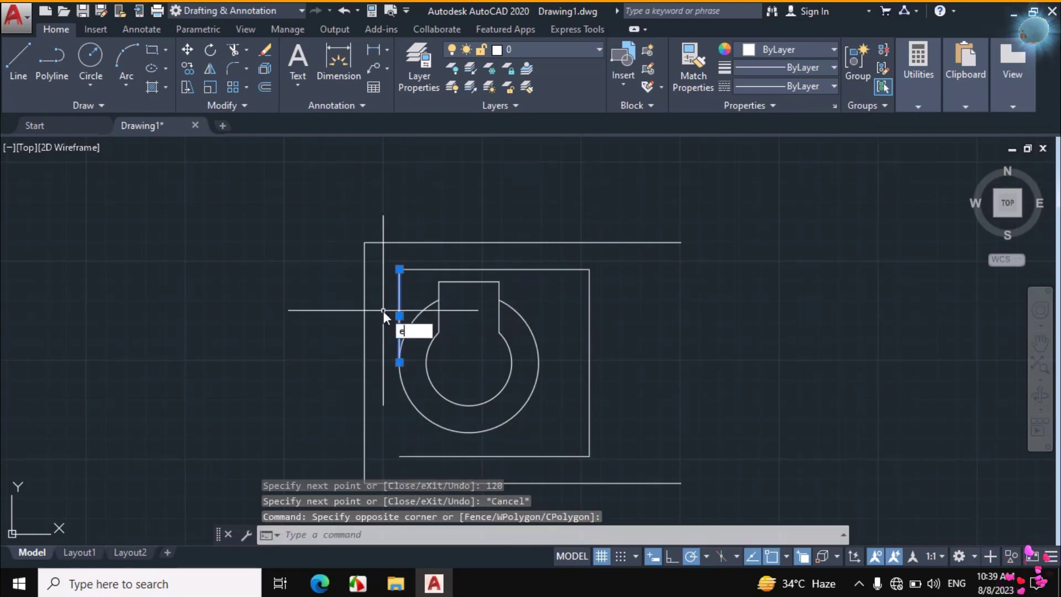
{"action": "key", "text": "Return"}
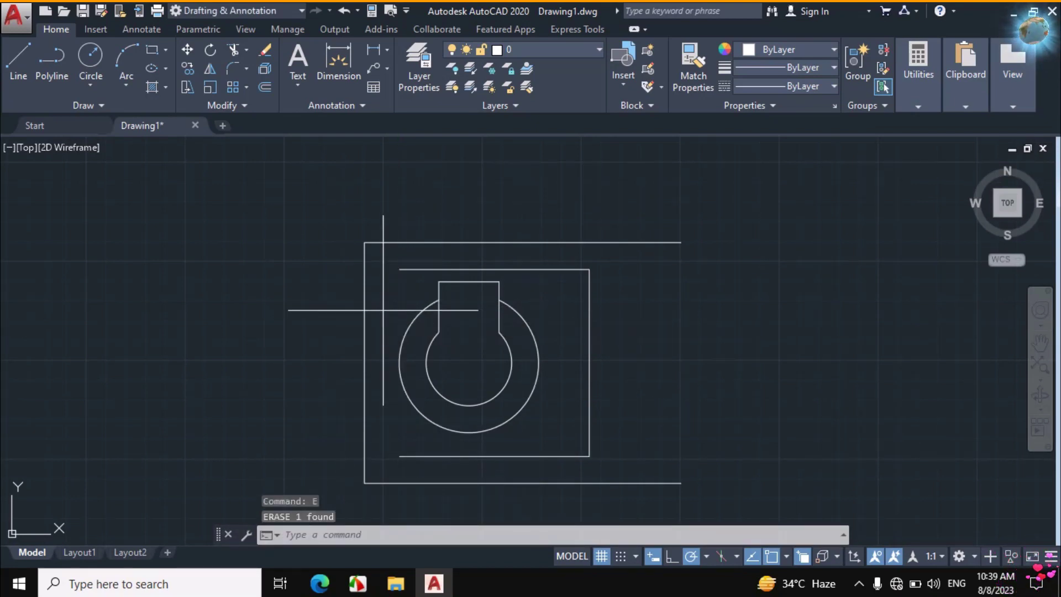
{"action": "type", "text": "l"}
{"action": "key", "text": "Return"}
{"action": "left_click", "coordinate": [399, 269]}
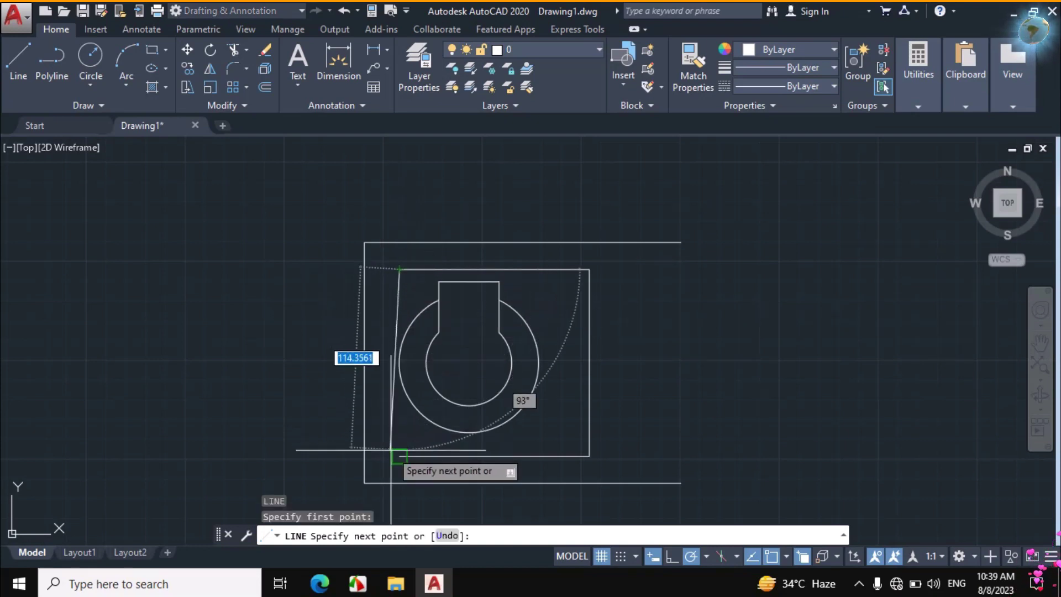
{"action": "left_click", "coordinate": [398, 449]}
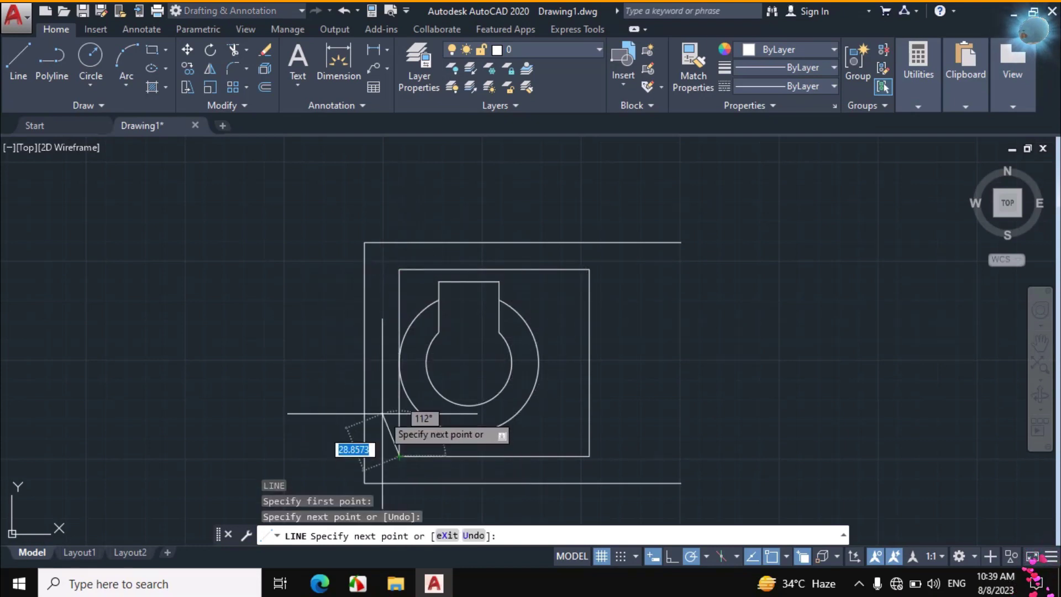
{"action": "key", "text": "Escape"}
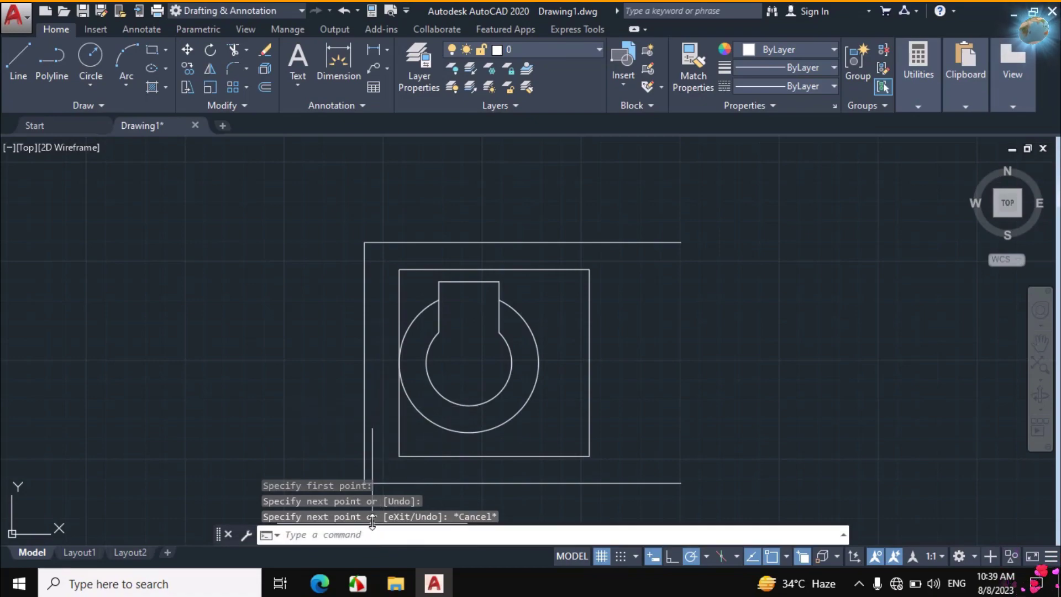
{"action": "left_click", "coordinate": [320, 581]}
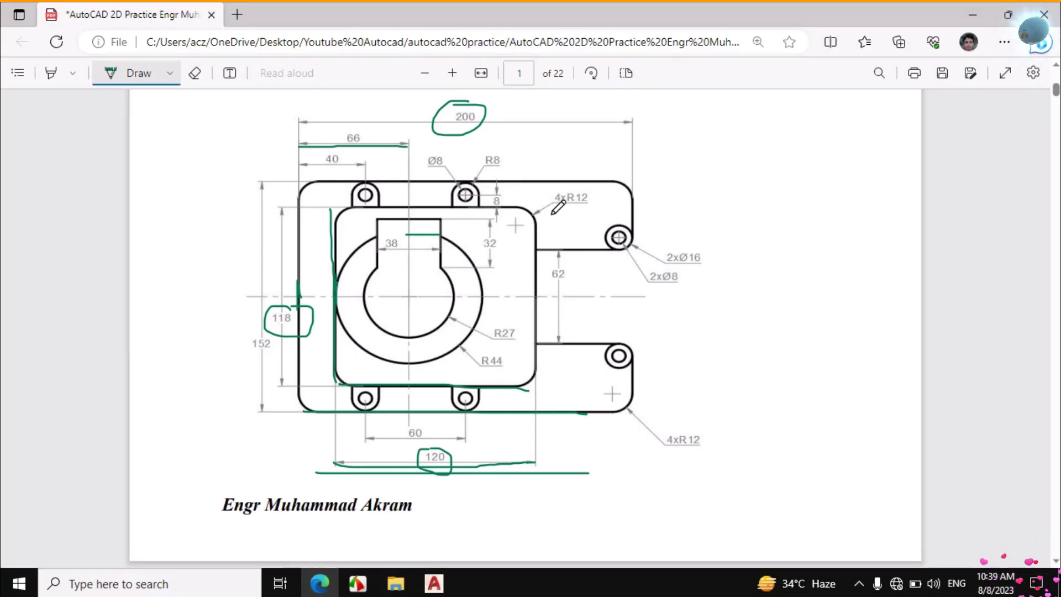
{"action": "left_click", "coordinate": [434, 583]}
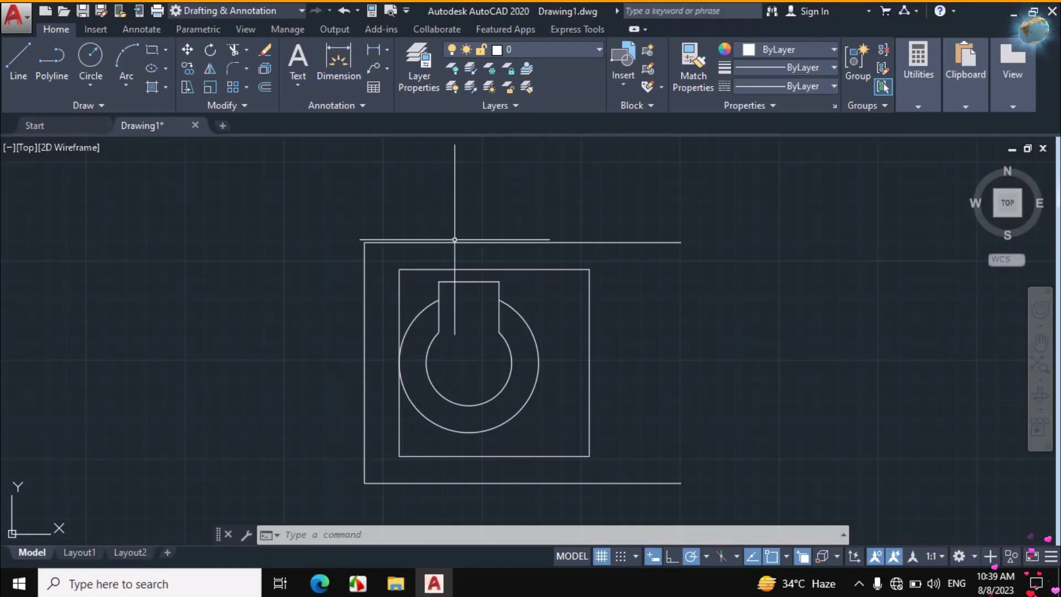
- Set the fillet radius to 12 and round the top-right and bottom-right corners
{"action": "key", "text": "Return"}
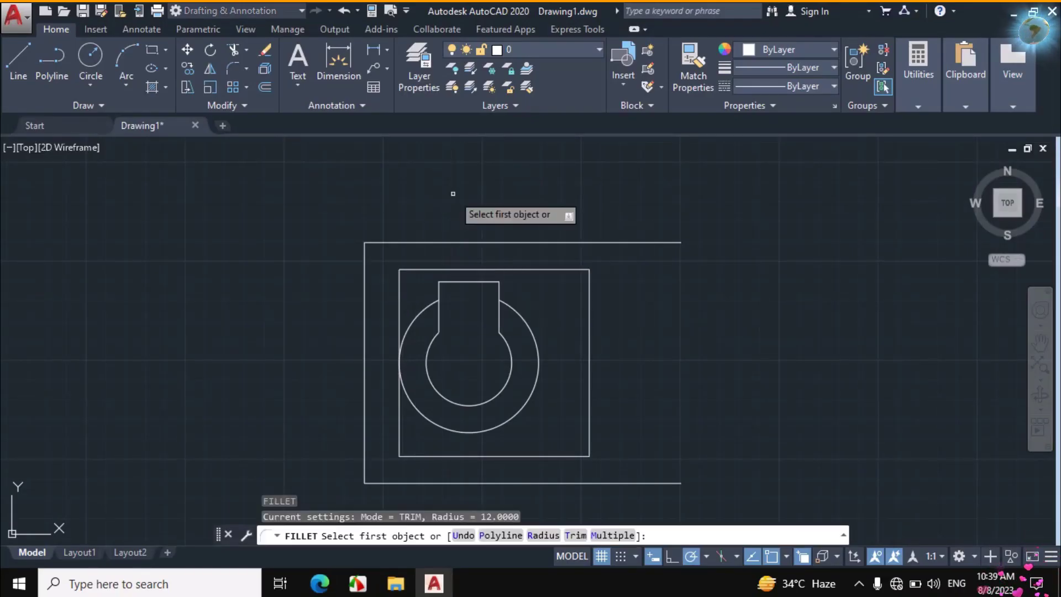
{"action": "right_click", "coordinate": [453, 194]}
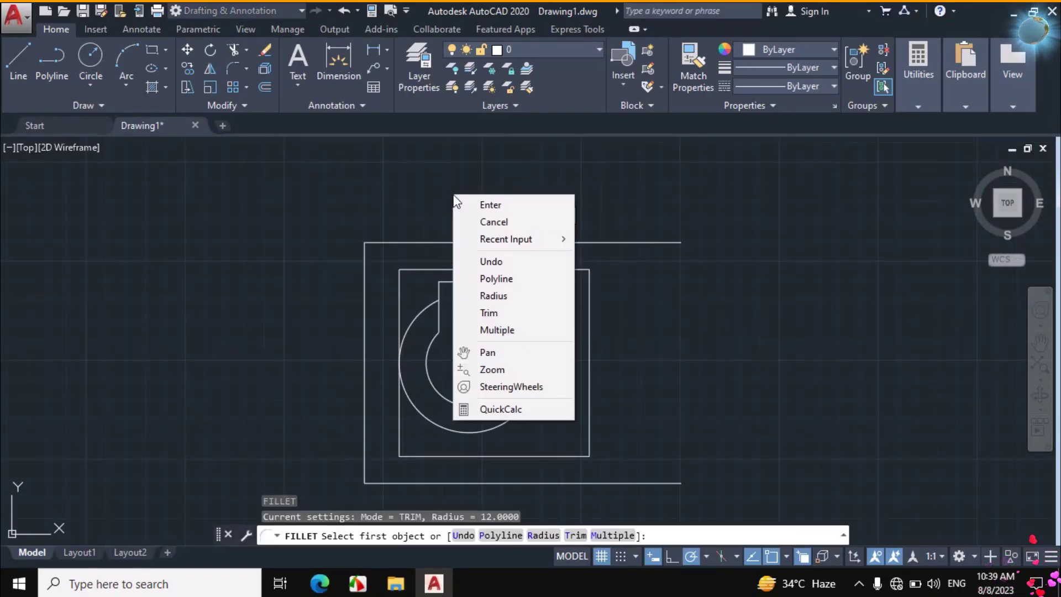
{"action": "left_click", "coordinate": [483, 296]}
{"action": "type", "text": "12"}
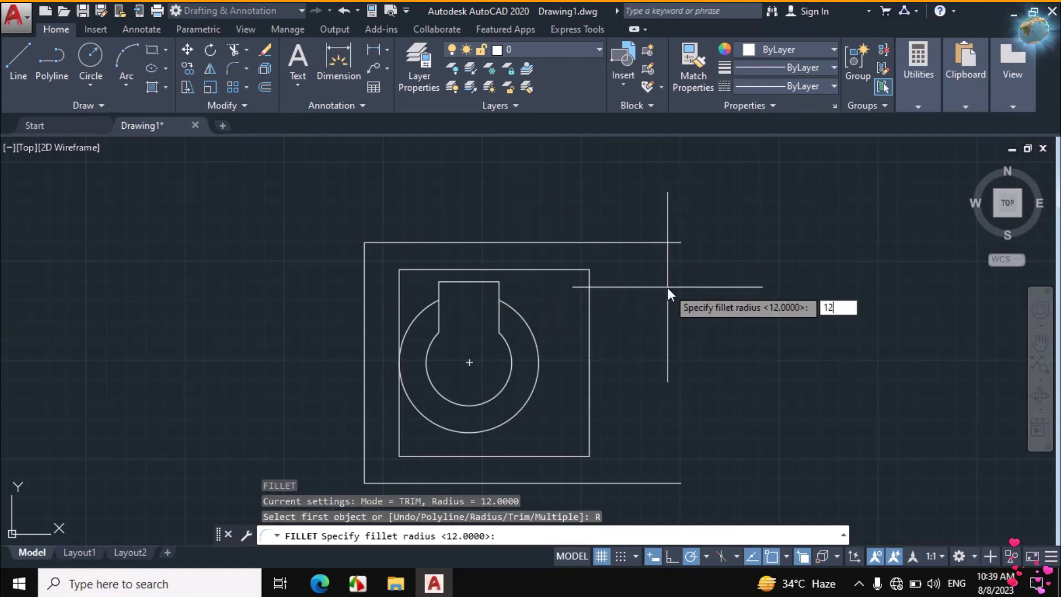
{"action": "key", "text": "Return"}
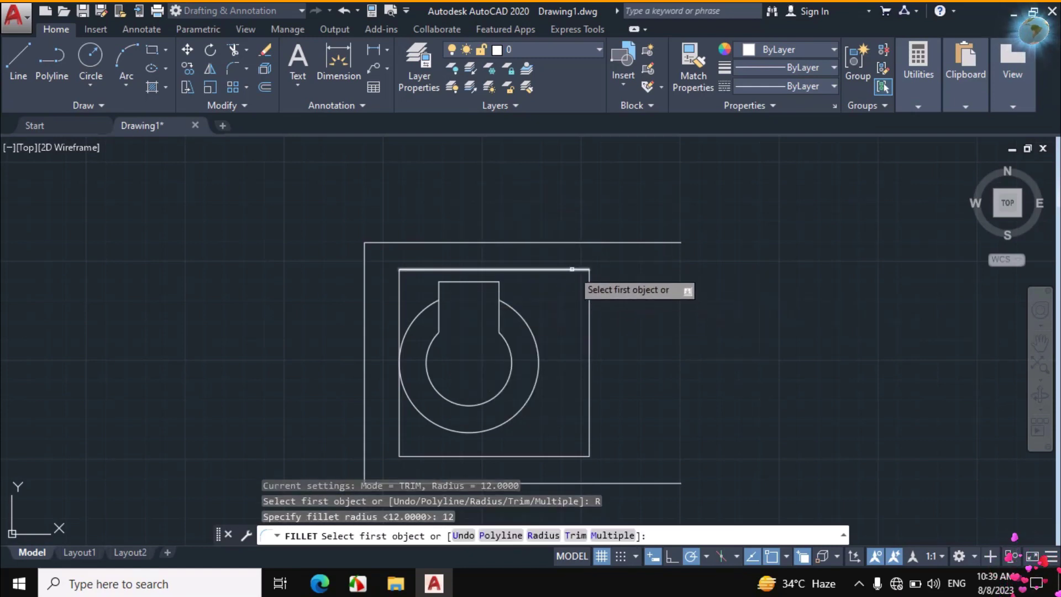
{"action": "left_click", "coordinate": [584, 270]}
{"action": "left_click", "coordinate": [586, 290]}
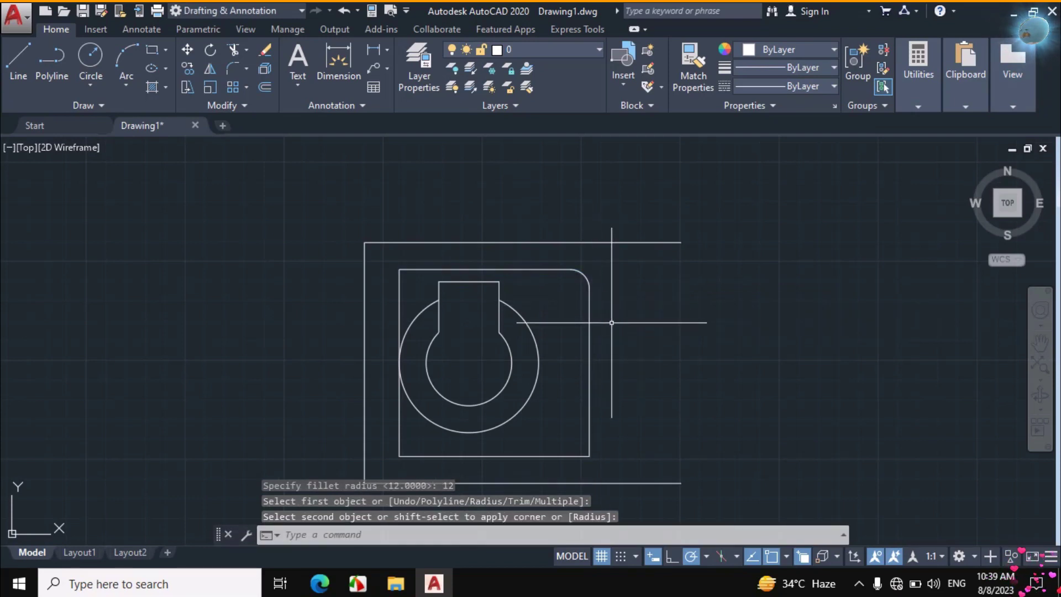
{"action": "key", "text": "Return"}
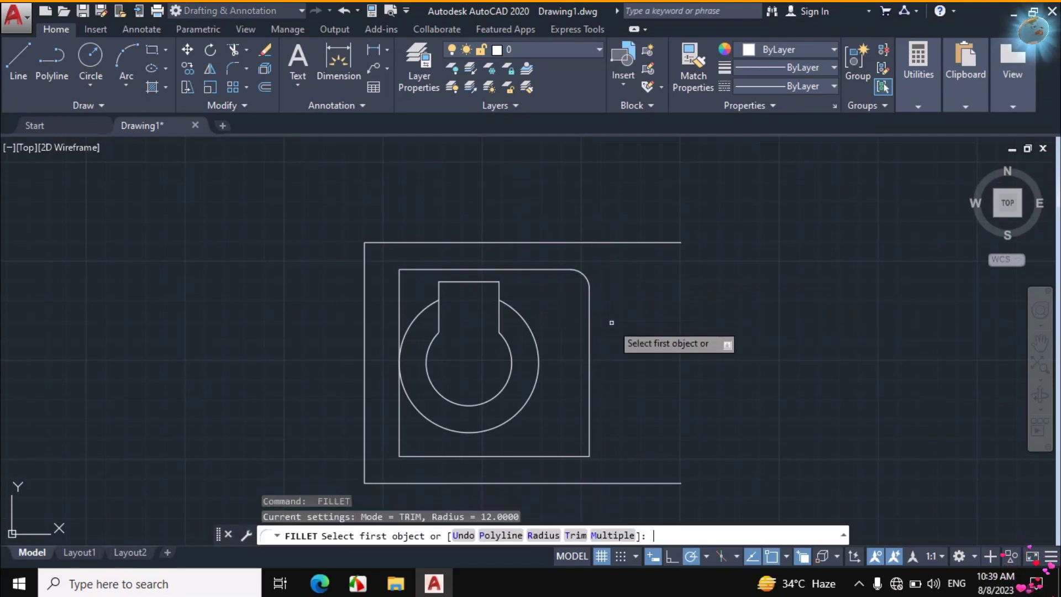
{"action": "left_click", "coordinate": [589, 424]}
{"action": "left_click", "coordinate": [479, 450]}
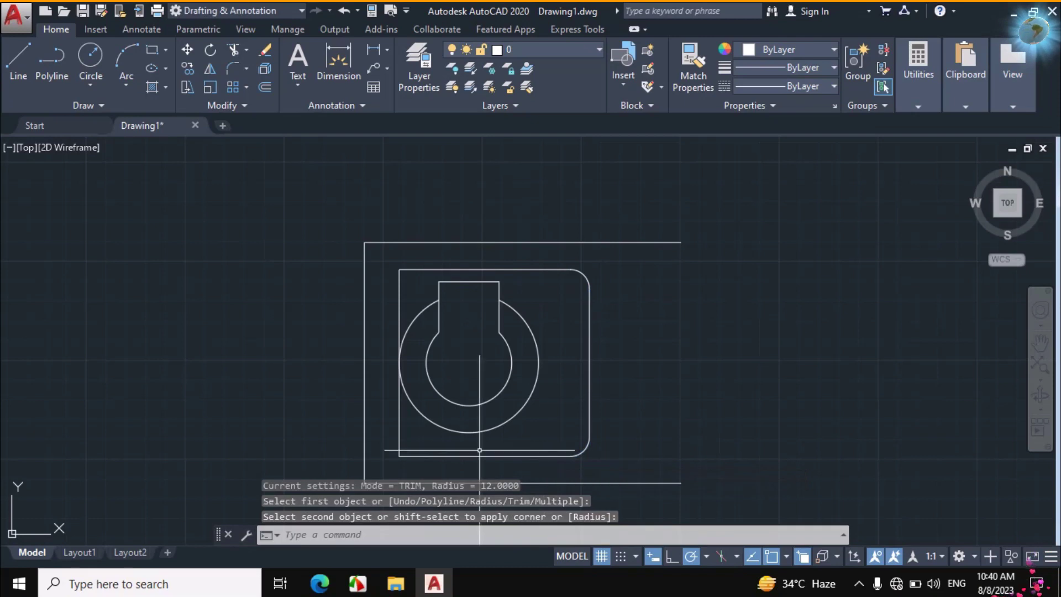
- Fillet the inner rectangle's bottom-left and top-left corners at radius 12
{"action": "key", "text": "Return"}
{"action": "left_click", "coordinate": [399, 430]}
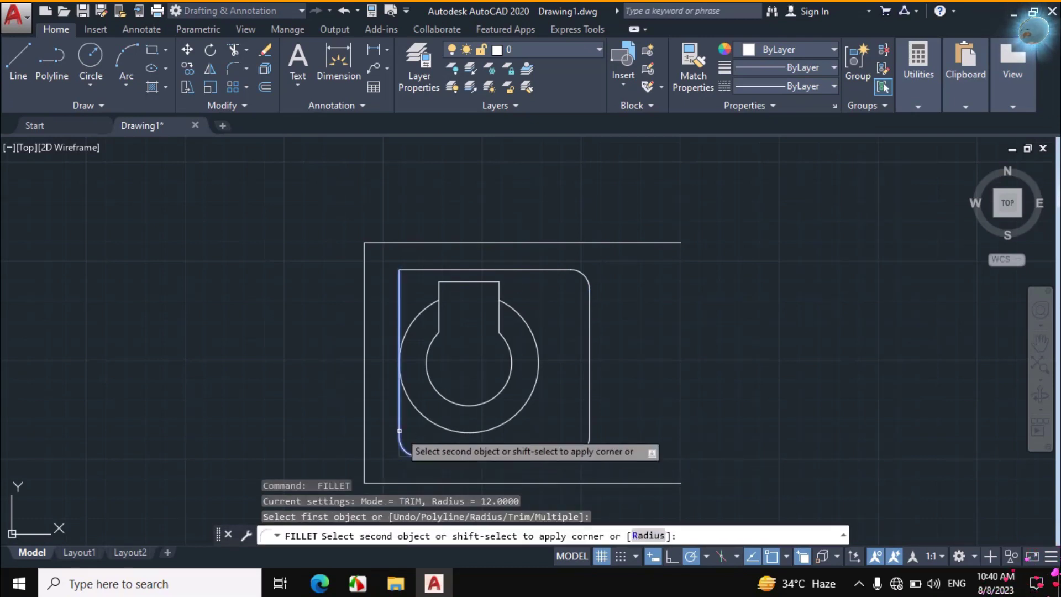
{"action": "left_click", "coordinate": [409, 456]}
{"action": "key", "text": "Return"}
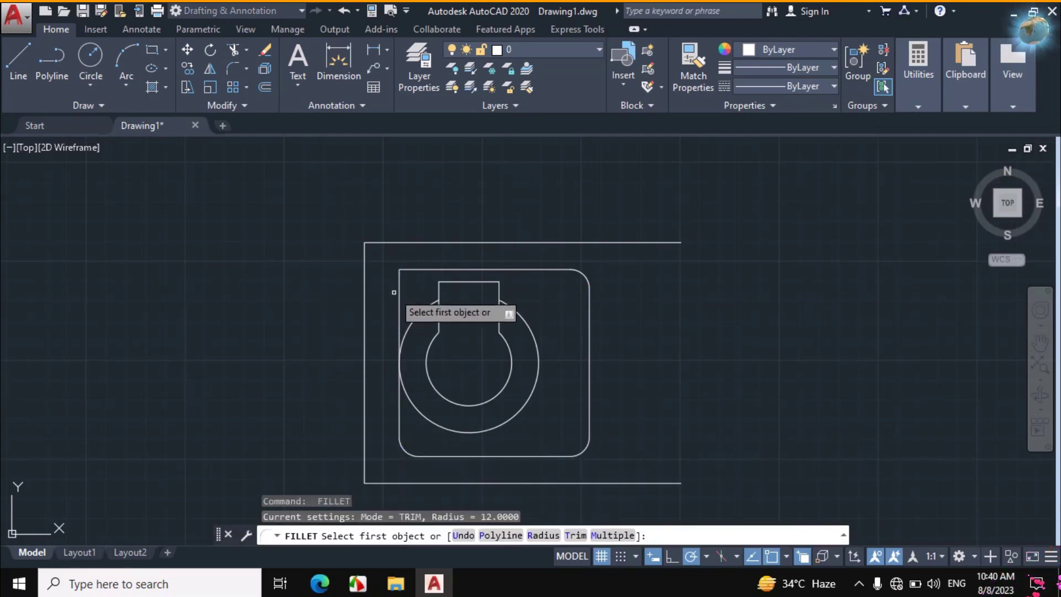
{"action": "left_click", "coordinate": [399, 298]}
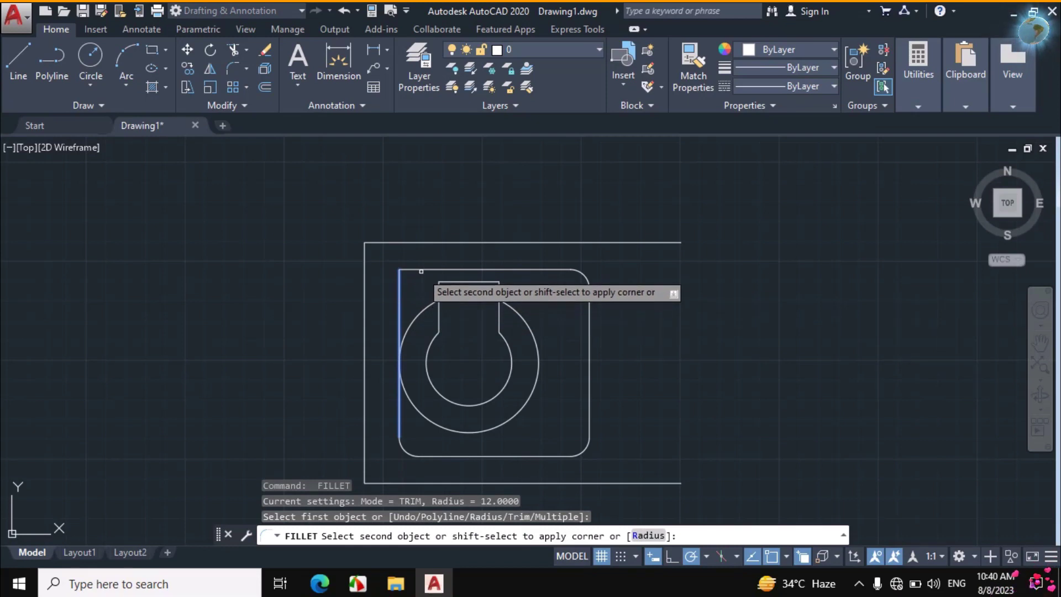
{"action": "left_click", "coordinate": [421, 270]}
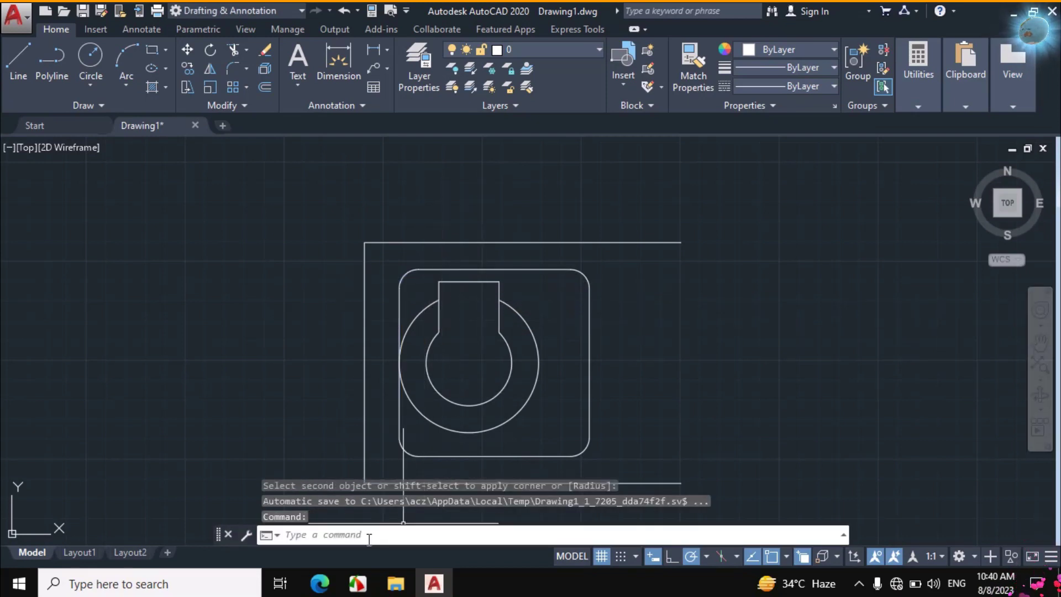
{"action": "key", "text": "alt+Tab"}
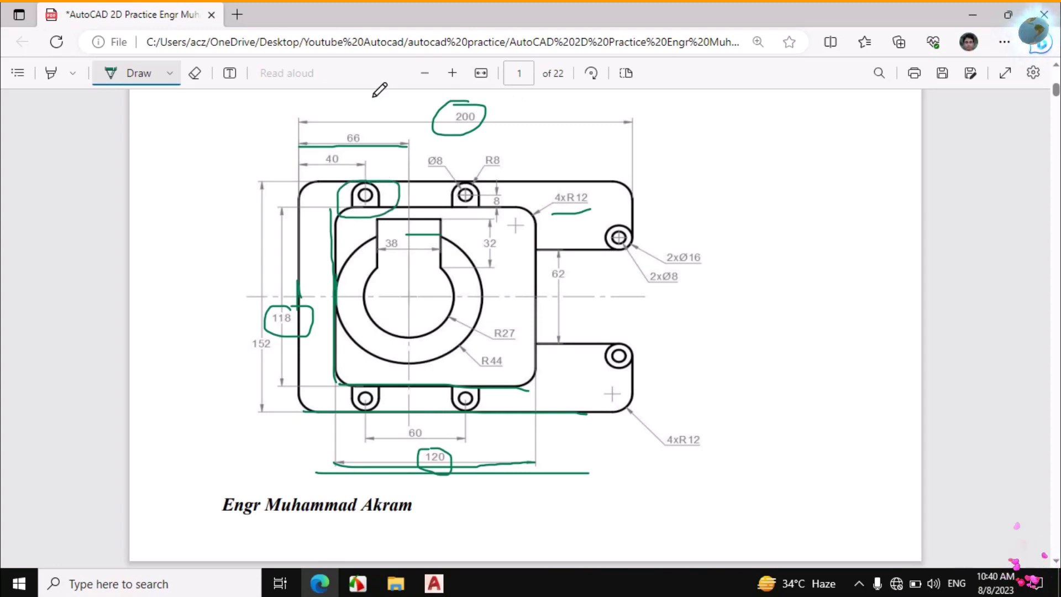
- Erase the old green ink at the top-left hole and around 200 and 118, then reselect Draw
{"action": "left_click", "coordinate": [194, 73]}
{"action": "left_click_drag", "start_coordinate": [397, 160], "coordinate": [326, 262]}
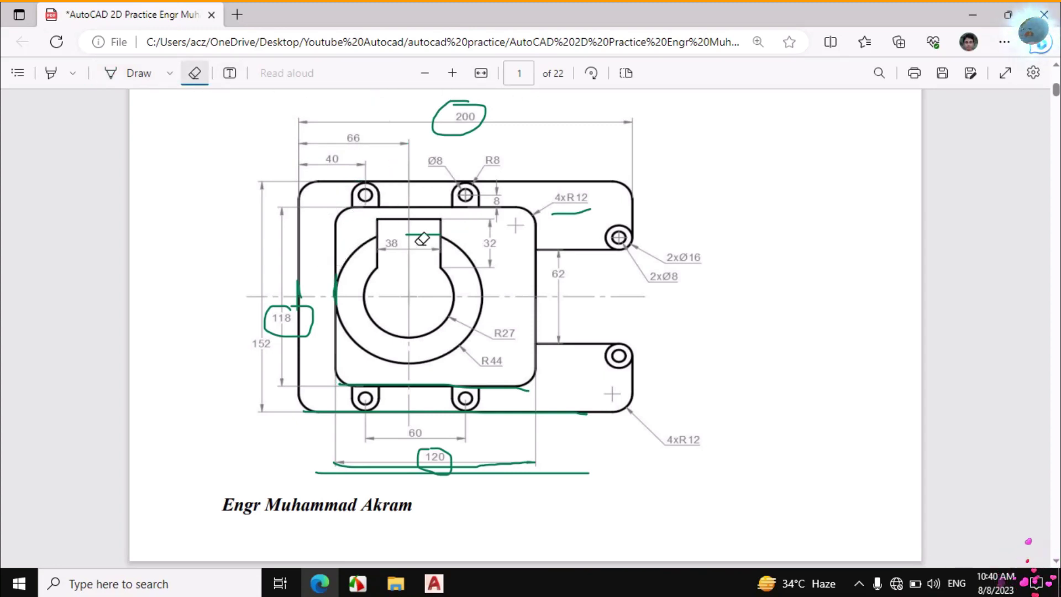
{"action": "mouse_move", "coordinate": [488, 170]}
{"action": "left_mouse_down"}
{"action": "mouse_move", "coordinate": [355, 300]}
{"action": "mouse_move", "coordinate": [285, 304]}
{"action": "mouse_move", "coordinate": [289, 274]}
{"action": "mouse_move", "coordinate": [352, 325]}
{"action": "mouse_move", "coordinate": [407, 414]}
{"action": "left_mouse_up"}
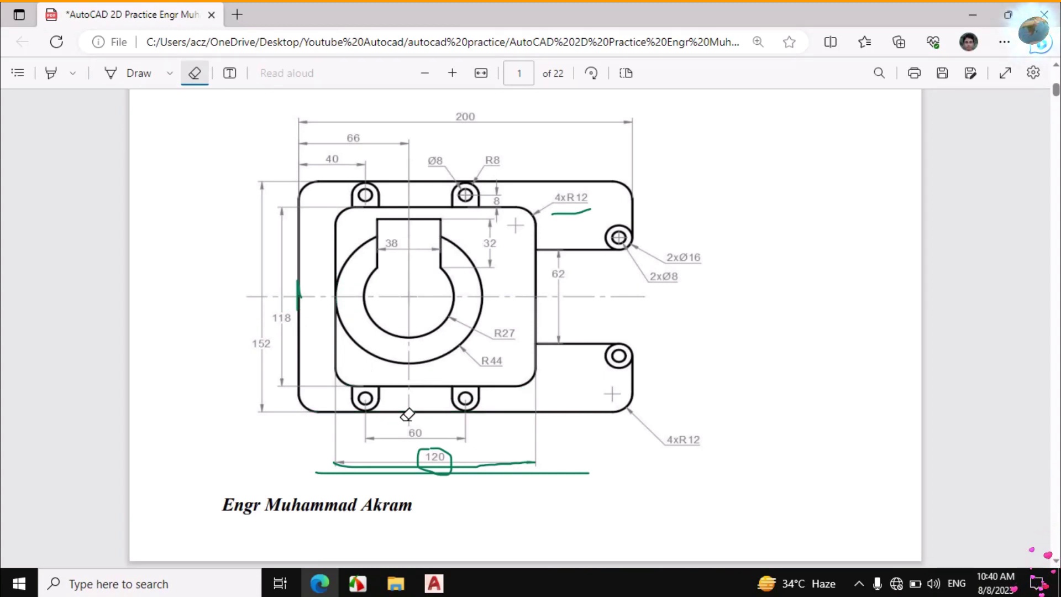
{"action": "left_click", "coordinate": [137, 77]}
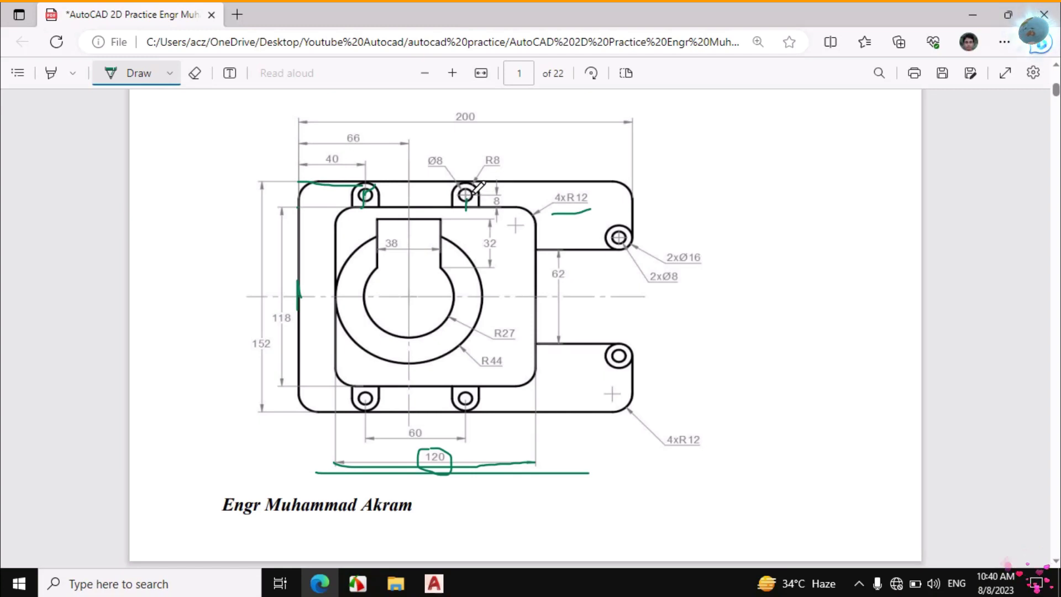
{"action": "left_click", "coordinate": [434, 583]}
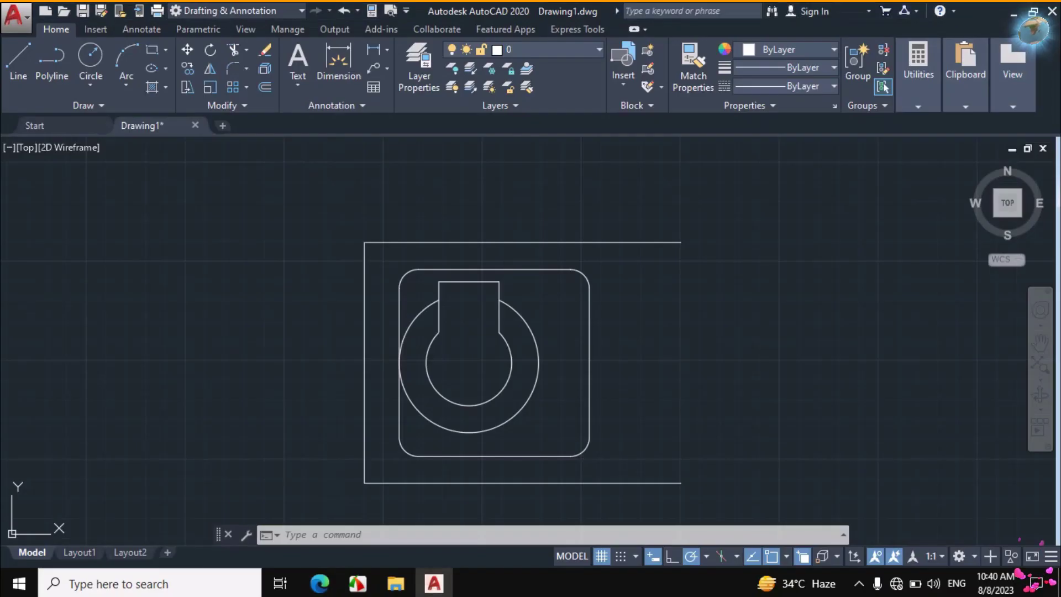
- Draw a 40-unit line then an 8-unit upward line from the frame corner
{"action": "left_click", "coordinate": [17, 58]}
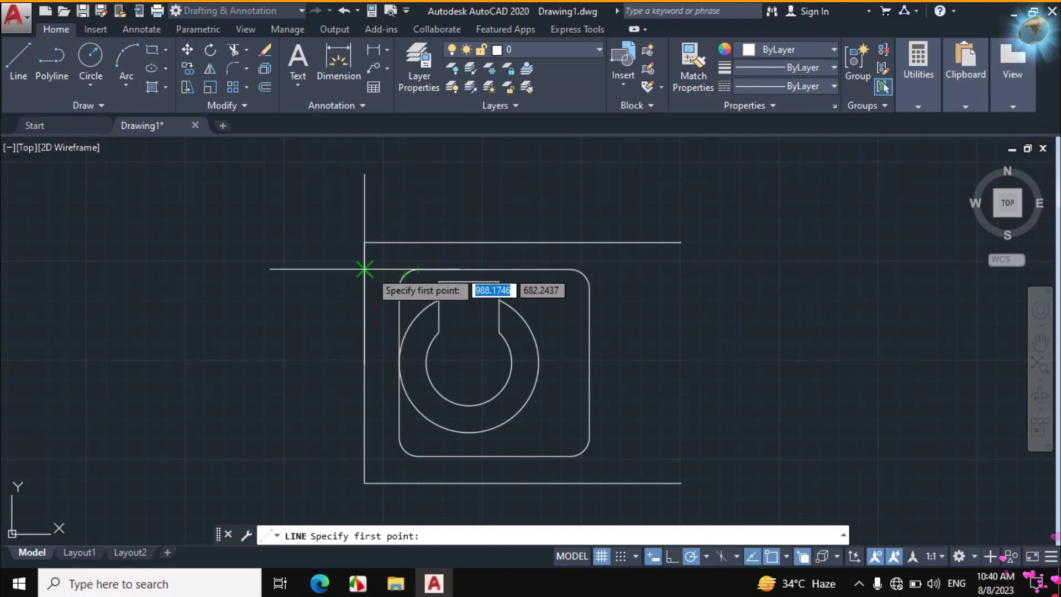
{"action": "left_click", "coordinate": [365, 269]}
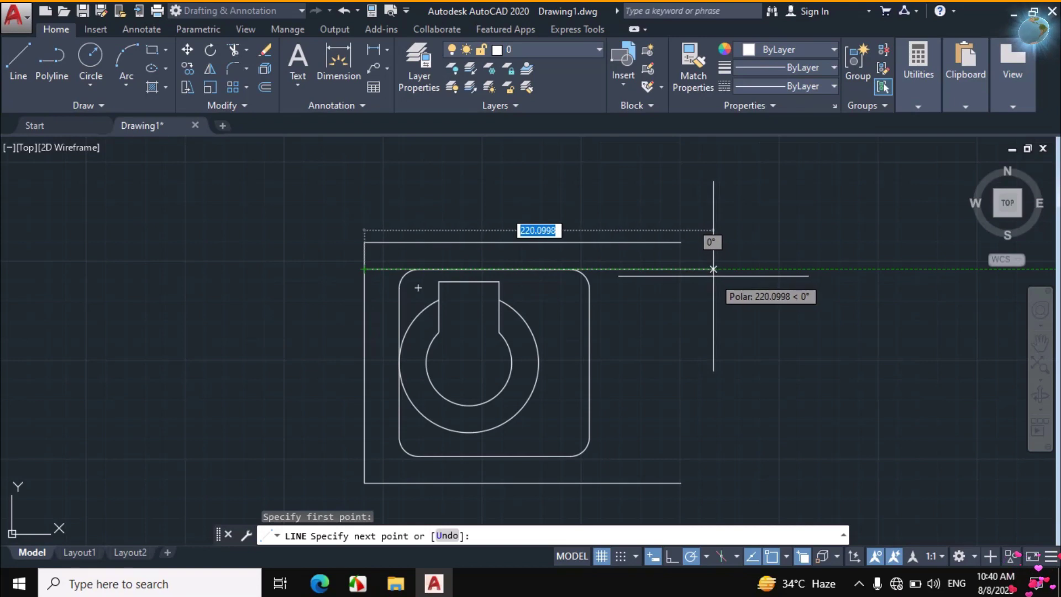
{"action": "type", "text": "40"}
{"action": "key", "text": "Return"}
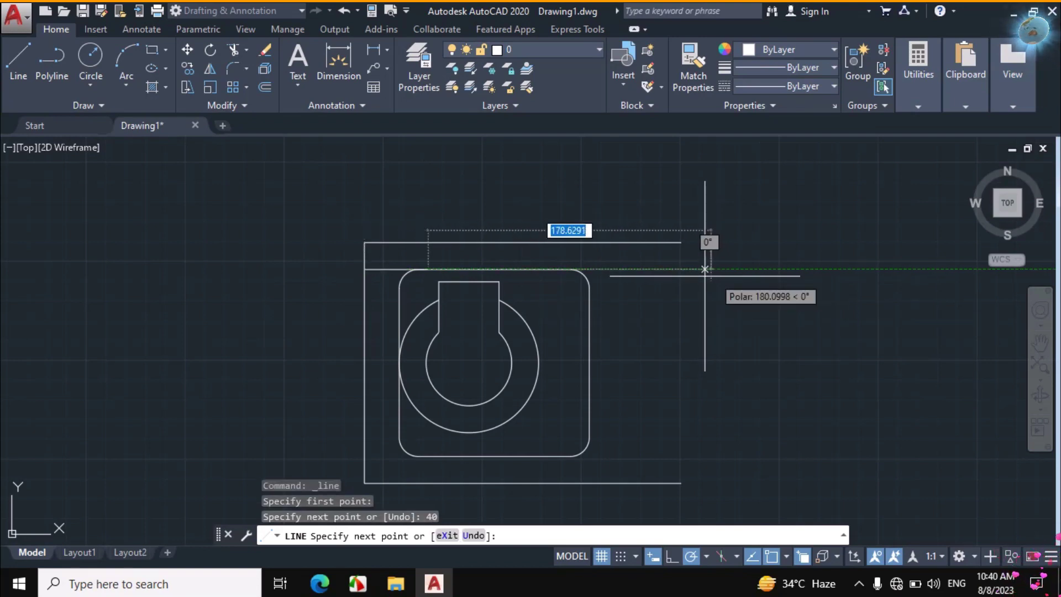
{"action": "type", "text": "8"}
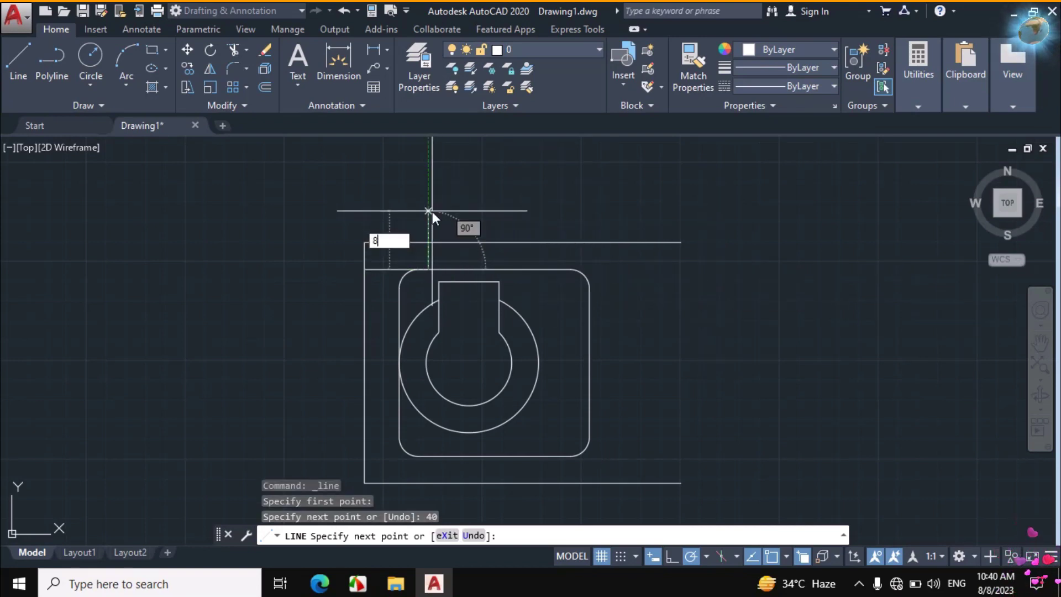
{"action": "key", "text": "Return"}
{"action": "key", "text": "Escape"}
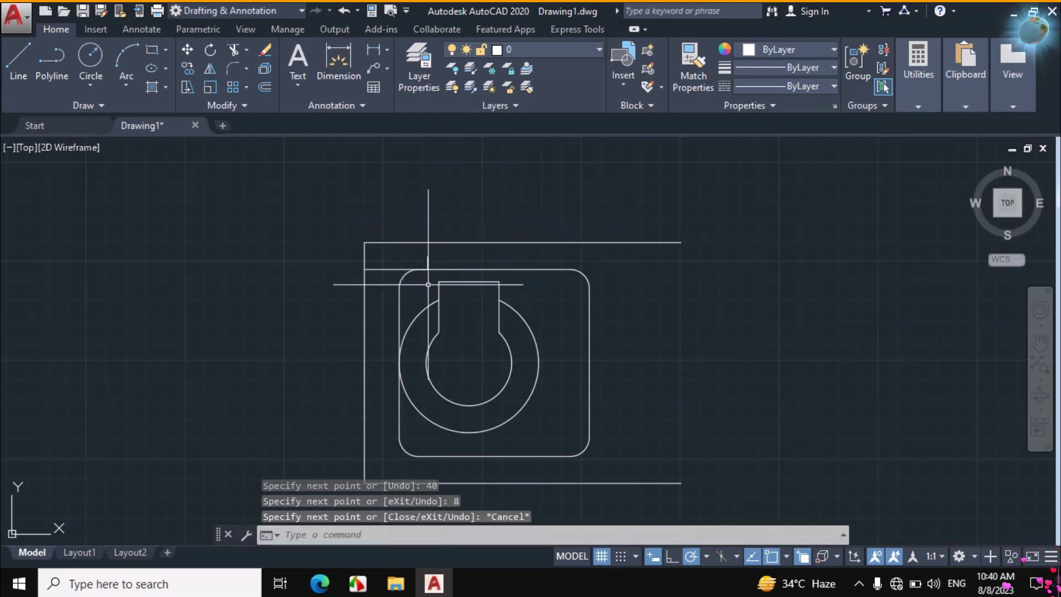
{"action": "scroll", "coordinate": [427, 256], "scroll_direction": "up", "scroll_amount": 5}
{"action": "left_click", "coordinate": [319, 581]}
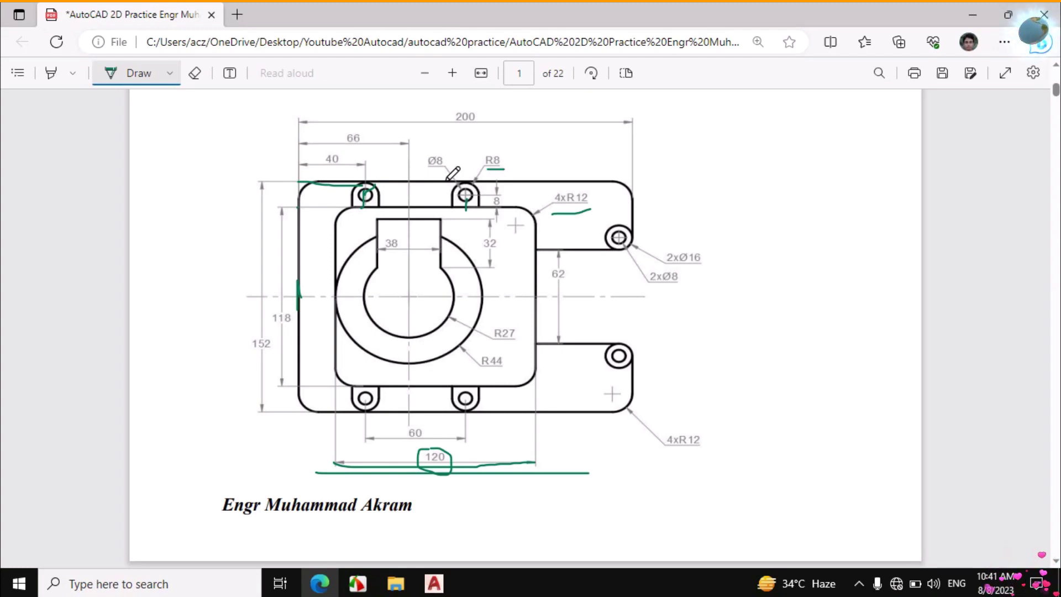
{"action": "left_click", "coordinate": [434, 583]}
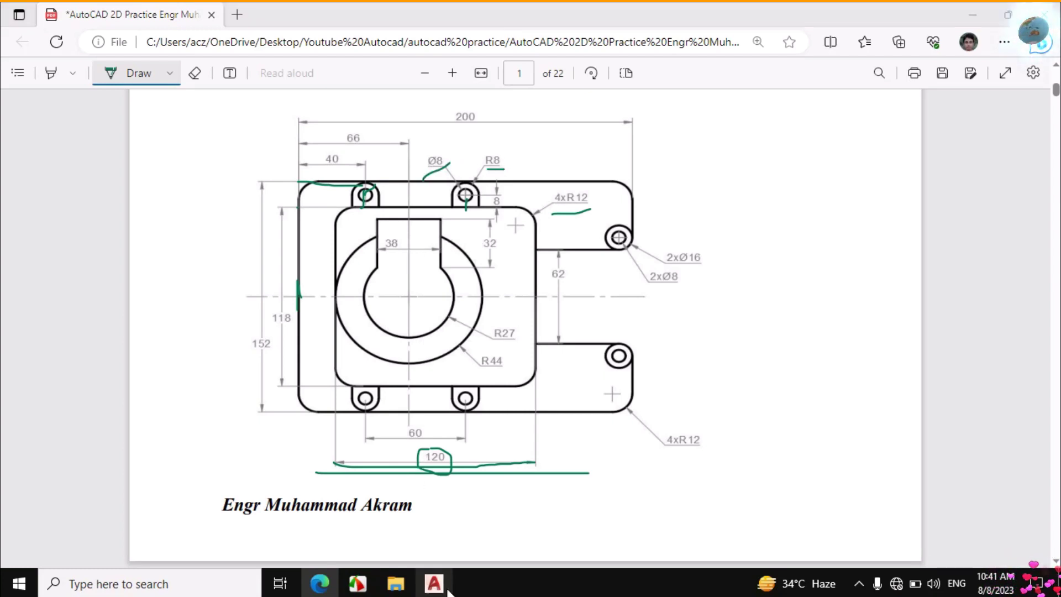
- Draw an R8 circle at the line's top end and a concentric Ø8 hole
{"action": "left_click", "coordinate": [90, 84]}
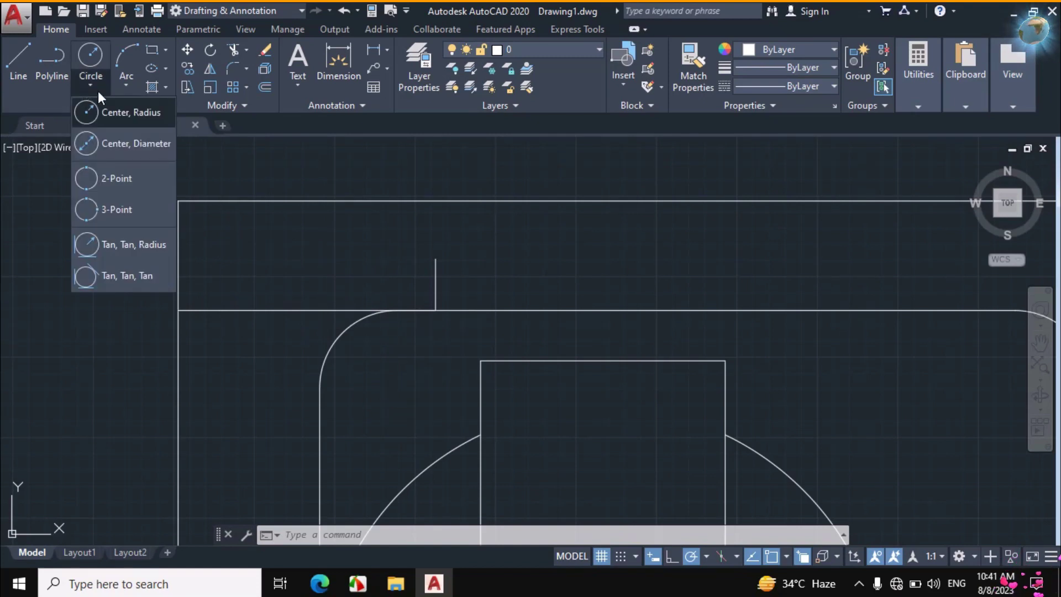
{"action": "left_click", "coordinate": [113, 113]}
{"action": "left_click", "coordinate": [436, 258]}
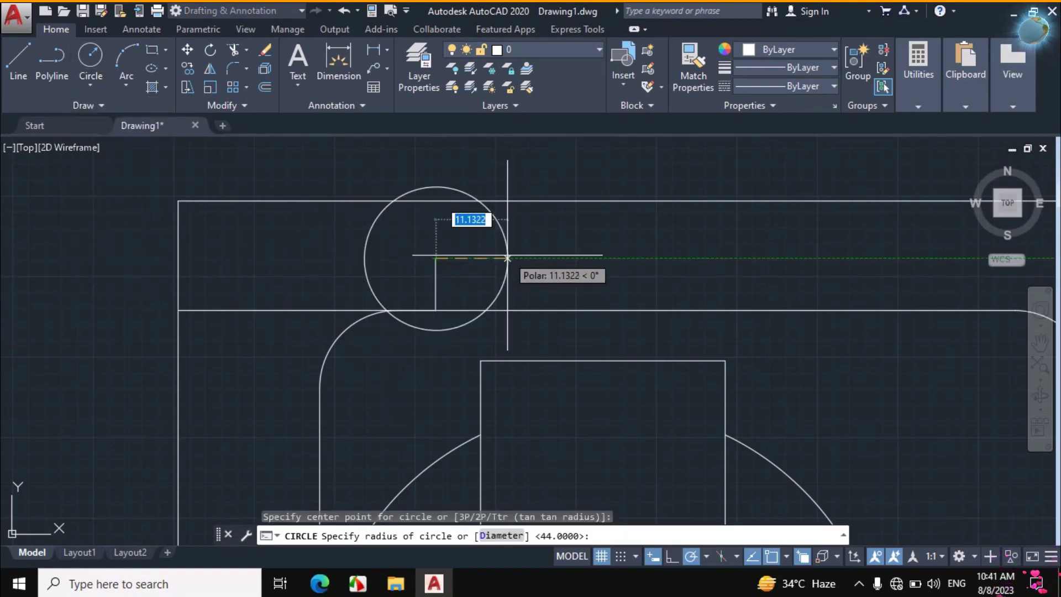
{"action": "type", "text": "8"}
{"action": "key", "text": "Return"}
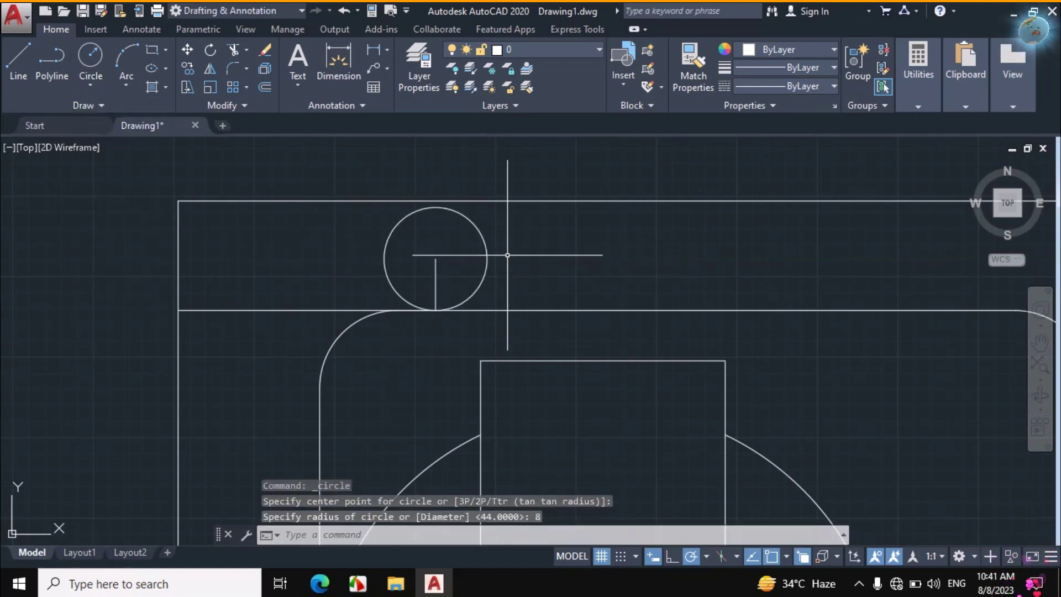
{"action": "left_click", "coordinate": [92, 86]}
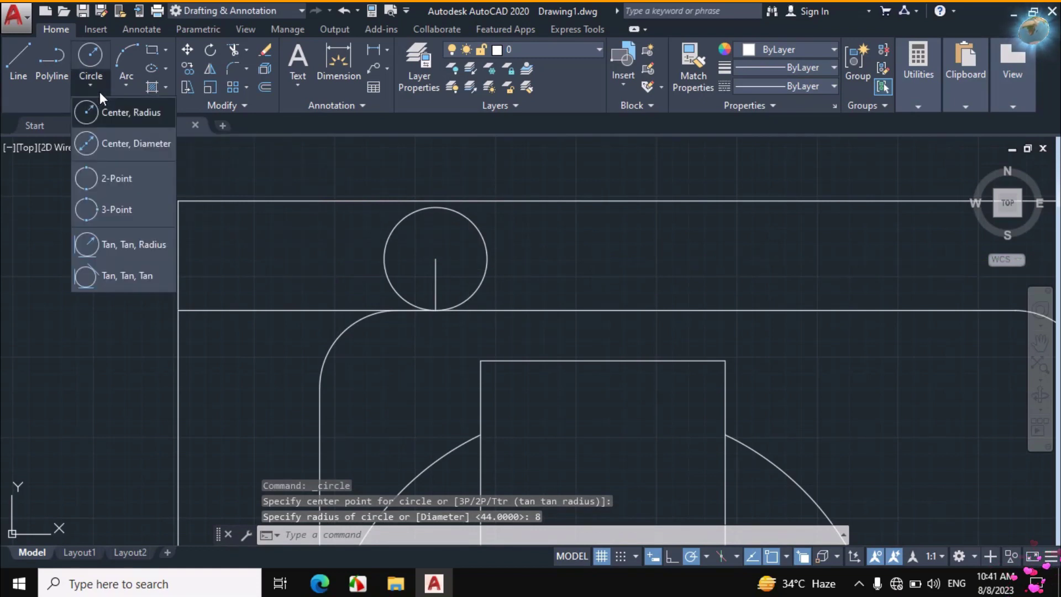
{"action": "left_click", "coordinate": [132, 144]}
{"action": "left_click", "coordinate": [435, 258]}
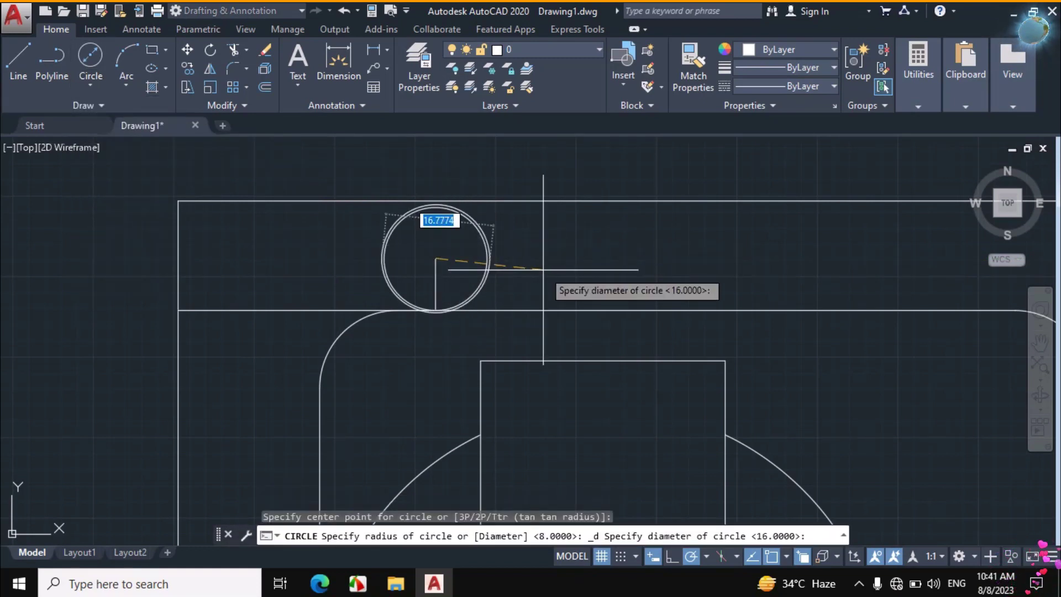
{"action": "type", "text": "8"}
{"action": "key", "text": "Return"}
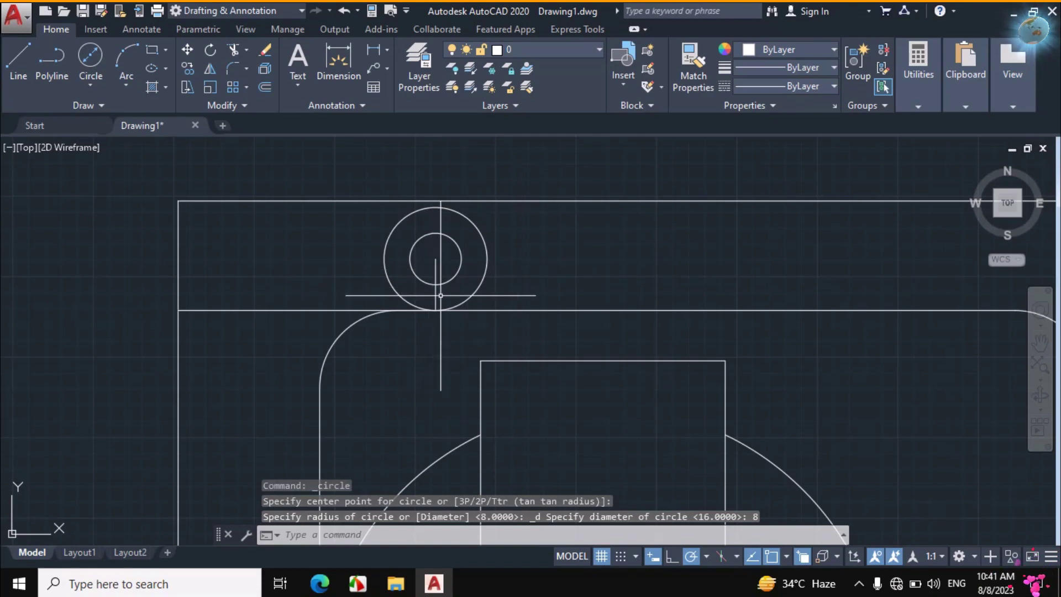
- Erase the short vertical construction line and compare with the reference PDF
{"action": "left_click", "coordinate": [440, 294]}
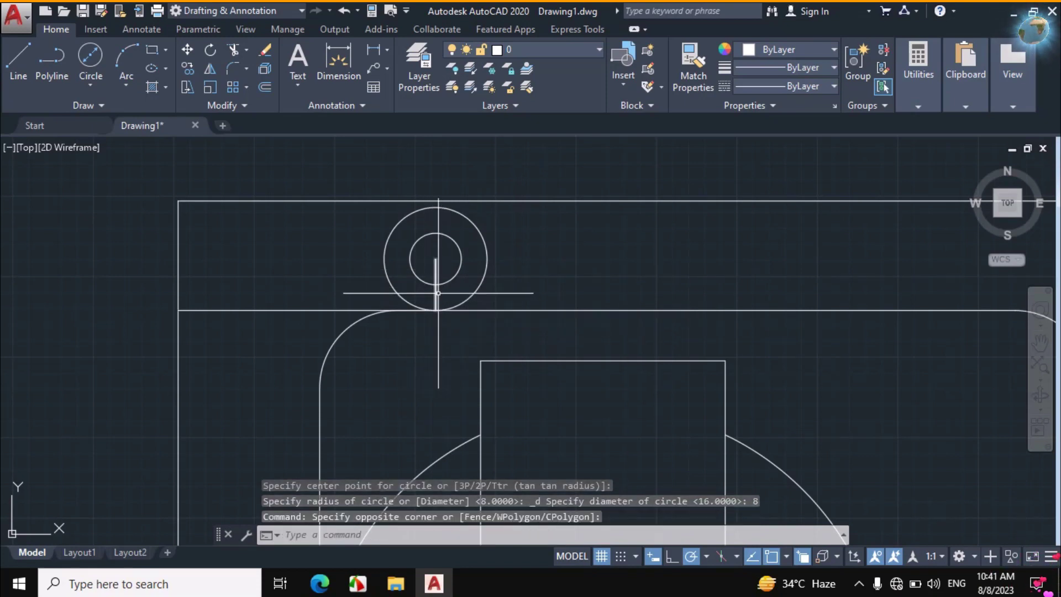
{"action": "left_click", "coordinate": [439, 293]}
{"action": "left_click", "coordinate": [432, 298]}
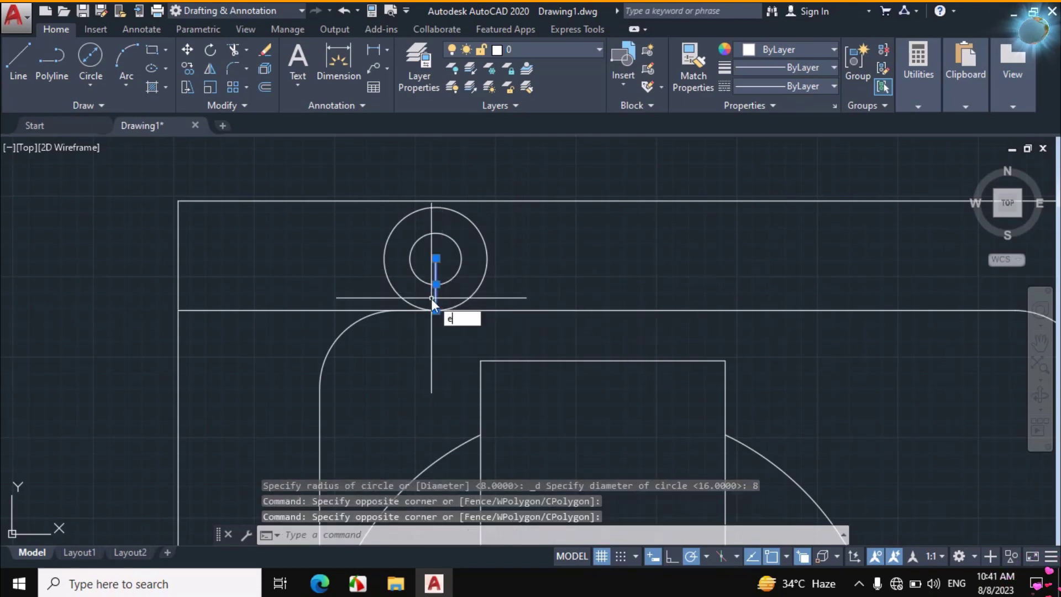
{"action": "key", "text": "Return"}
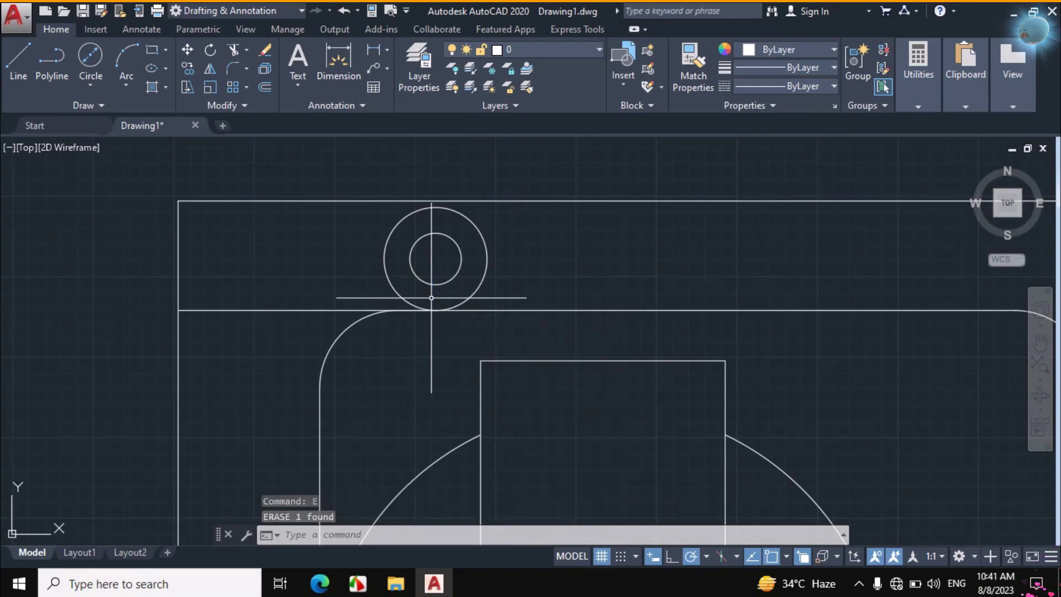
{"action": "left_click", "coordinate": [320, 586]}
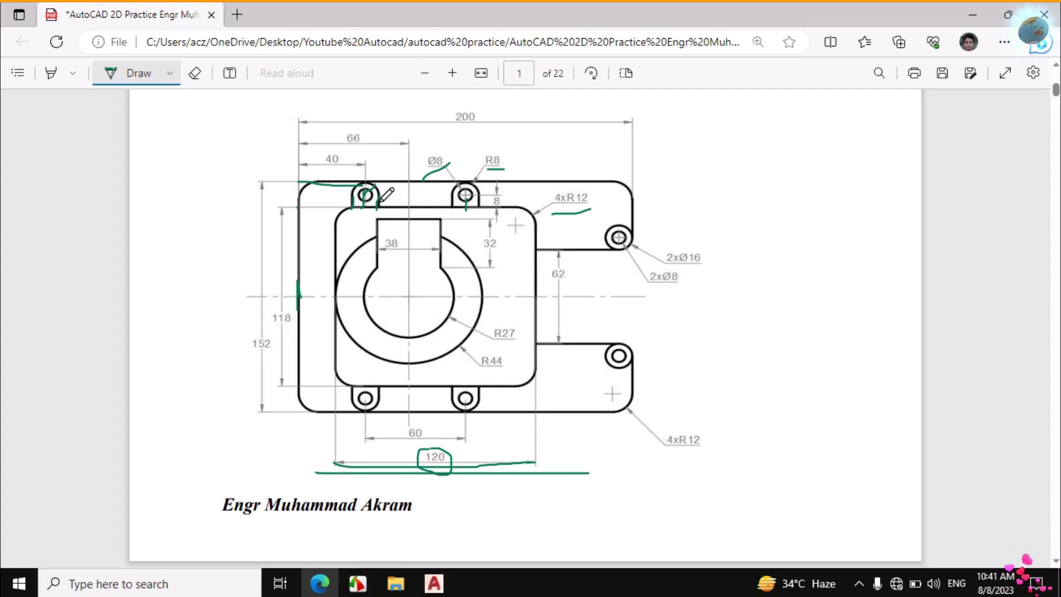
{"action": "left_click", "coordinate": [434, 584]}
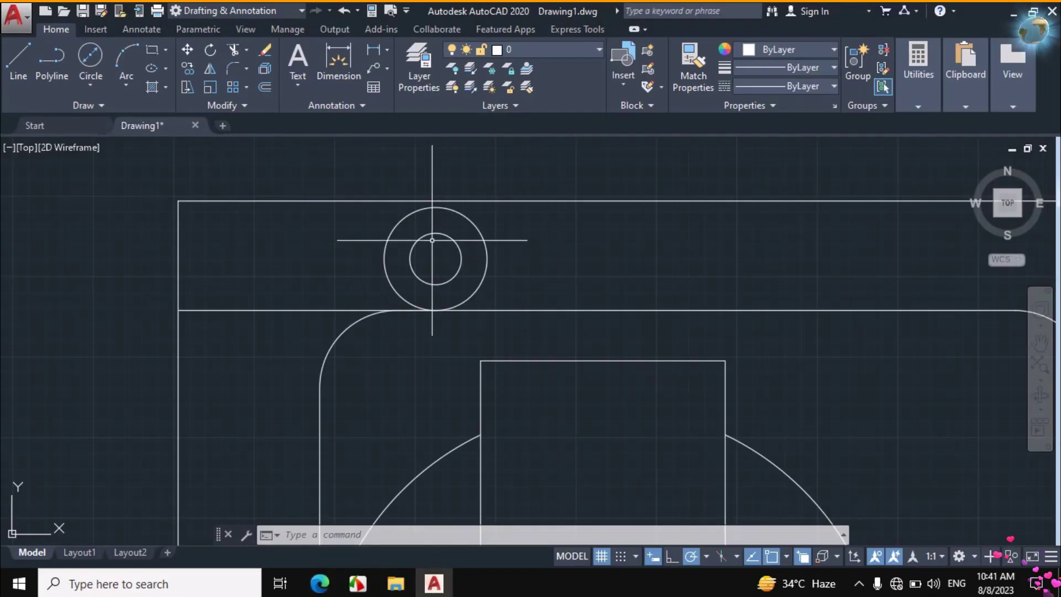
- Draw the lug's left and right side lines to the frame and trim its lower arcs
{"action": "left_click", "coordinate": [384, 259]}
{"action": "left_click", "coordinate": [384, 311]}
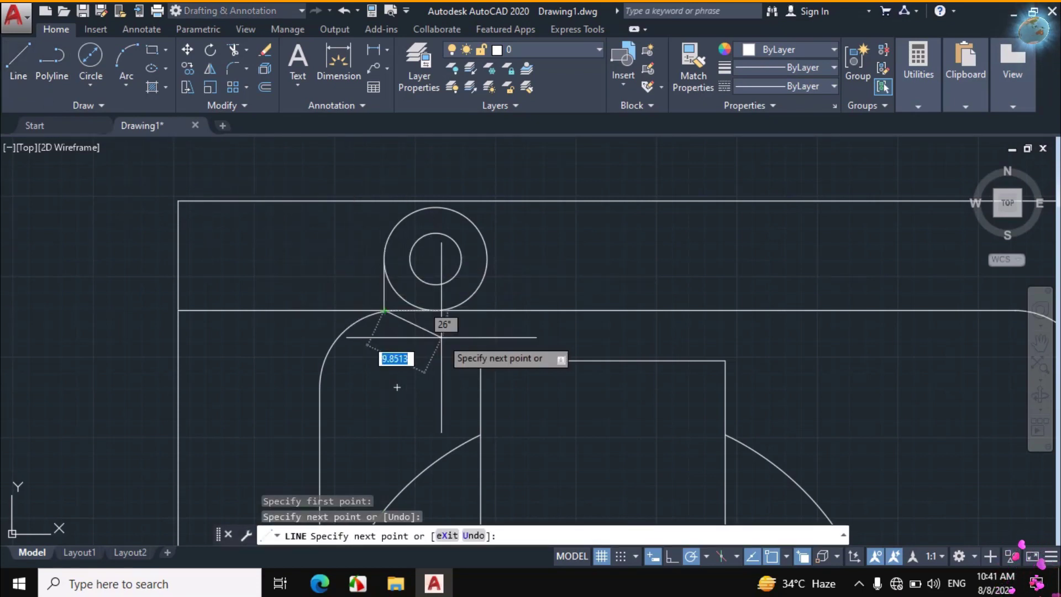
{"action": "key", "text": "Escape"}
{"action": "key", "text": "Return"}
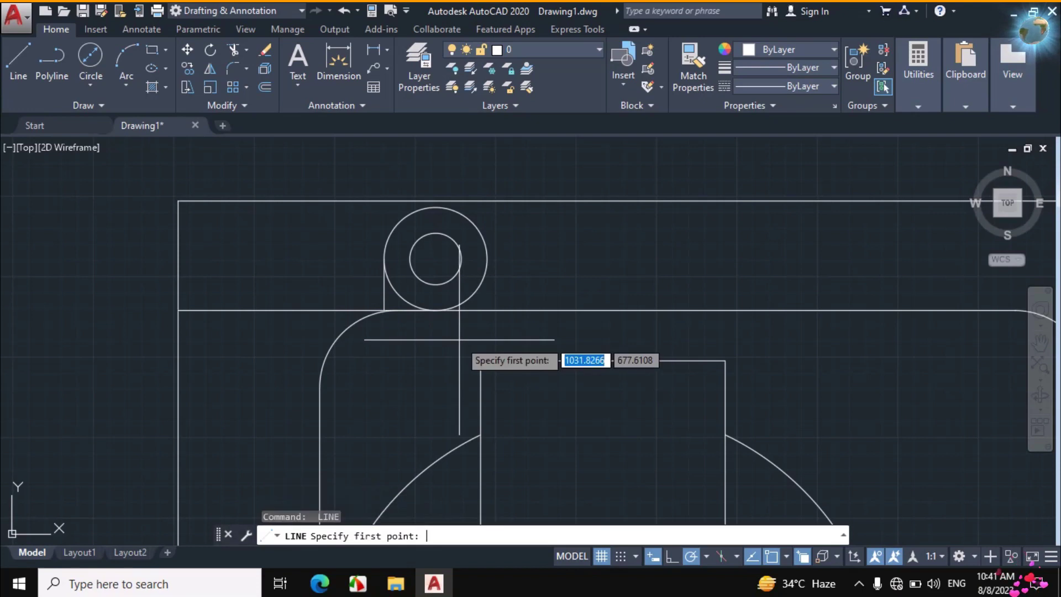
{"action": "left_click", "coordinate": [487, 258]}
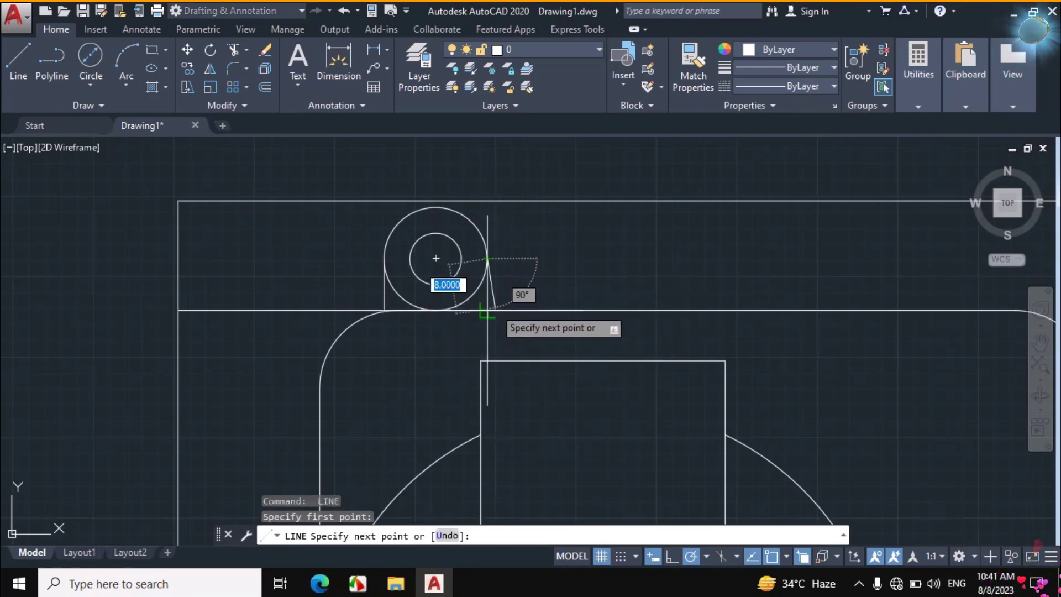
{"action": "key", "text": "Return"}
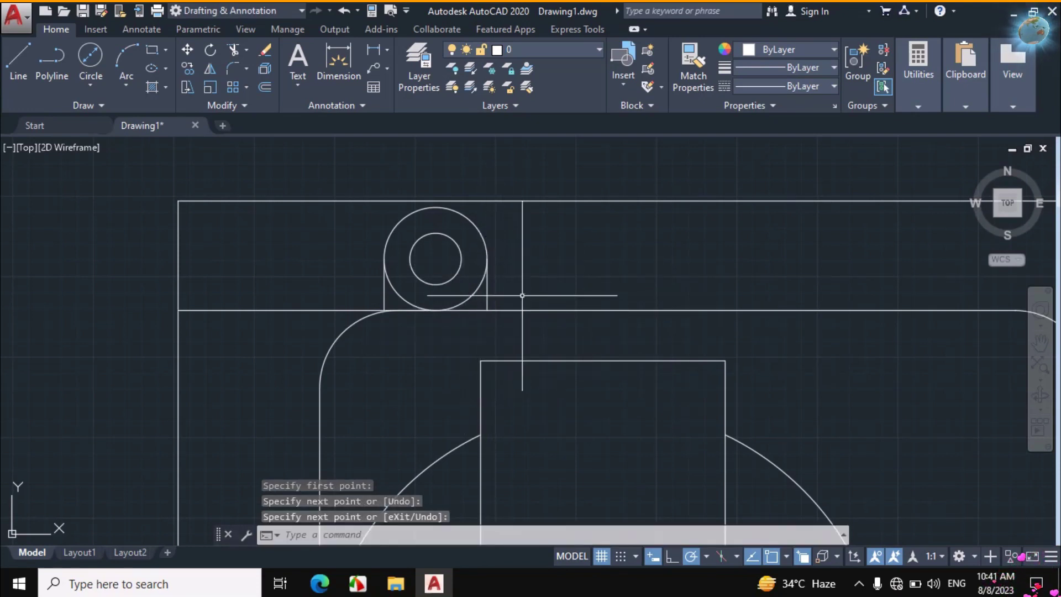
{"action": "type", "text": "tr"}
{"action": "key", "text": "Return"}
{"action": "key", "text": "Return"}
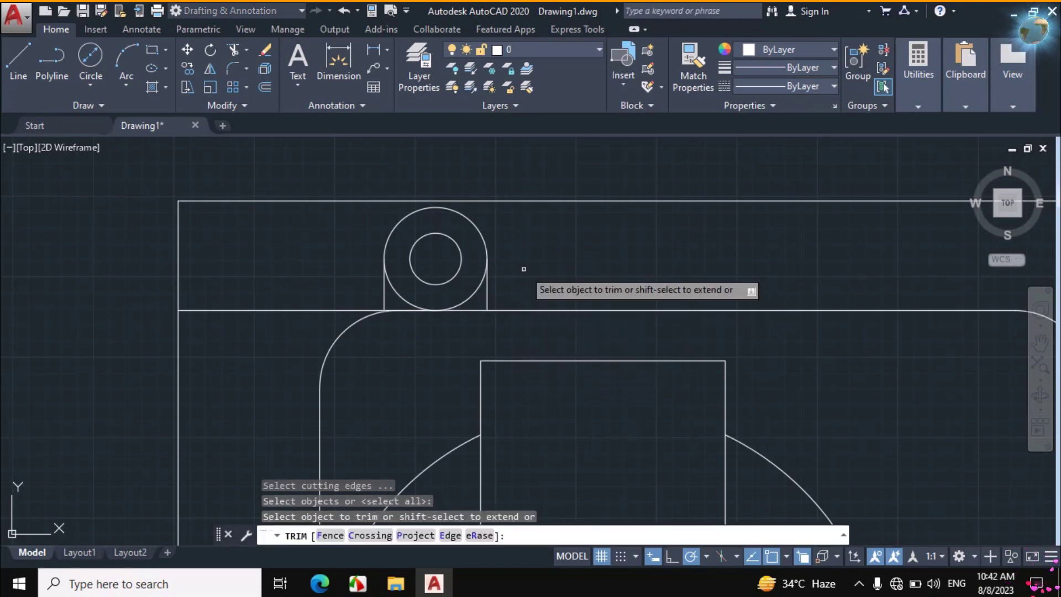
{"action": "left_click", "coordinate": [475, 291]}
{"action": "left_click", "coordinate": [407, 294]}
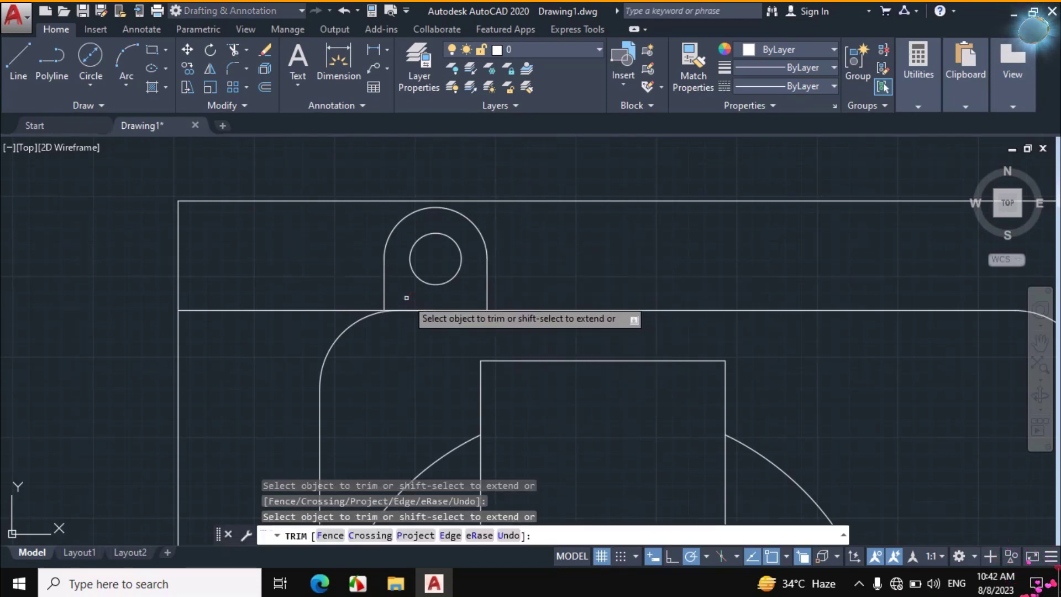
{"action": "key", "text": "Escape"}
- Erase the stray horizontal line and ink the top-hole spacing and 60 dimension on the PDF
{"action": "left_click", "coordinate": [321, 277]}
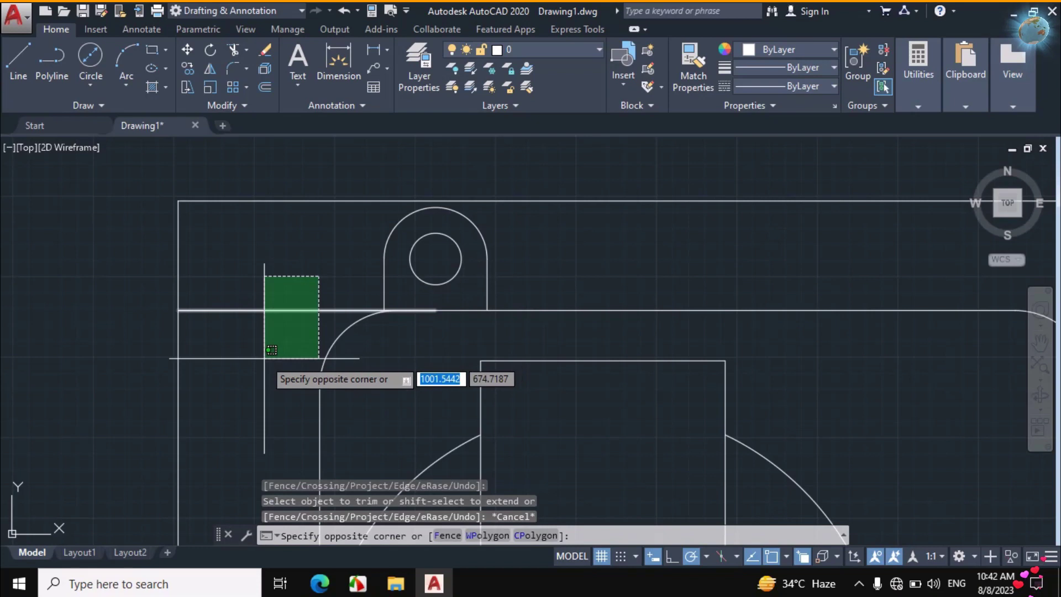
{"action": "left_click", "coordinate": [263, 359]}
{"action": "type", "text": "e"}
{"action": "key", "text": "Return"}
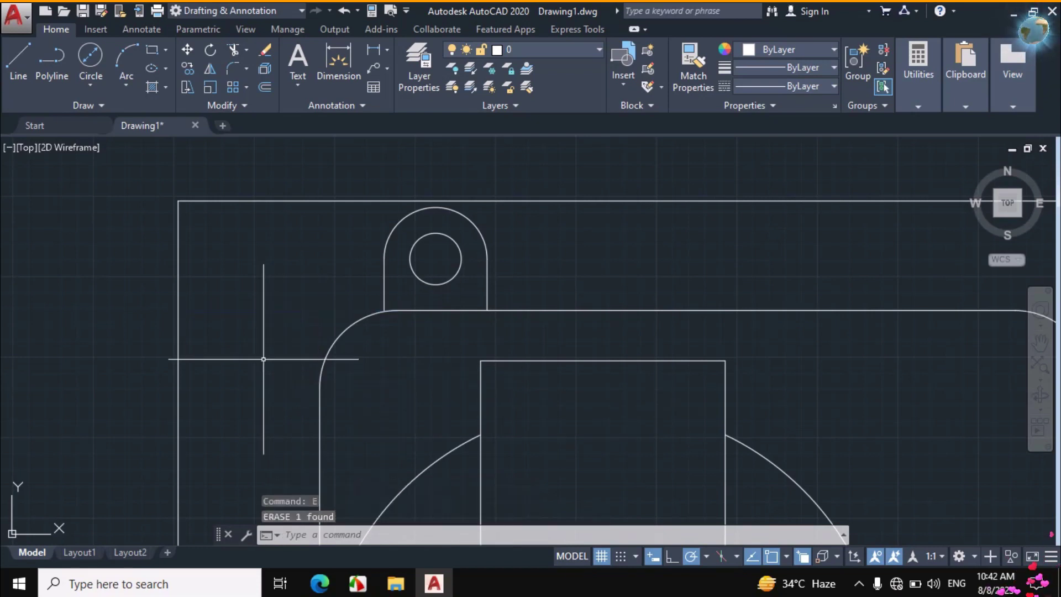
{"action": "scroll", "coordinate": [264, 359], "scroll_direction": "down", "scroll_amount": 5}
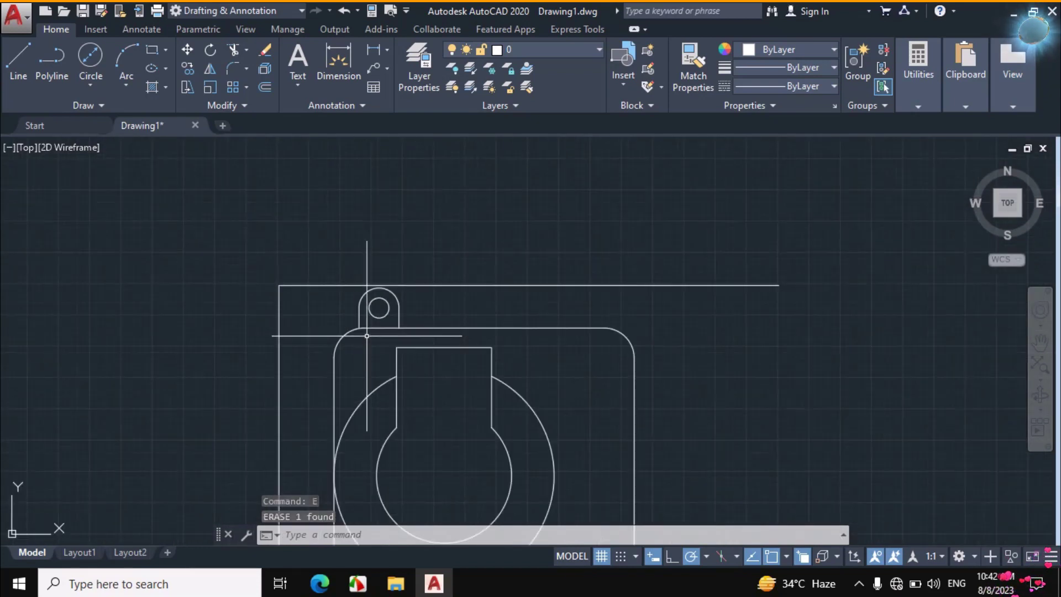
{"action": "key", "text": "alt+Tab"}
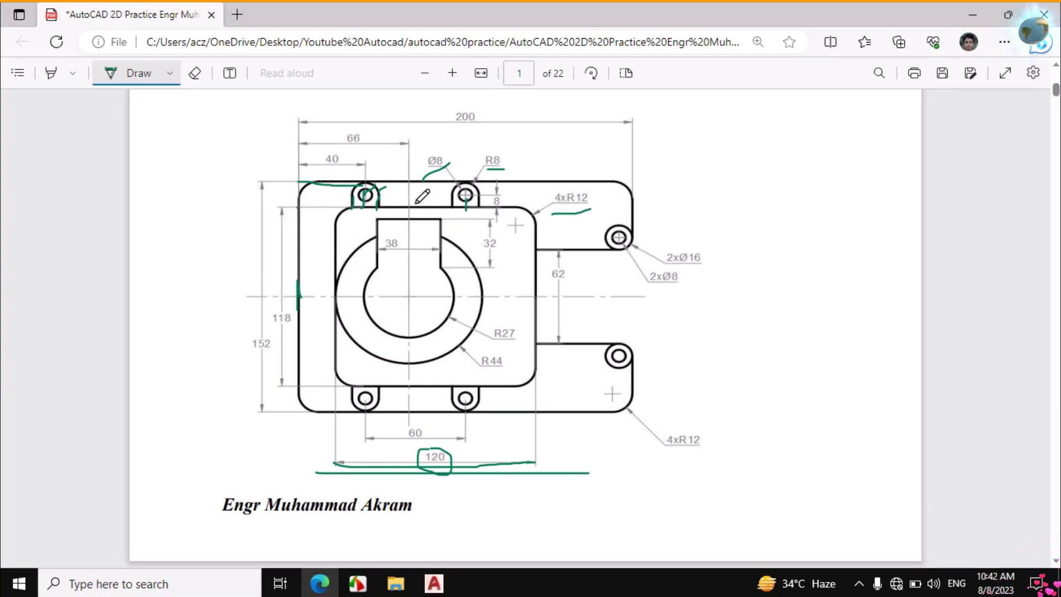
{"action": "left_click_drag", "start_coordinate": [388, 197], "coordinate": [459, 197]}
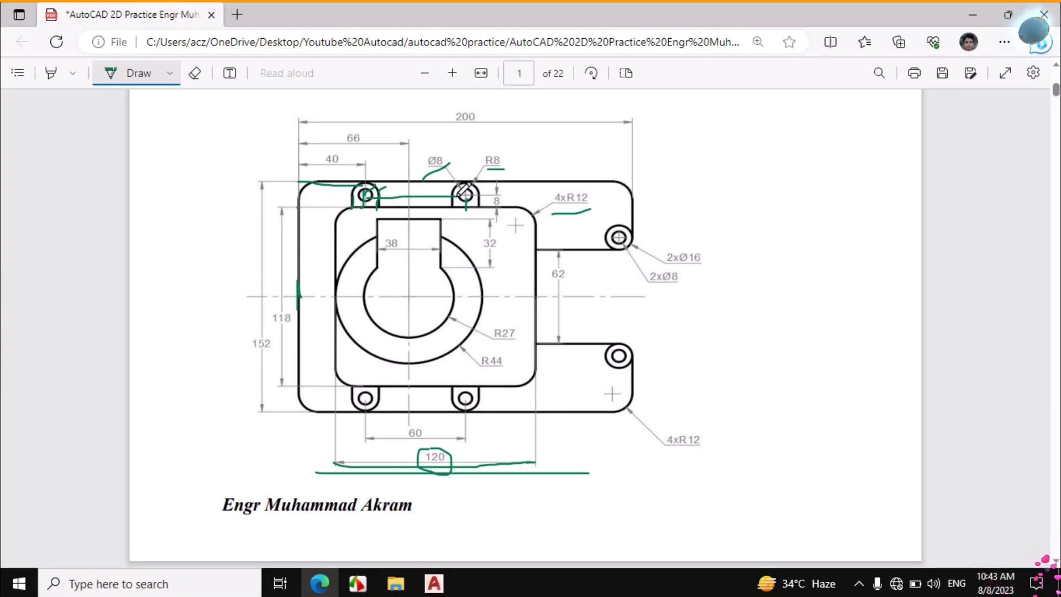
{"action": "left_click_drag", "start_coordinate": [364, 440], "coordinate": [461, 442]}
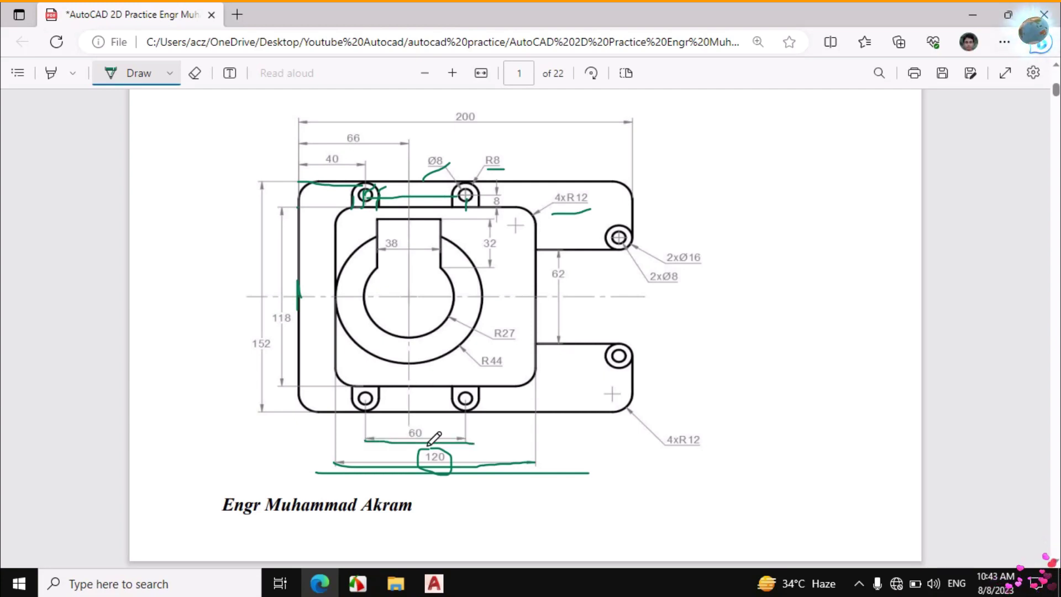
{"action": "left_click", "coordinate": [434, 583]}
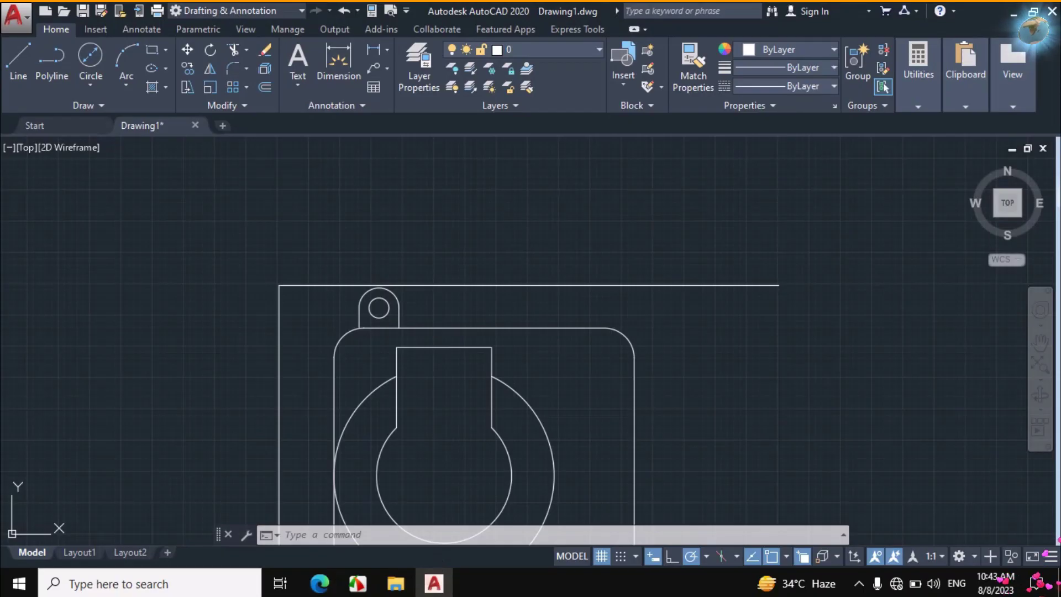
- Copy the top-left lug and hole 60 units right, using the hole centre as base point
{"action": "scroll", "coordinate": [408, 294], "scroll_direction": "up", "scroll_amount": 4}
{"action": "left_click", "coordinate": [403, 288]}
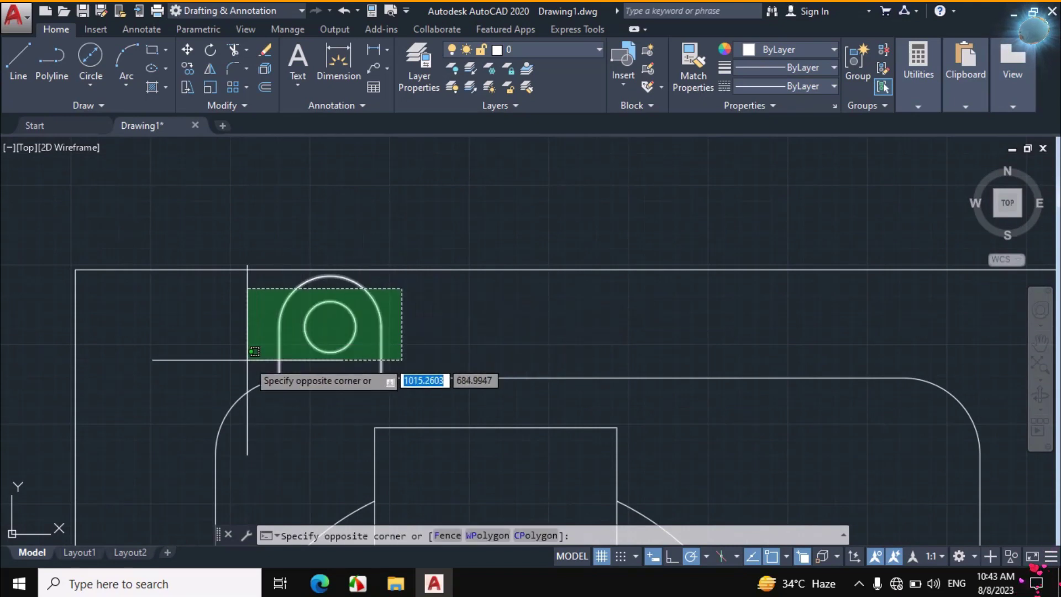
{"action": "left_click", "coordinate": [243, 362]}
{"action": "type", "text": "co"}
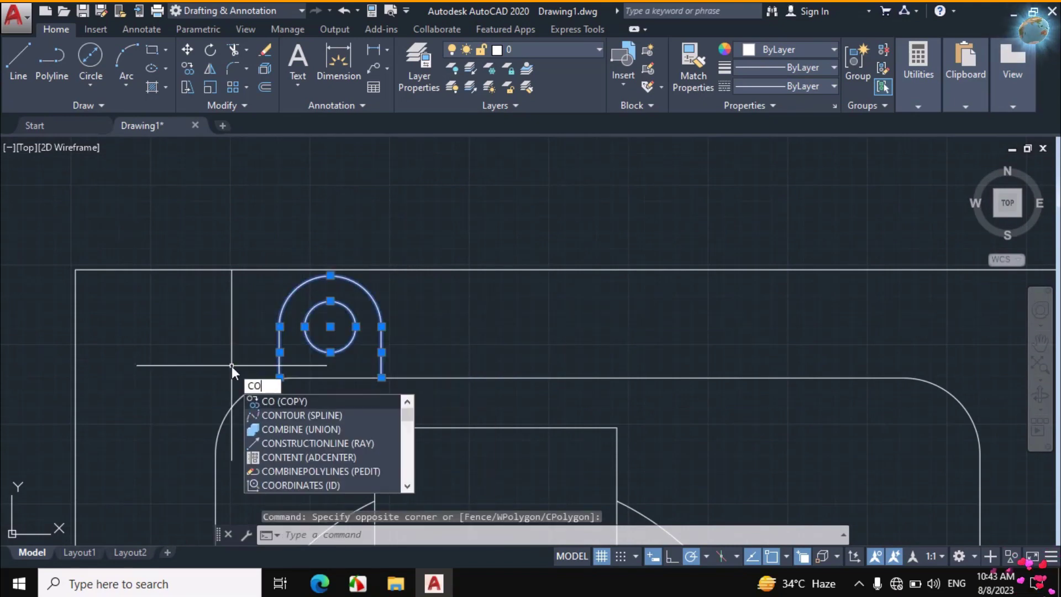
{"action": "key", "text": "Return"}
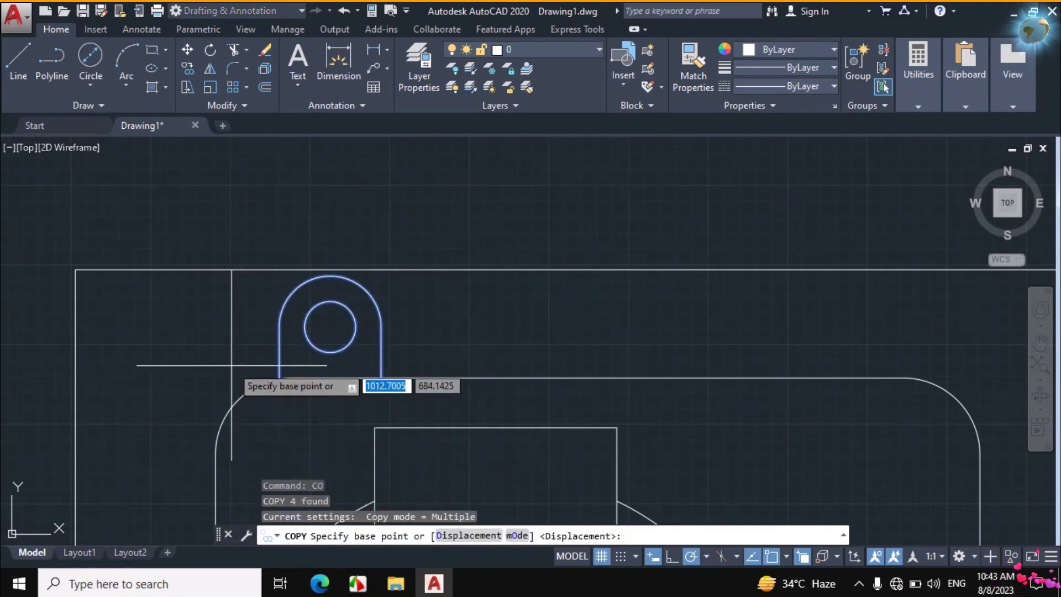
{"action": "left_click", "coordinate": [330, 326]}
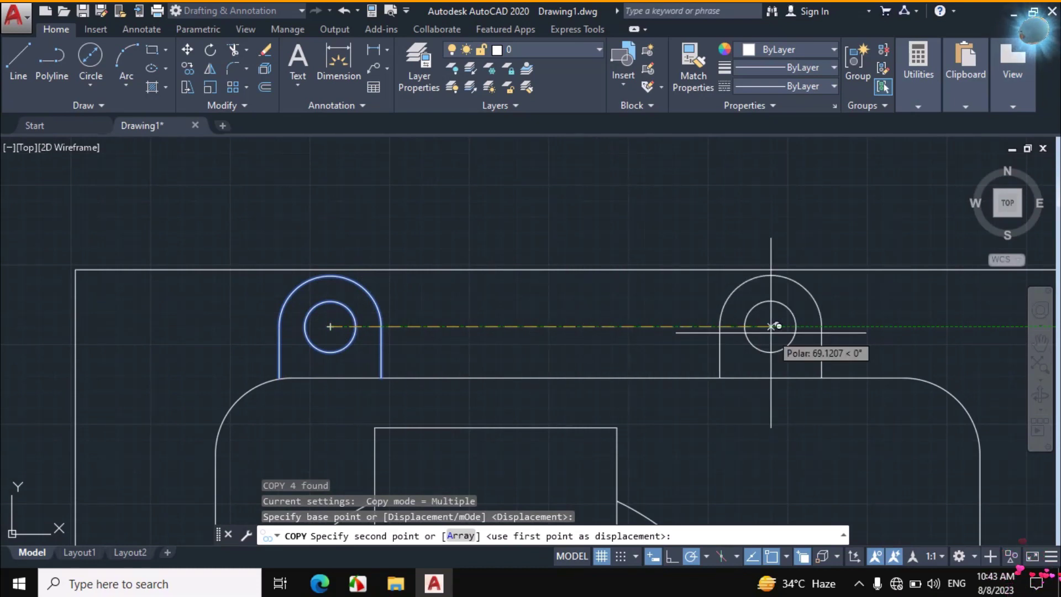
{"action": "type", "text": "60"}
{"action": "key", "text": "Return"}
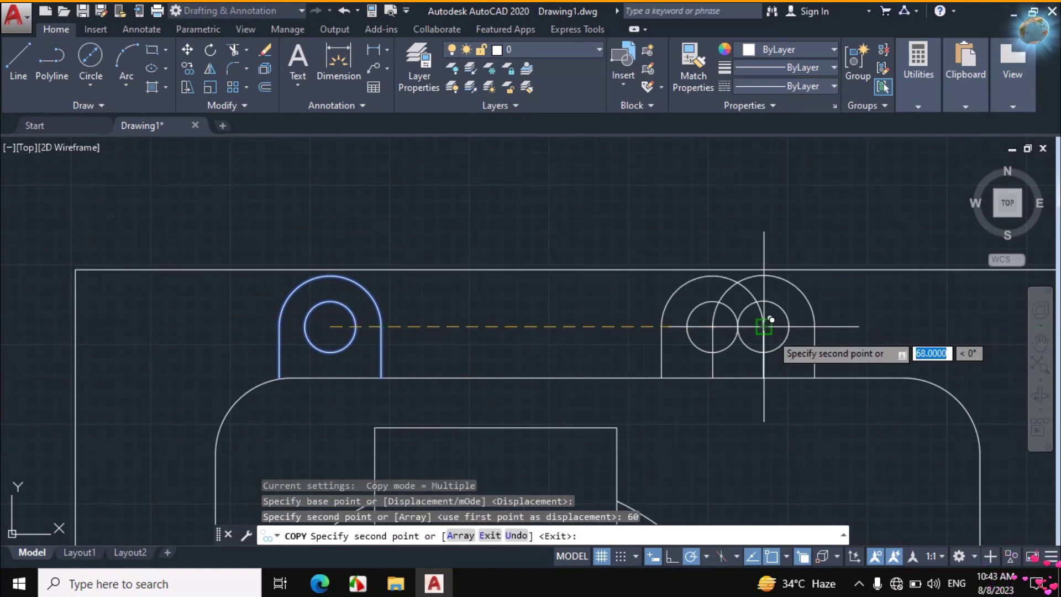
{"action": "key", "text": "Escape"}
- Mark the two bottom bolt lugs and the horizontal centreline on the reference PDF
{"action": "scroll", "coordinate": [580, 191], "scroll_direction": "up", "scroll_amount": 2}
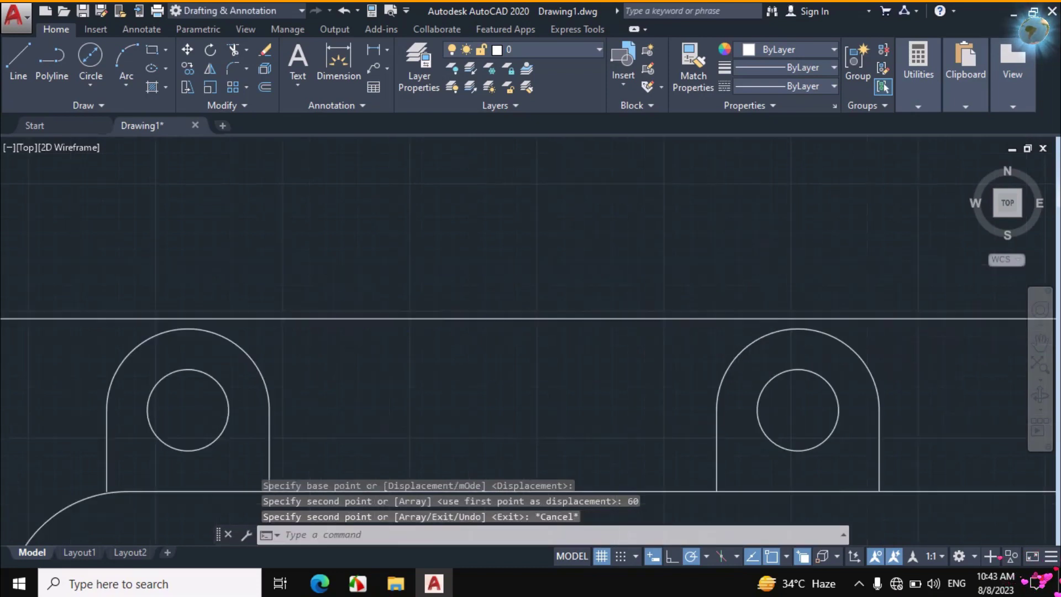
{"action": "scroll", "coordinate": [569, 187], "scroll_direction": "down", "scroll_amount": 4}
{"action": "scroll", "coordinate": [568, 187], "scroll_direction": "down", "scroll_amount": 3}
{"action": "scroll", "coordinate": [575, 204], "scroll_direction": "up", "scroll_amount": 1}
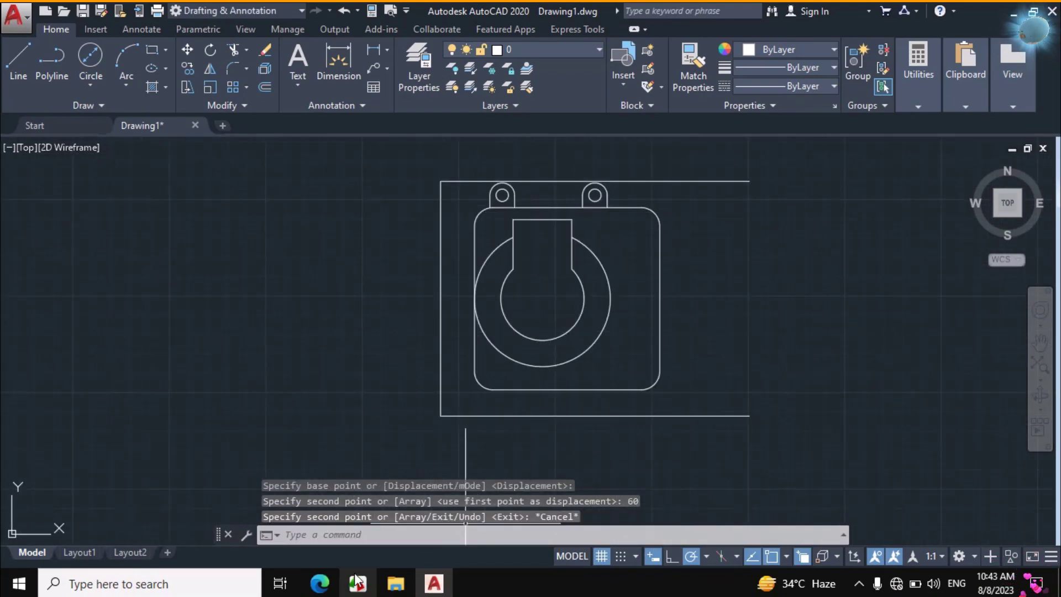
{"action": "left_click", "coordinate": [319, 583]}
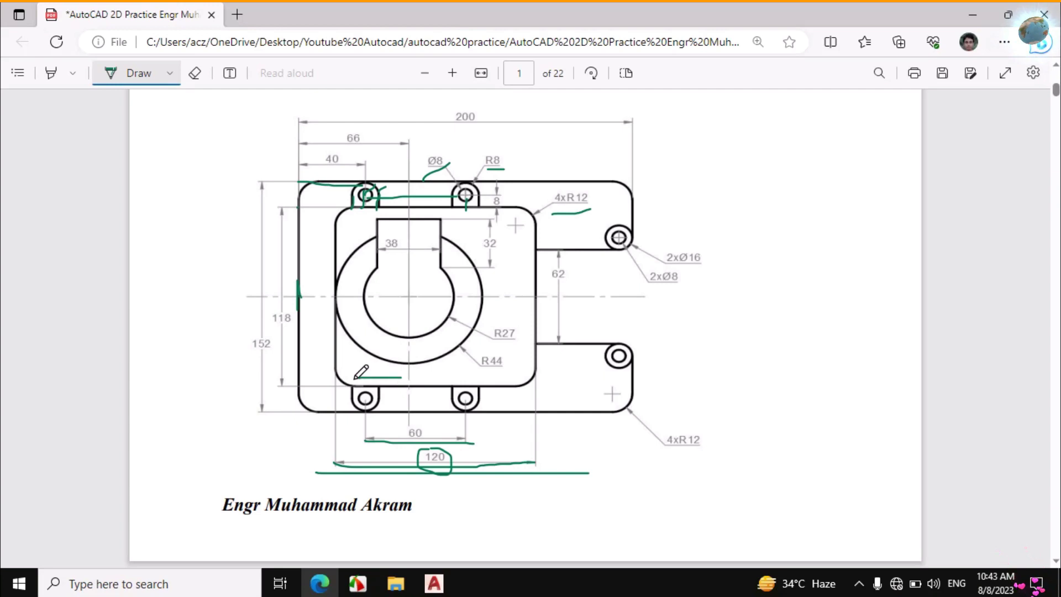
{"action": "mouse_move", "coordinate": [356, 378]}
{"action": "left_mouse_down"}
{"action": "mouse_move", "coordinate": [510, 424]}
{"action": "mouse_move", "coordinate": [383, 374]}
{"action": "left_mouse_up"}
{"action": "left_click_drag", "start_coordinate": [506, 297], "coordinate": [580, 297]}
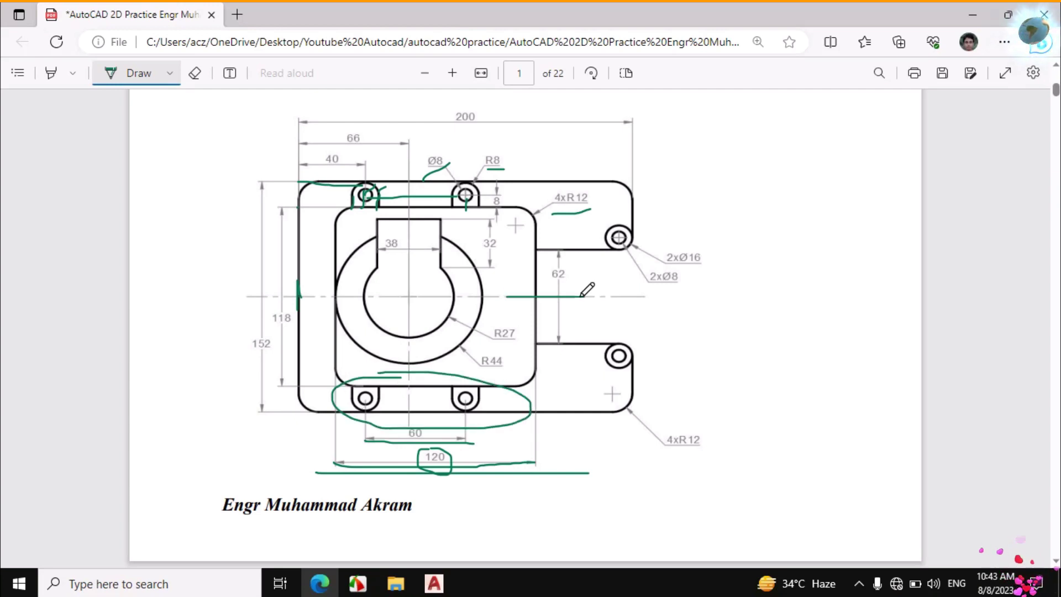
{"action": "left_click", "coordinate": [449, 572]}
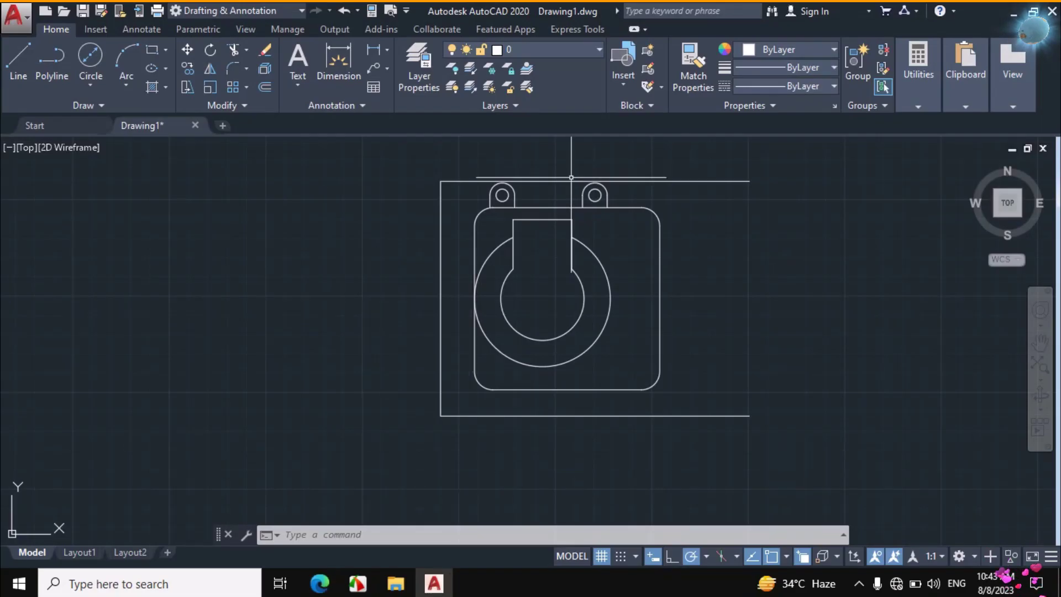
- Mirror both top lugs about the line between the frame's left and right midpoints, keeping originals
{"action": "left_click", "coordinate": [610, 185]}
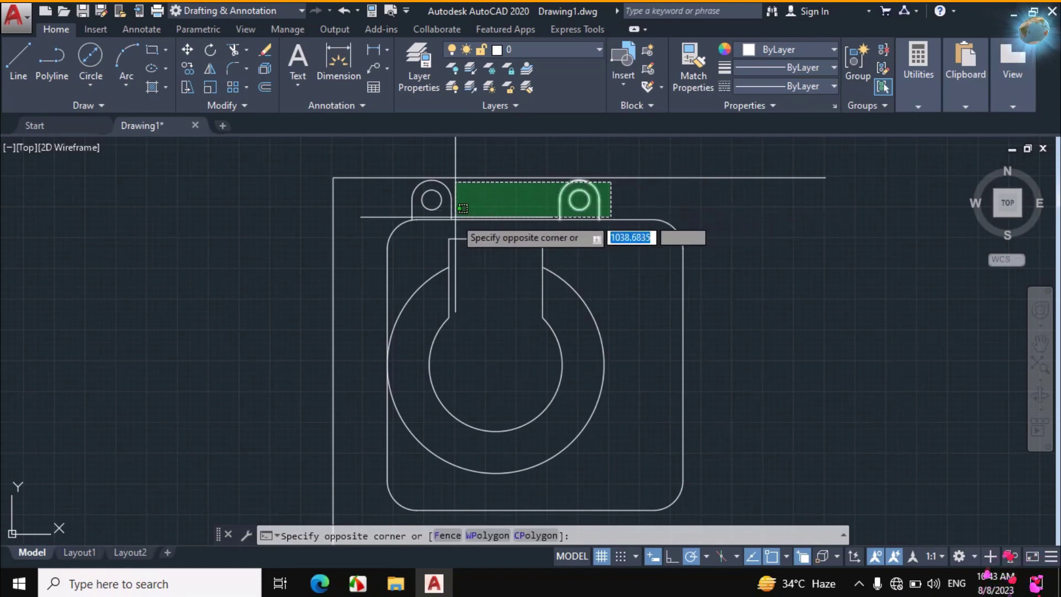
{"action": "left_click", "coordinate": [444, 221]}
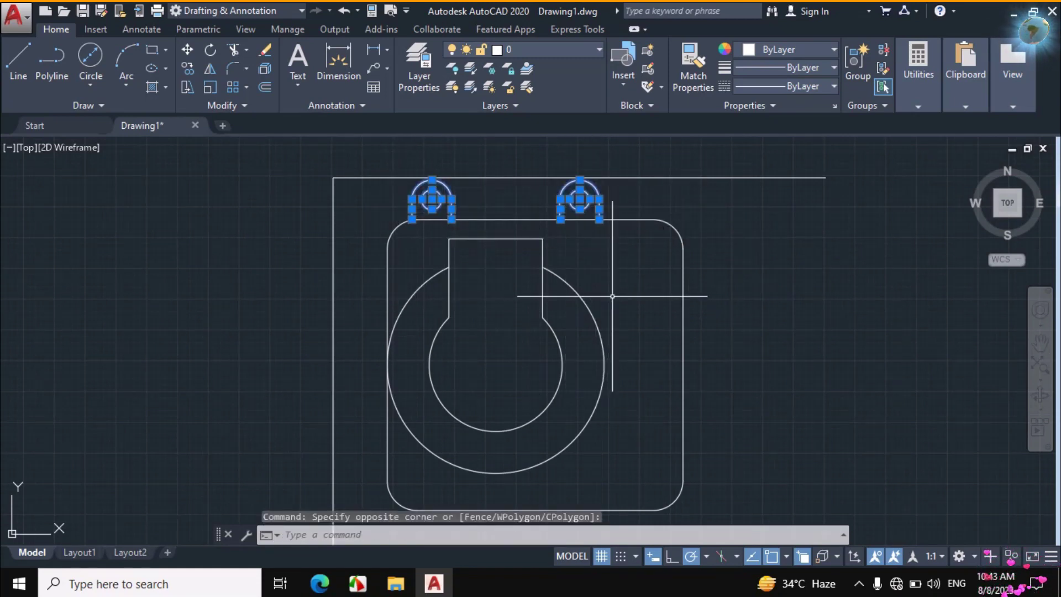
{"action": "type", "text": "mi"}
{"action": "key", "text": "Return"}
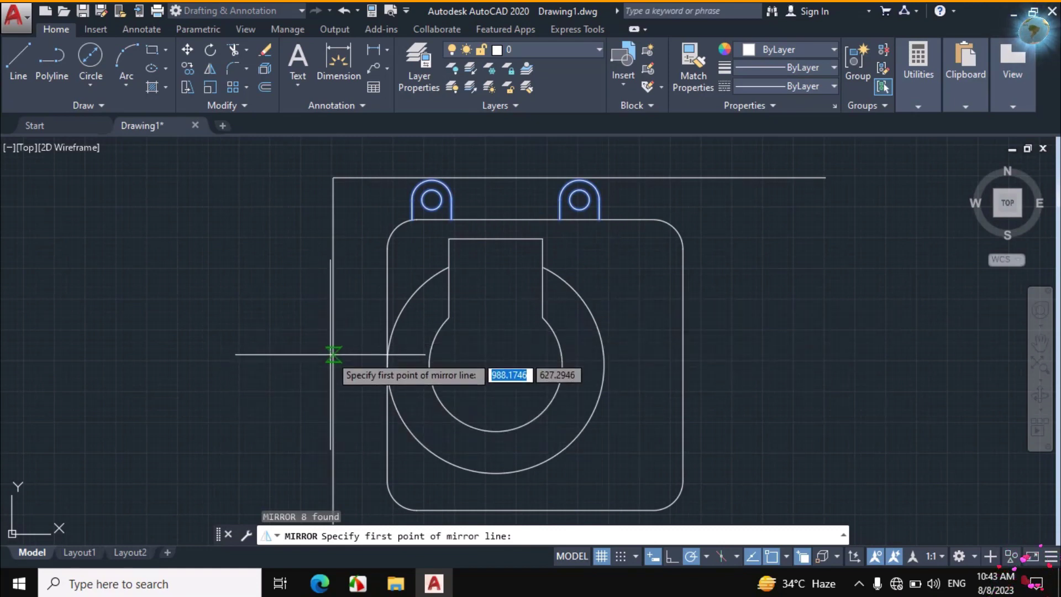
{"action": "scroll", "coordinate": [337, 369], "scroll_direction": "up", "scroll_amount": 1}
{"action": "scroll", "coordinate": [391, 325], "scroll_direction": "down", "scroll_amount": 3}
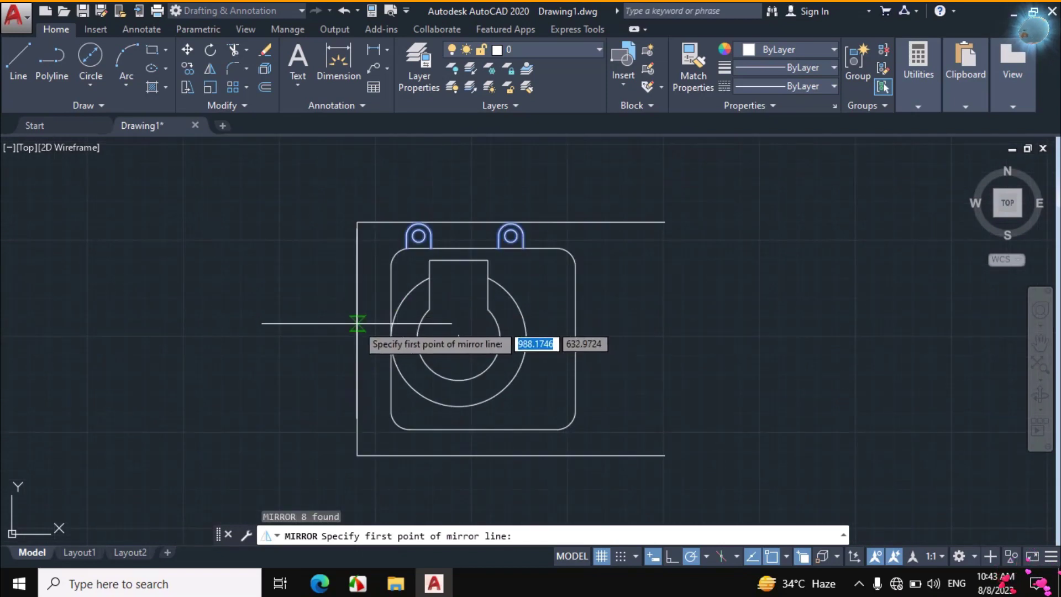
{"action": "left_click", "coordinate": [358, 339]}
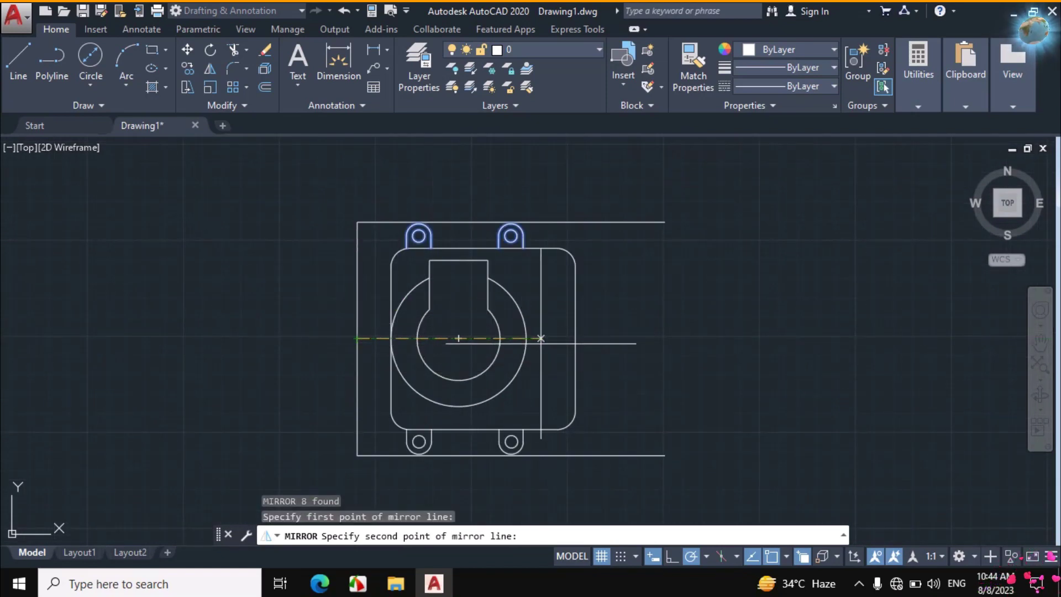
{"action": "left_click", "coordinate": [575, 338]}
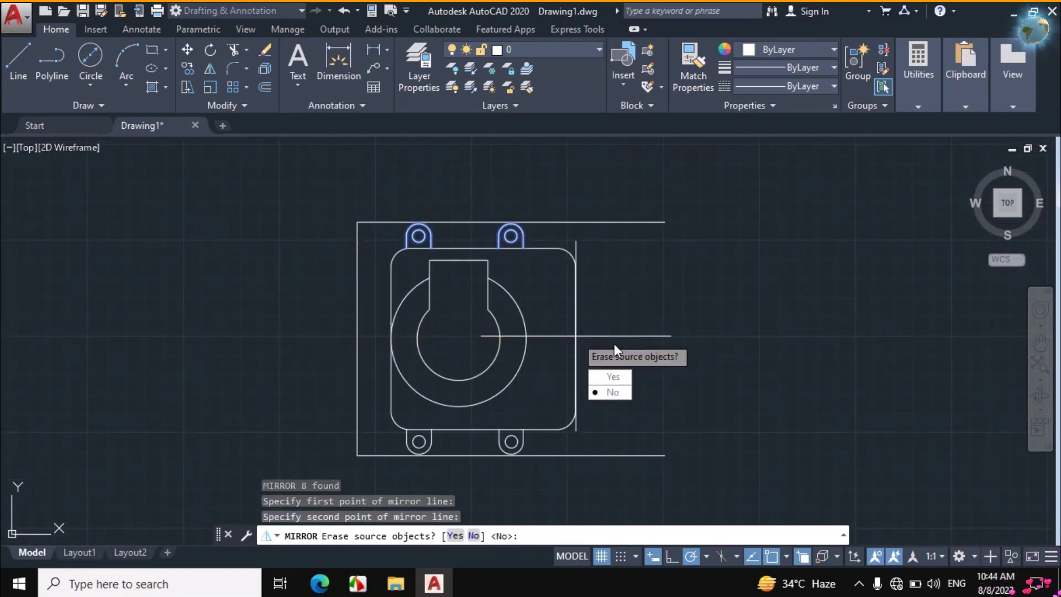
{"action": "left_click", "coordinate": [611, 394]}
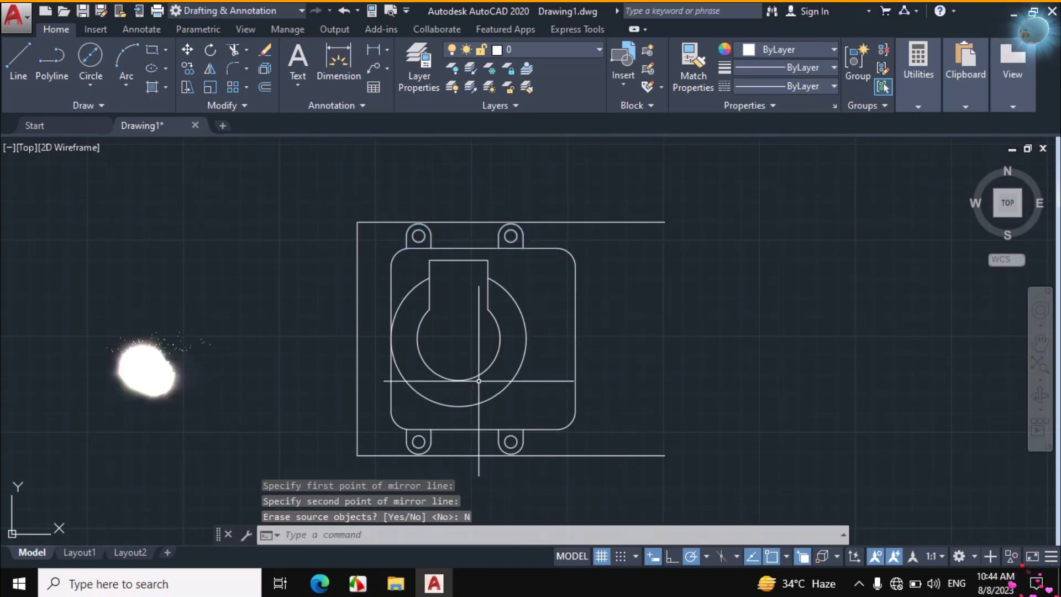
- Ink the 62 spacing, the upper arm's lower edge and its right end on the PDF
{"action": "key", "text": "alt+Tab"}
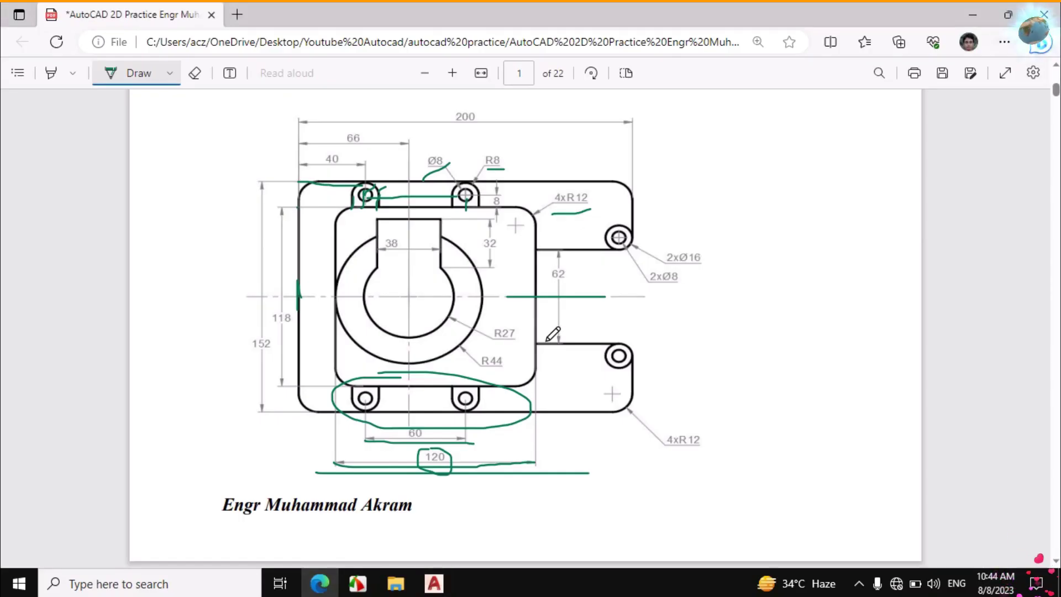
{"action": "left_click_drag", "start_coordinate": [543, 319], "coordinate": [542, 260]}
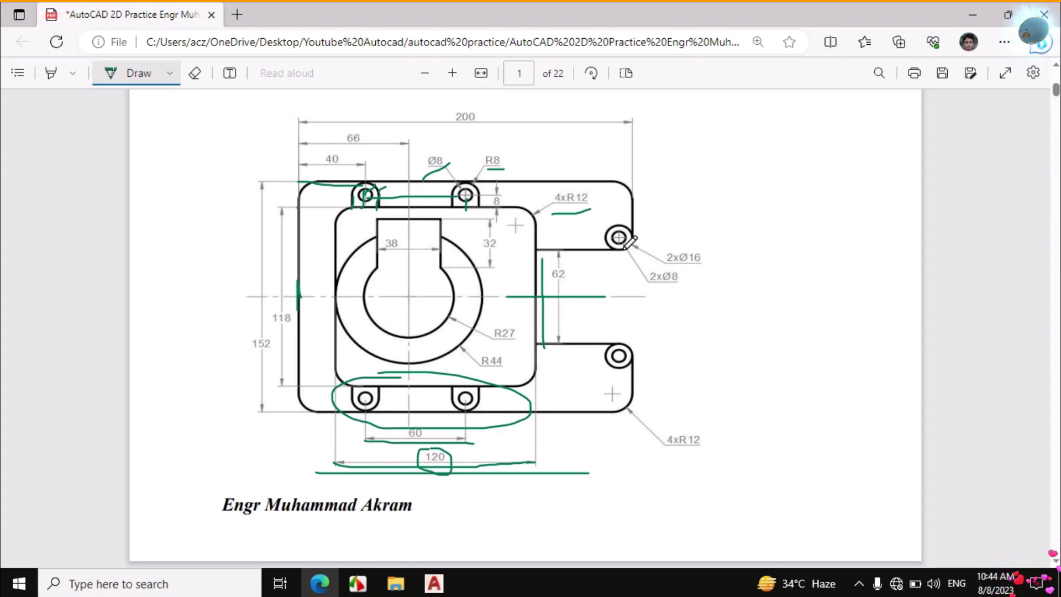
{"action": "left_click_drag", "start_coordinate": [504, 254], "coordinate": [648, 252]}
{"action": "left_click_drag", "start_coordinate": [630, 196], "coordinate": [630, 277]}
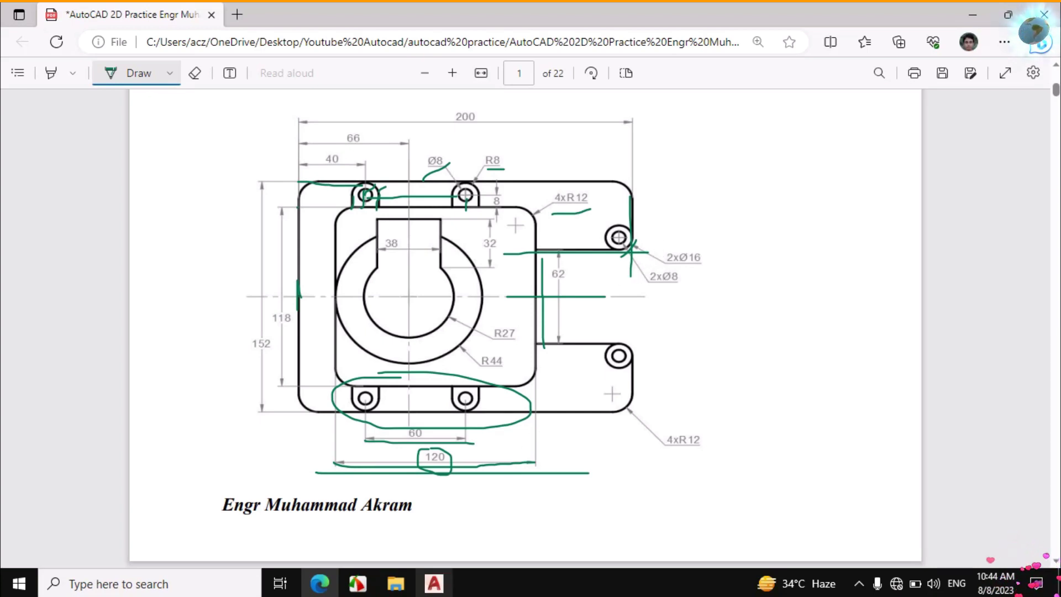
{"action": "left_click", "coordinate": [434, 583]}
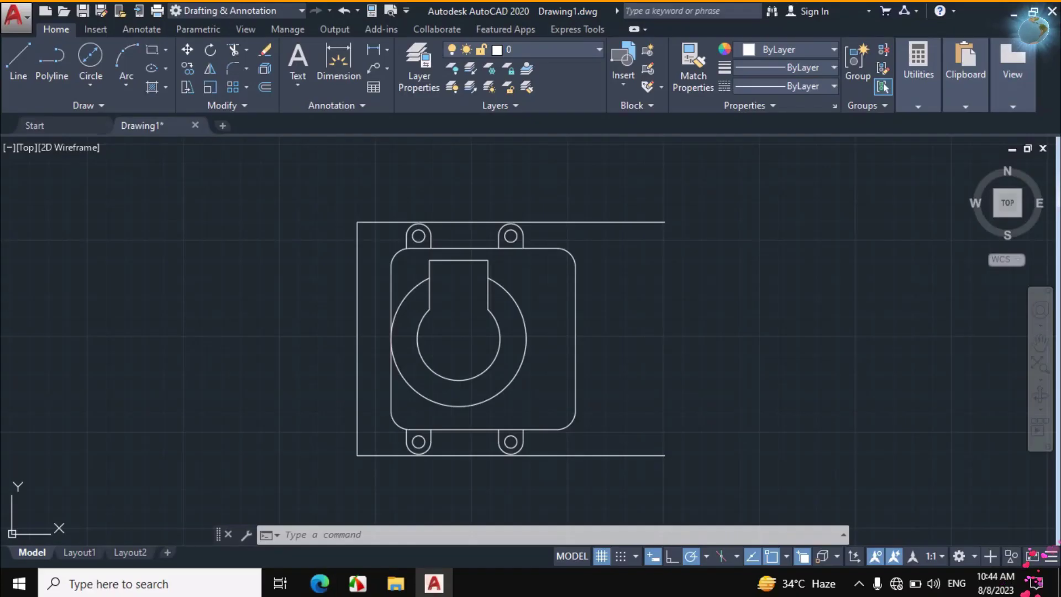
- Draw the upper arm's lower edge, starting it at a 6-unit offset
{"action": "left_click", "coordinate": [17, 61]}
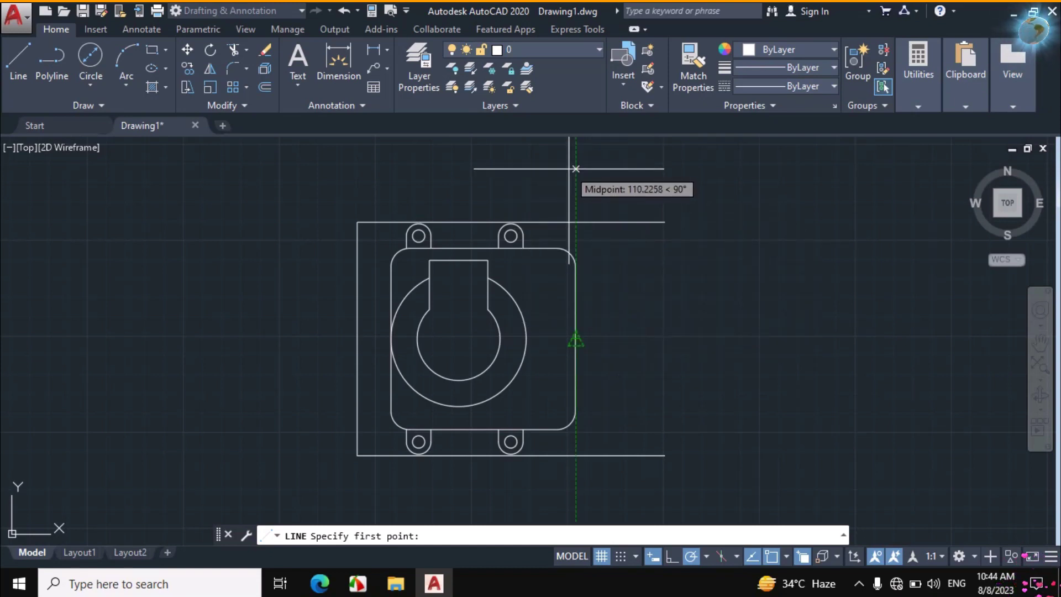
{"action": "type", "text": "62/2"}
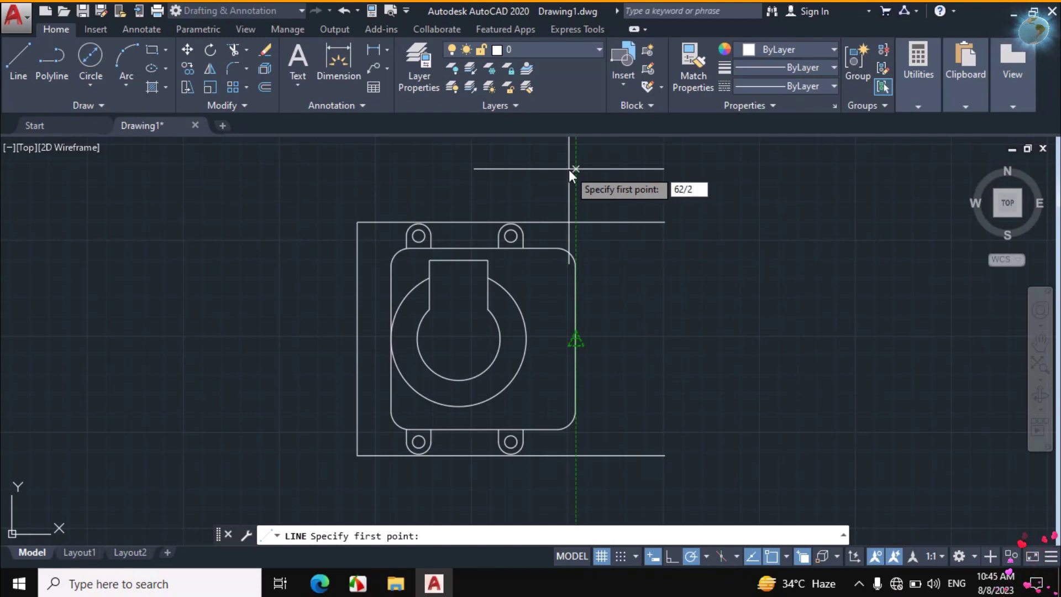
{"action": "key", "text": "Return"}
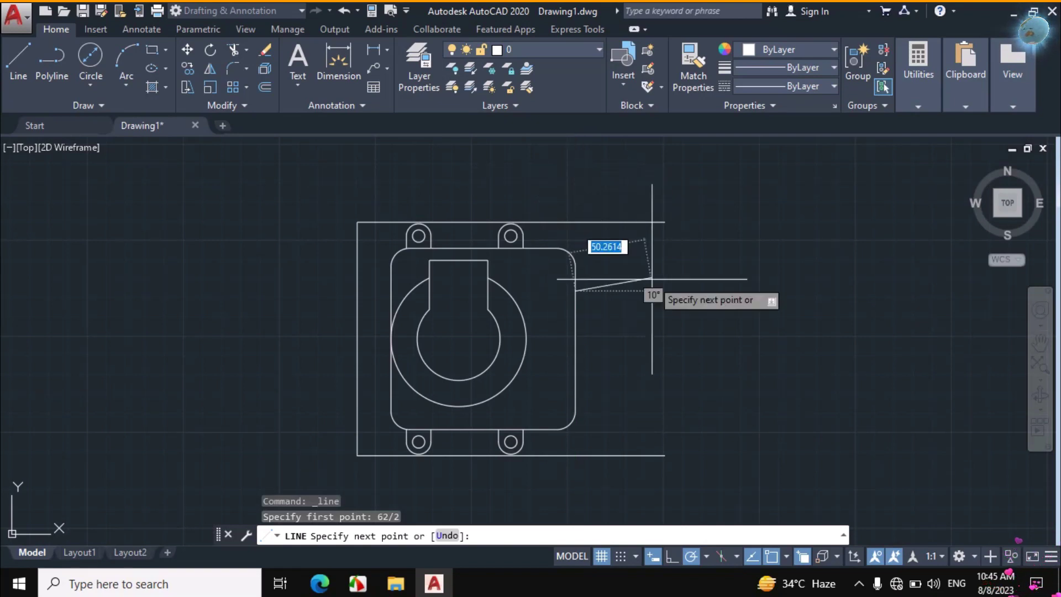
{"action": "left_click", "coordinate": [746, 291]}
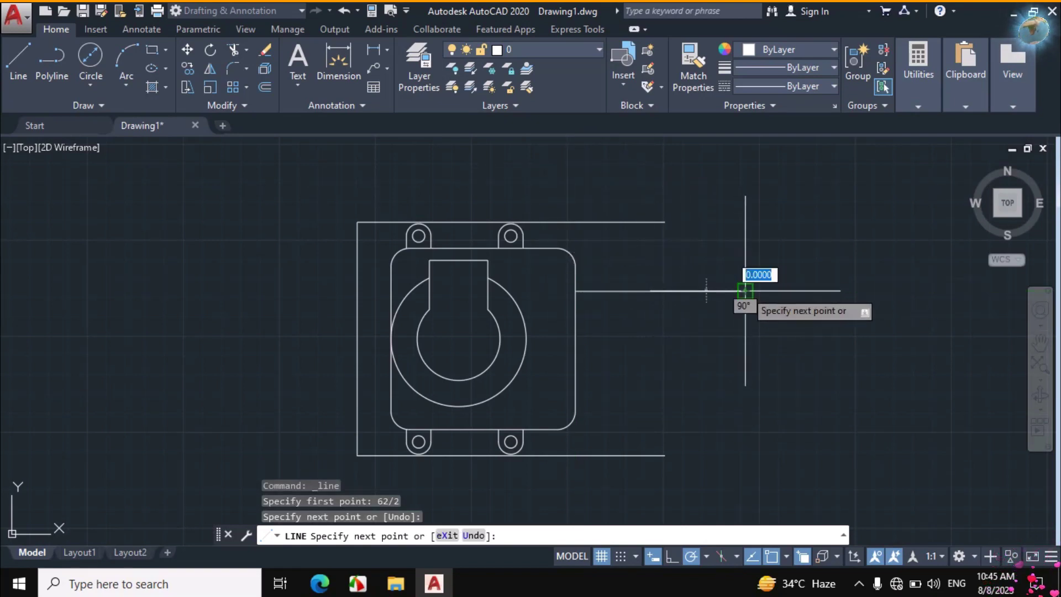
{"action": "key", "text": "Escape"}
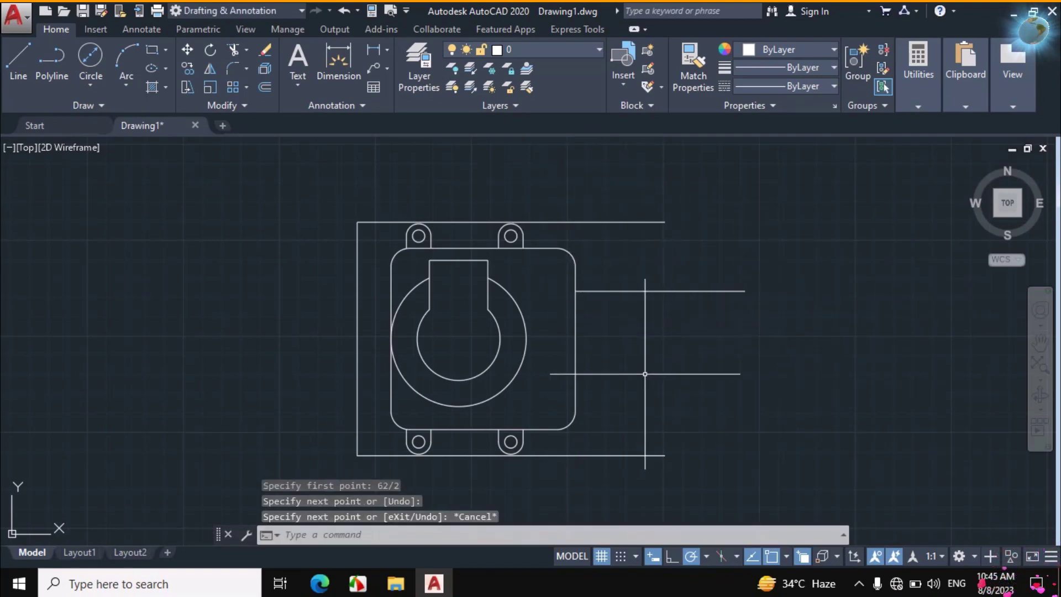
- Draw the arm's vertical end edge and trim the overhanging line ends
{"action": "left_click", "coordinate": [18, 60]}
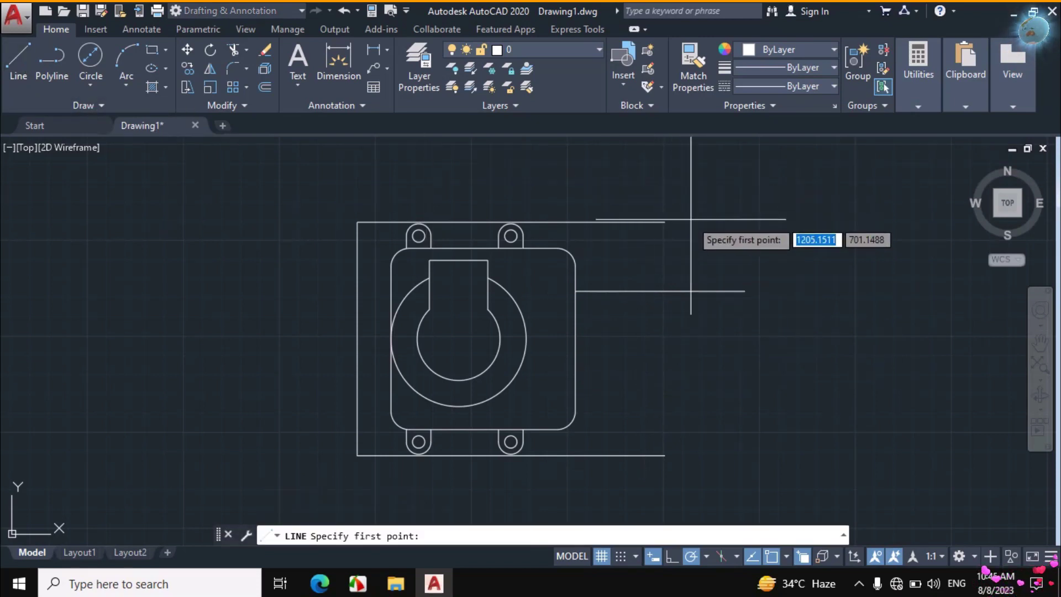
{"action": "left_click", "coordinate": [665, 222]}
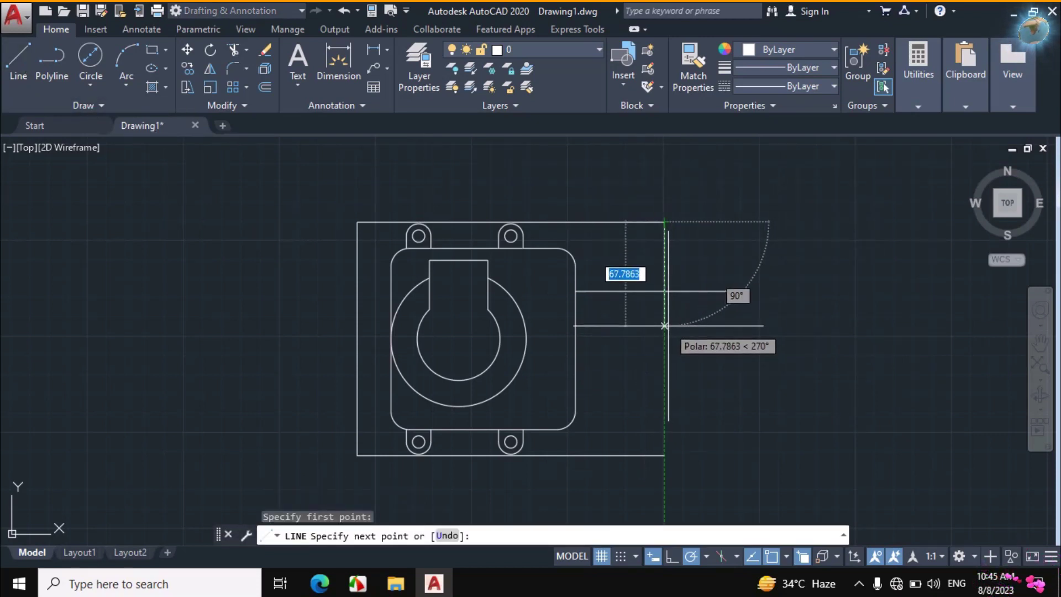
{"action": "left_click", "coordinate": [664, 326]}
{"action": "key", "text": "Escape"}
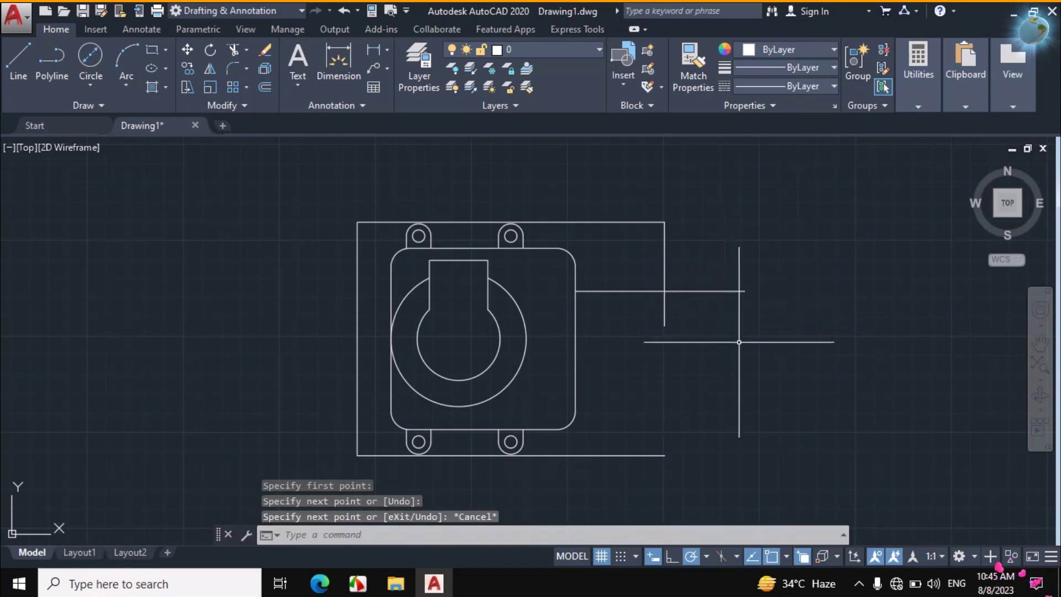
{"action": "type", "text": "tr"}
{"action": "key", "text": "Return"}
{"action": "left_click", "coordinate": [718, 267]}
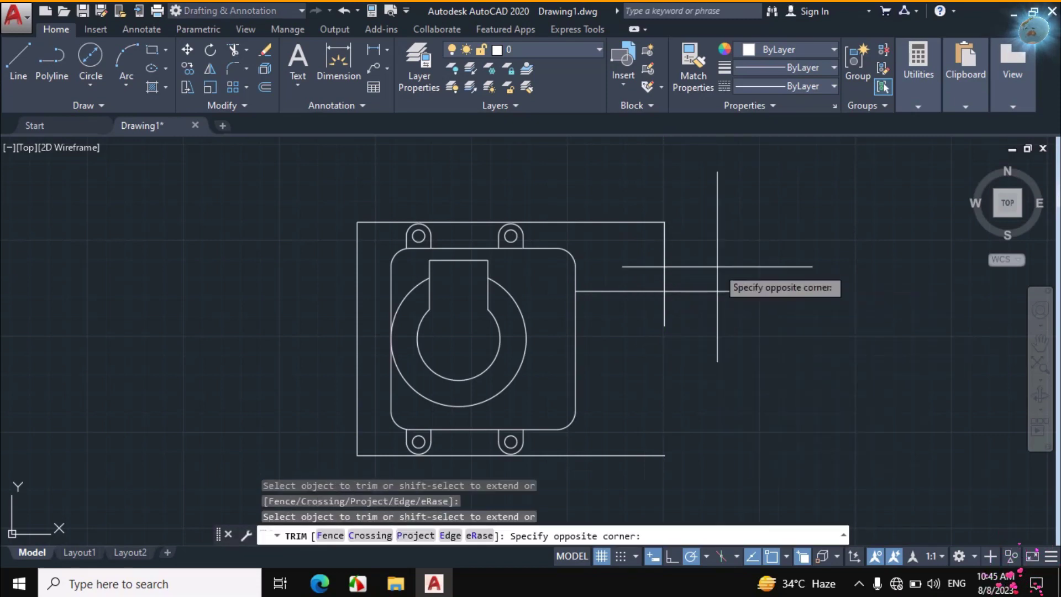
{"action": "left_click", "coordinate": [656, 324]}
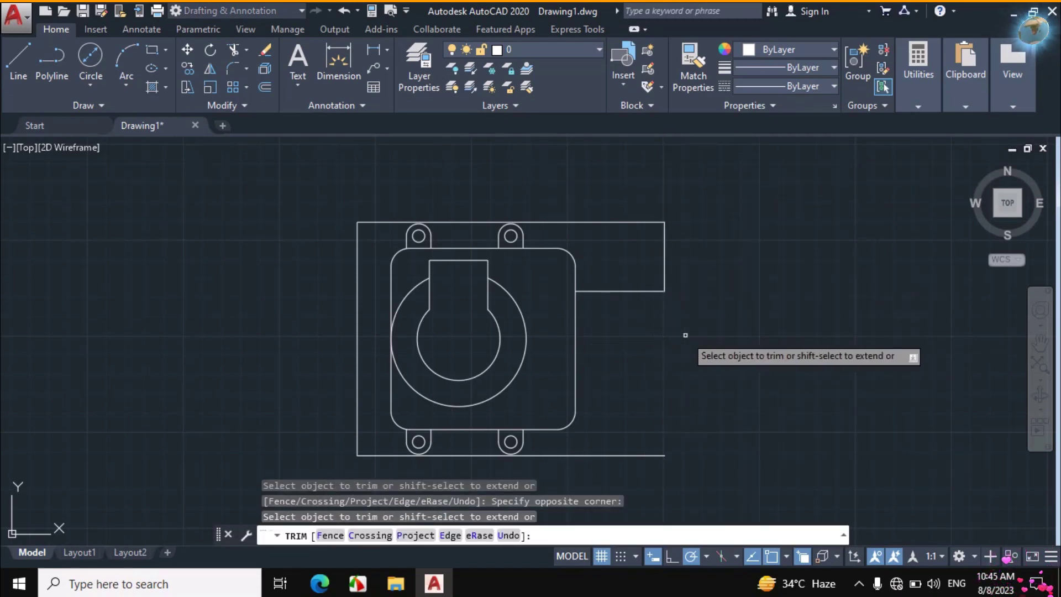
{"action": "key", "text": "Escape"}
- Erase old ink on the reference PDF and underline the 2xØ16 and 2xØ8 callouts in green
{"action": "left_click", "coordinate": [319, 583]}
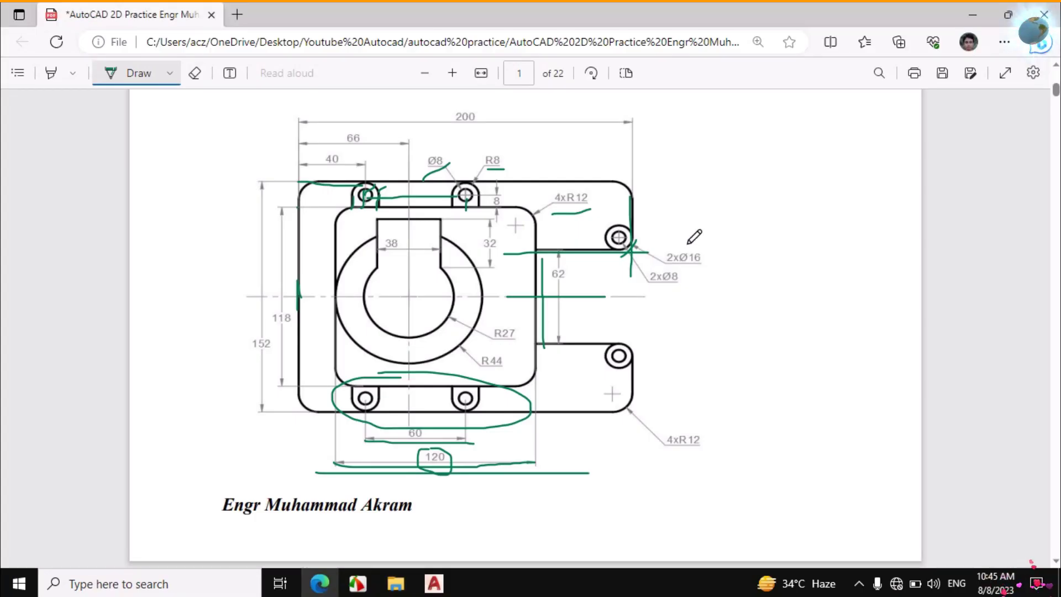
{"action": "left_click", "coordinate": [195, 73]}
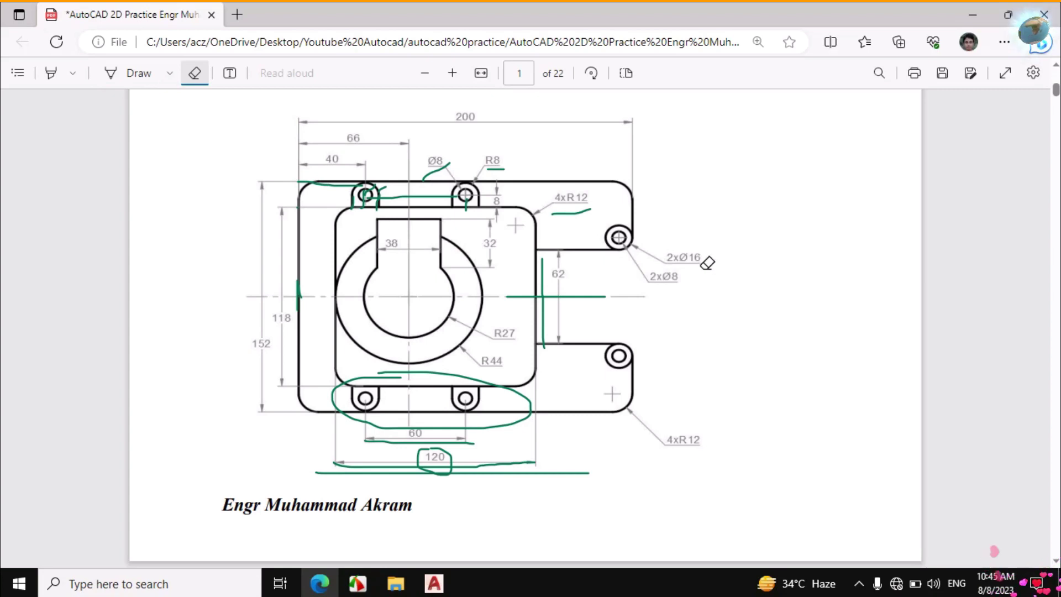
{"action": "left_click", "coordinate": [138, 75]}
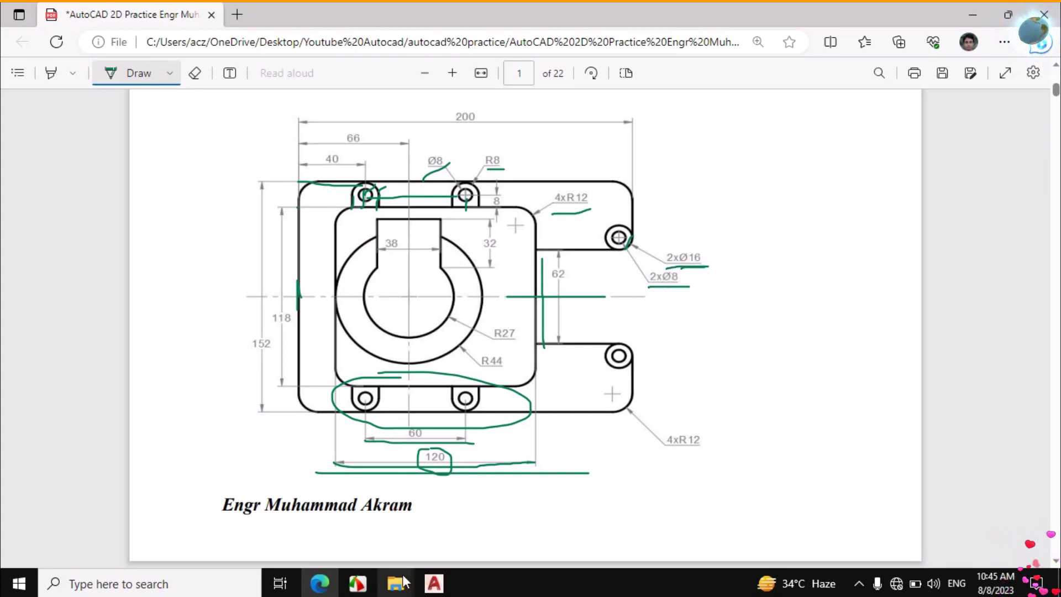
{"action": "left_click", "coordinate": [434, 583]}
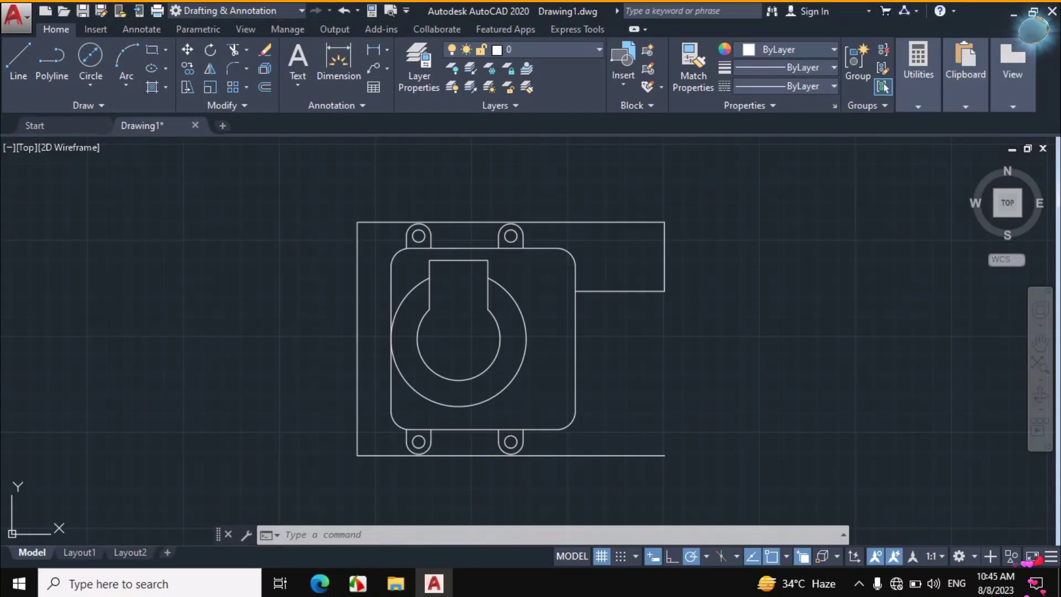
- Draw a radius 8 Tan, Tan, Radius circle touching the upper right arm's end and lower edges
{"action": "left_click", "coordinate": [88, 87]}
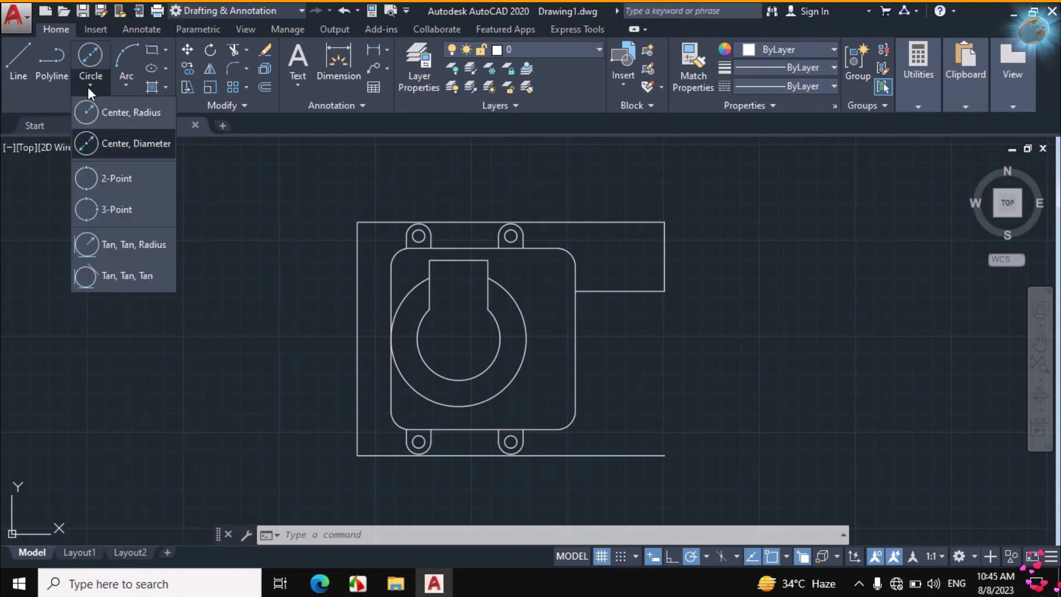
{"action": "left_click", "coordinate": [116, 242]}
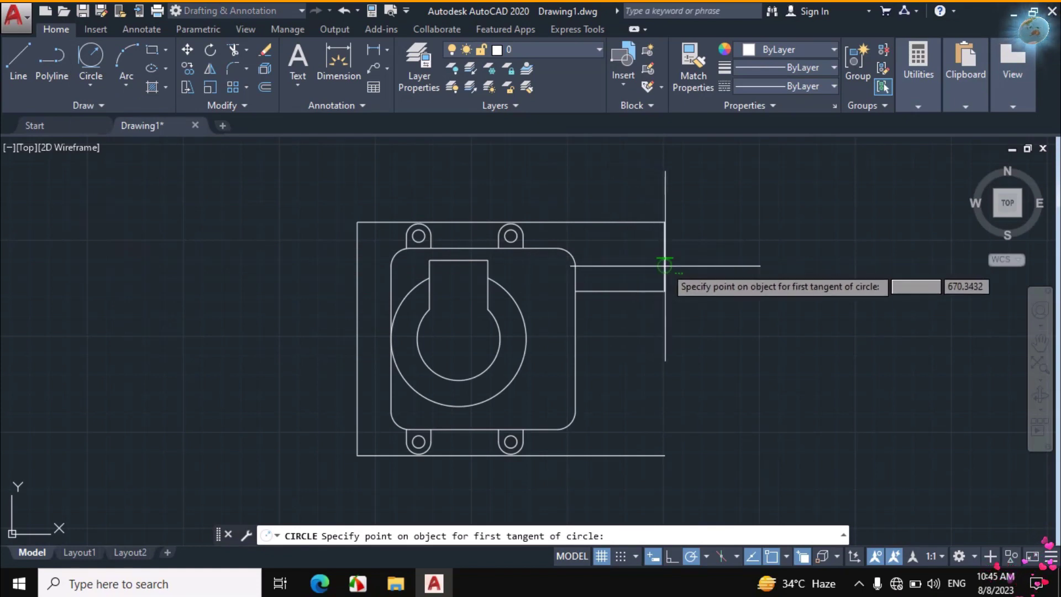
{"action": "left_click", "coordinate": [663, 262]}
{"action": "left_click", "coordinate": [643, 287]}
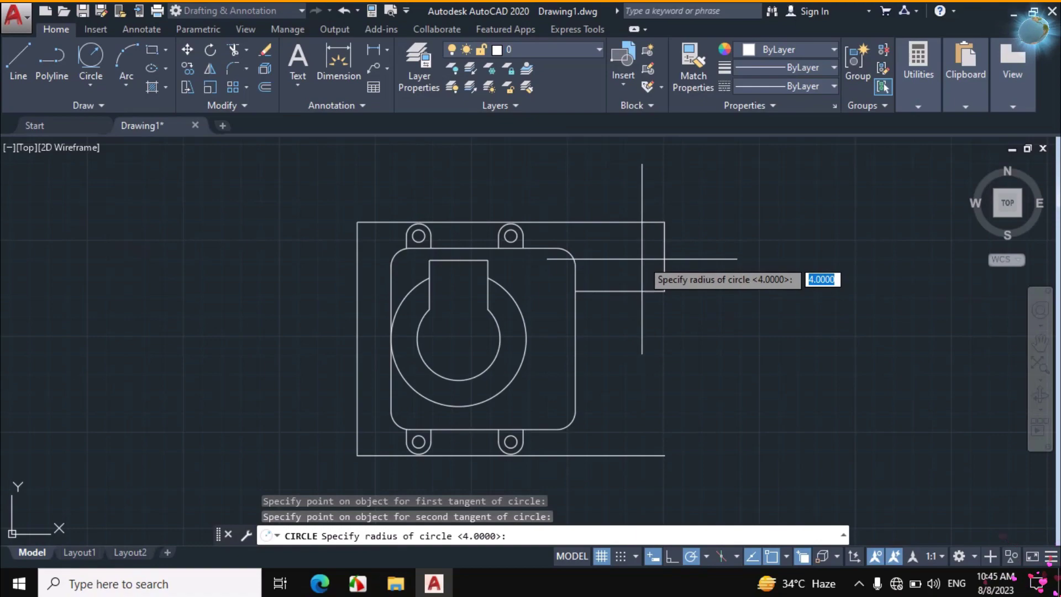
{"action": "left_click", "coordinate": [320, 583]}
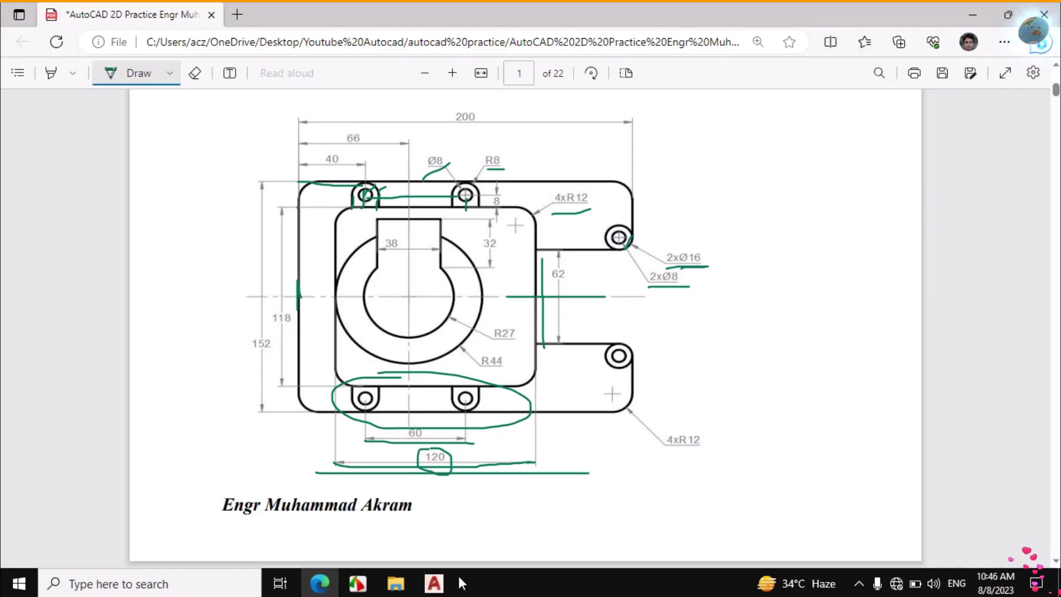
{"action": "left_click", "coordinate": [434, 583]}
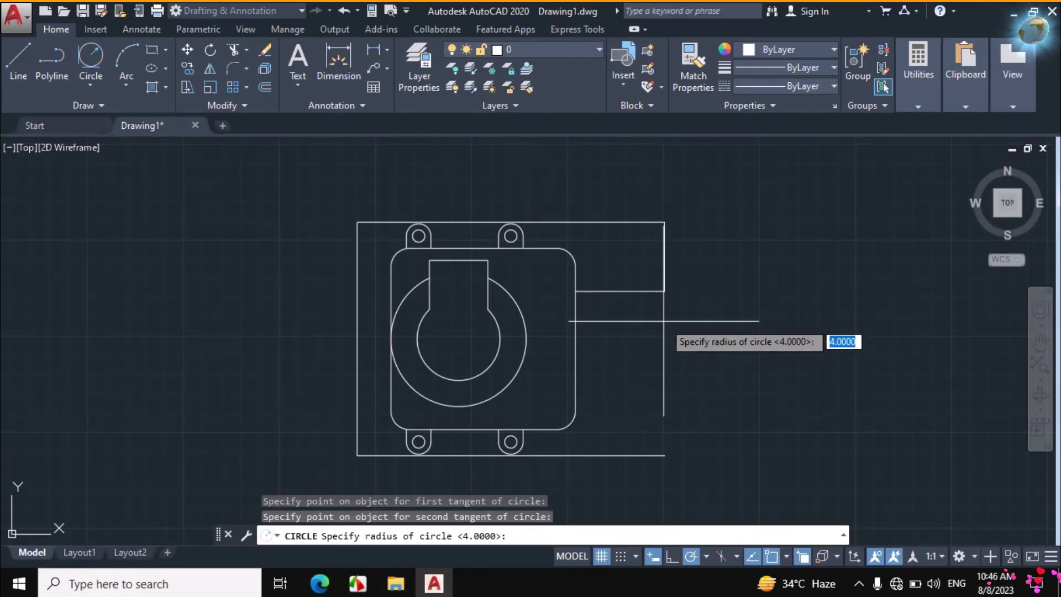
{"action": "key", "text": "Return"}
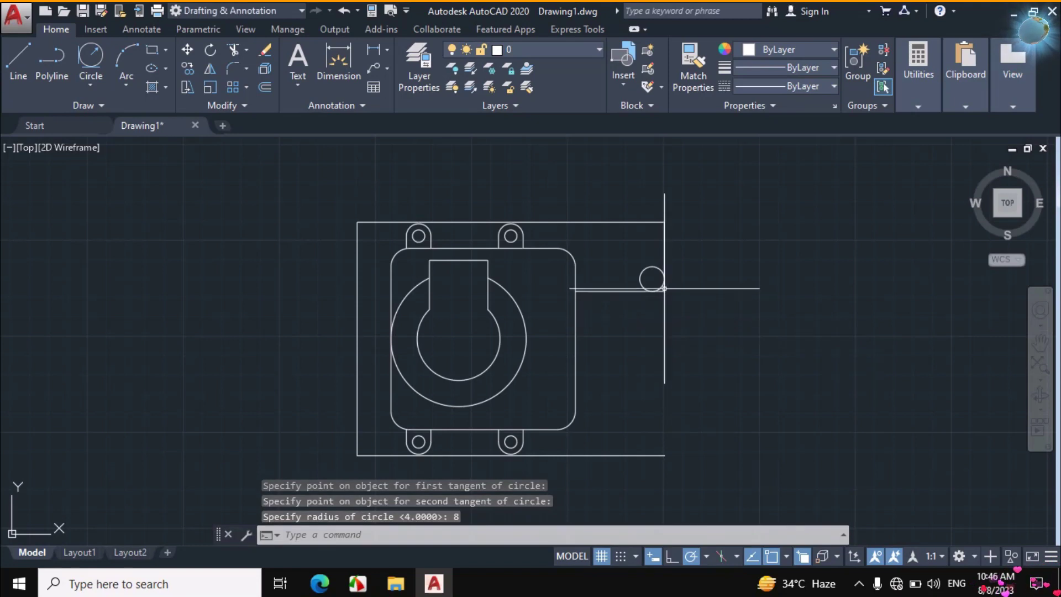
{"action": "scroll", "coordinate": [658, 278], "scroll_direction": "down", "scroll_amount": 2}
- Draw a diameter 8 hole centred on the radius 8 corner circle of the upper right arm
{"action": "scroll", "coordinate": [658, 277], "scroll_direction": "up", "scroll_amount": 4}
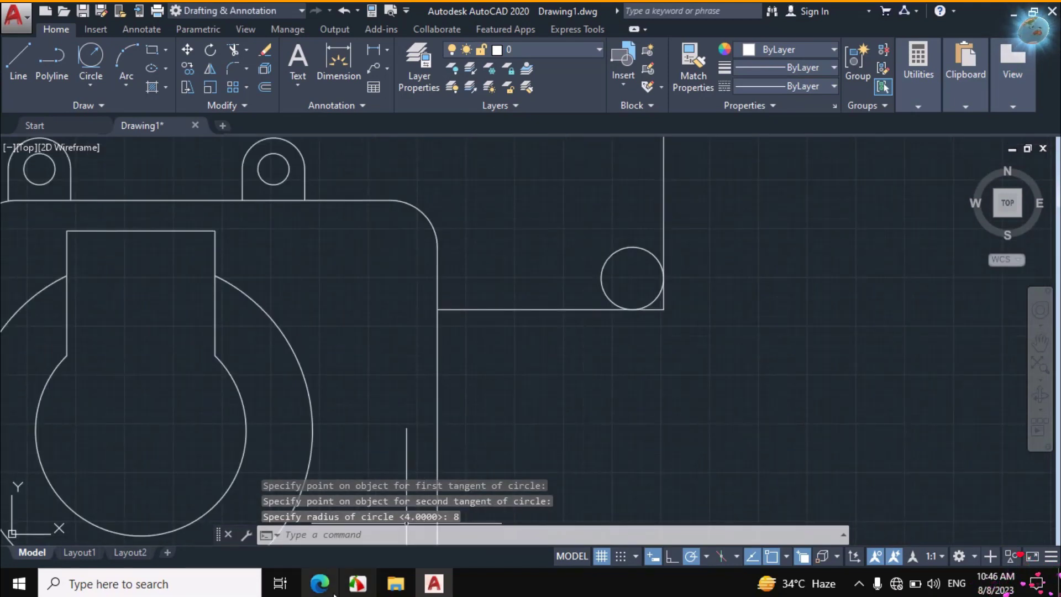
{"action": "left_click", "coordinate": [320, 583]}
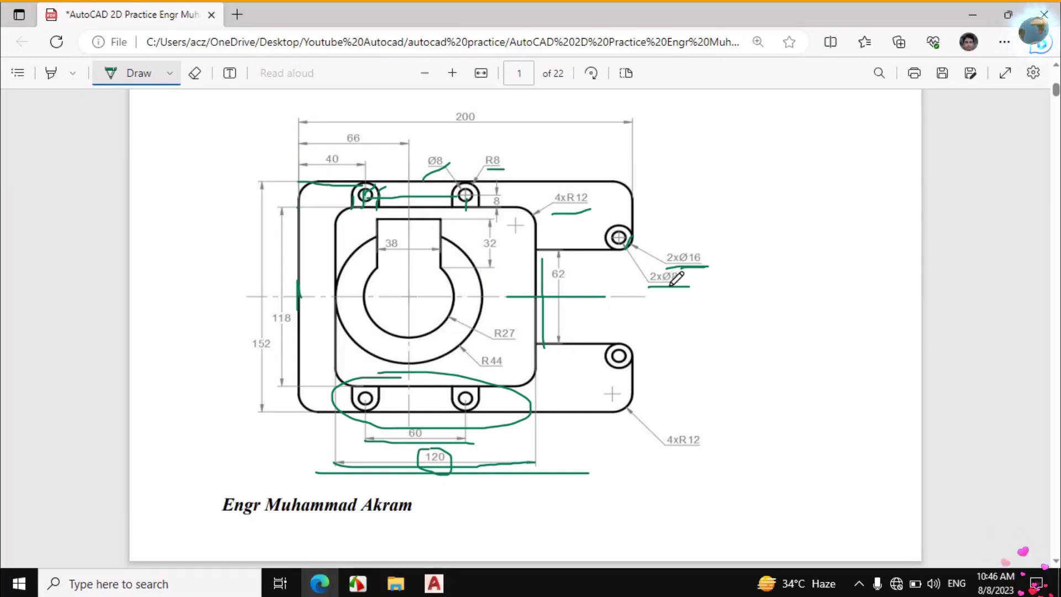
{"action": "left_click", "coordinate": [434, 583]}
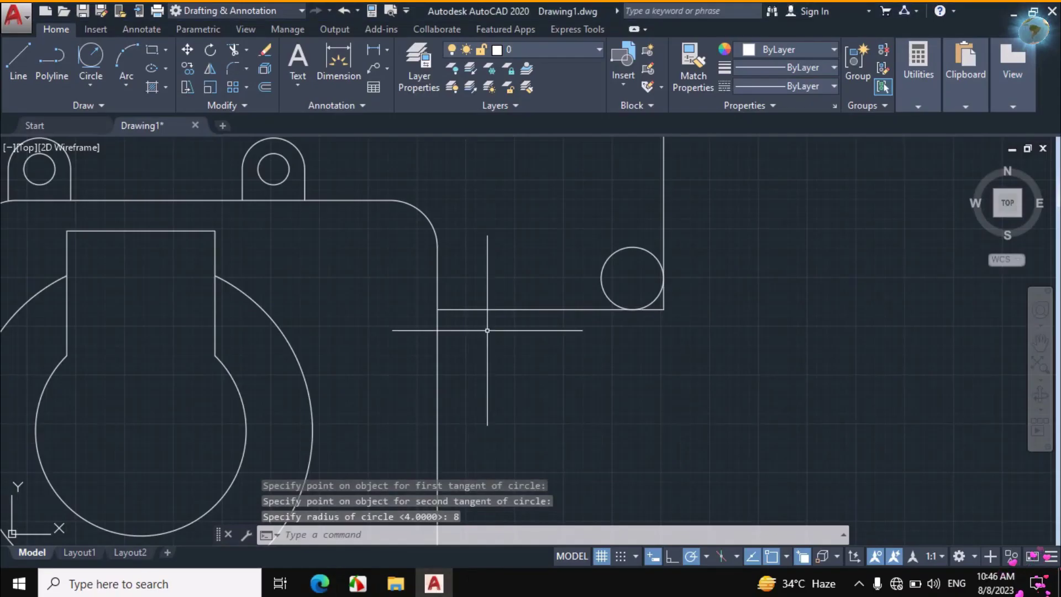
{"action": "left_click", "coordinate": [90, 80]}
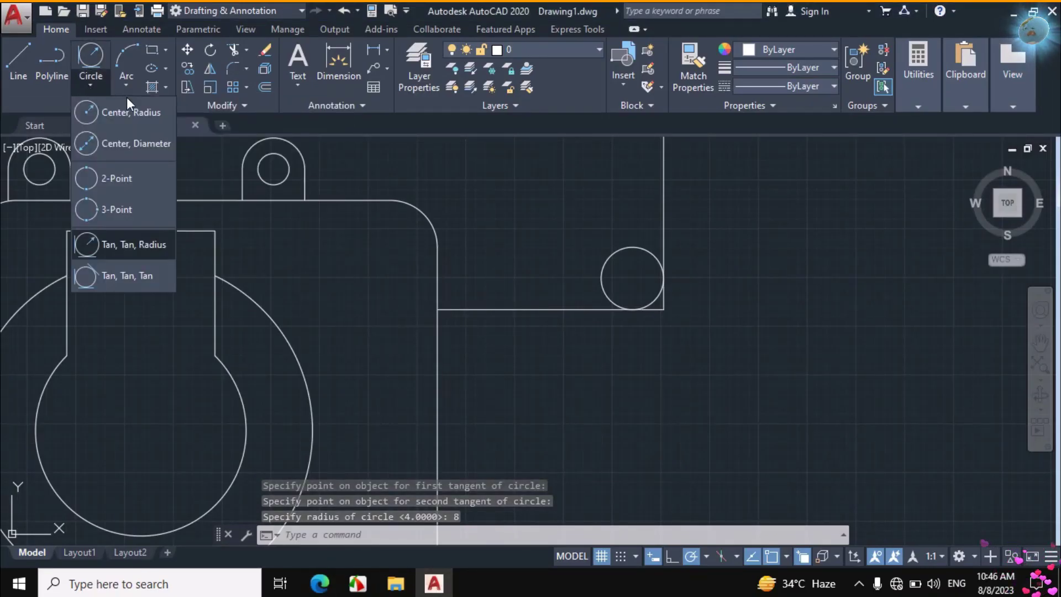
{"action": "left_click", "coordinate": [134, 145]}
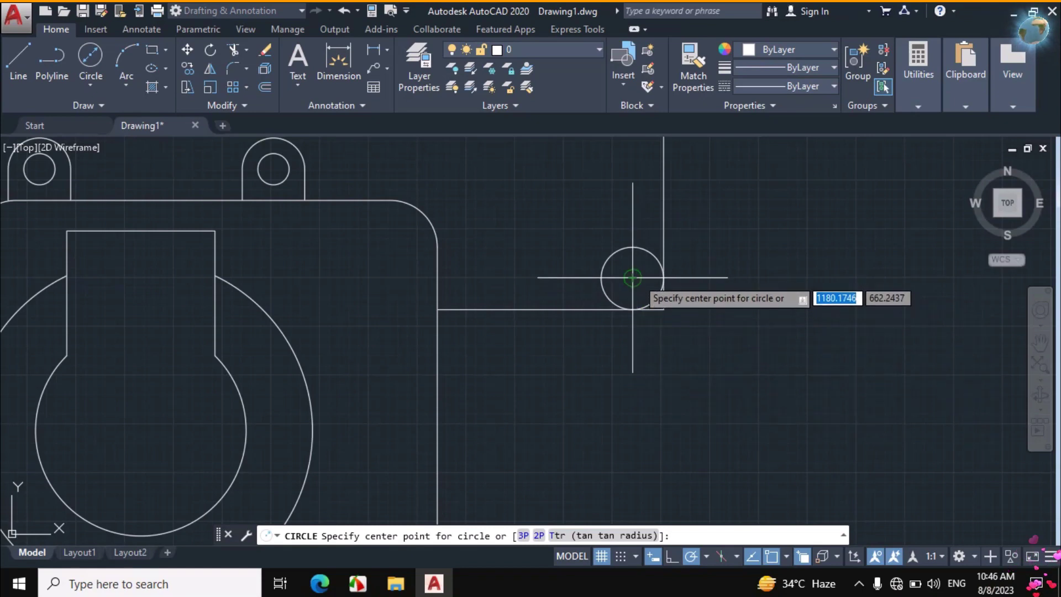
{"action": "left_click", "coordinate": [632, 277]}
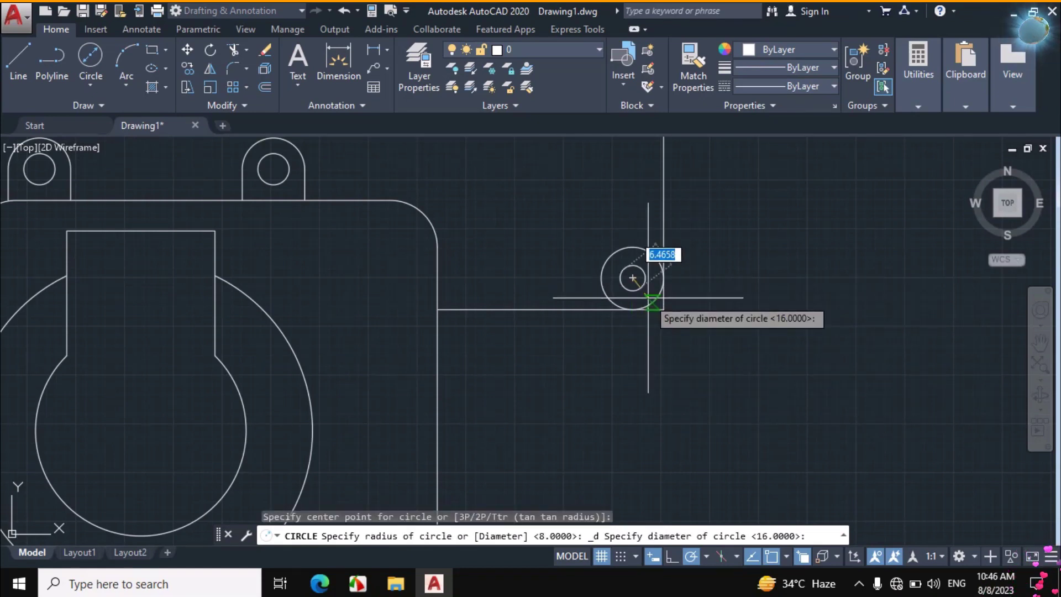
{"action": "key", "text": "Return"}
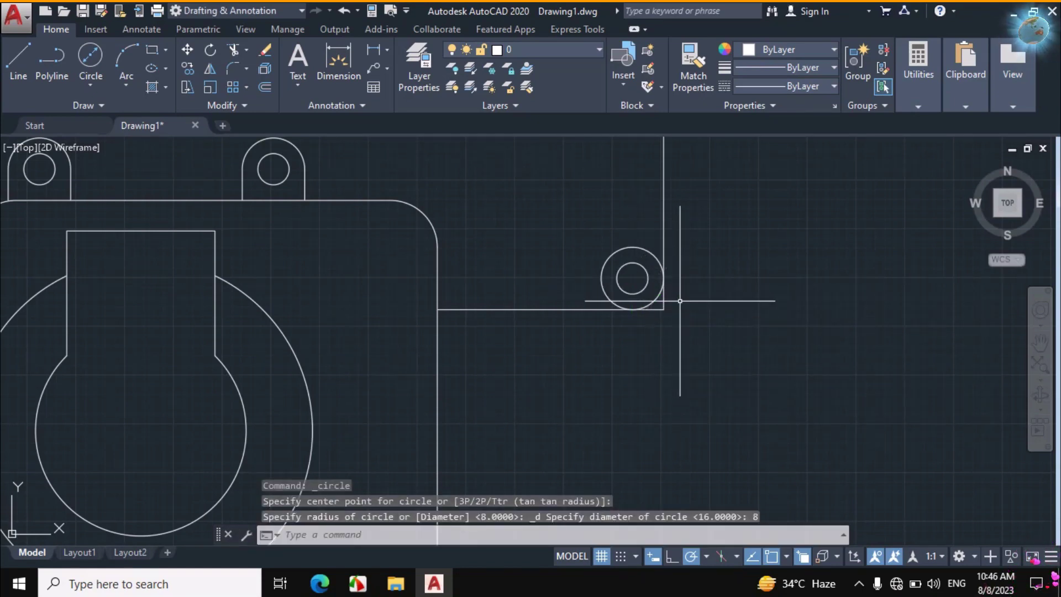
- Trim away the upper arm's square outer corner lines beside the radius 8 circle
{"action": "type", "text": "tr"}
{"action": "key", "text": "Return"}
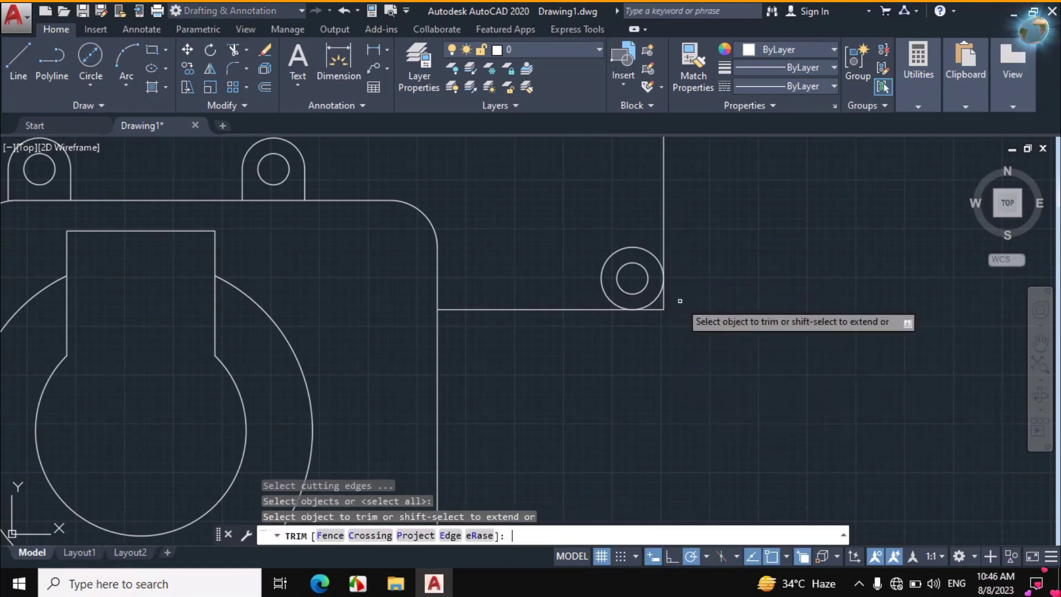
{"action": "left_click", "coordinate": [681, 301]}
{"action": "left_click", "coordinate": [659, 314]}
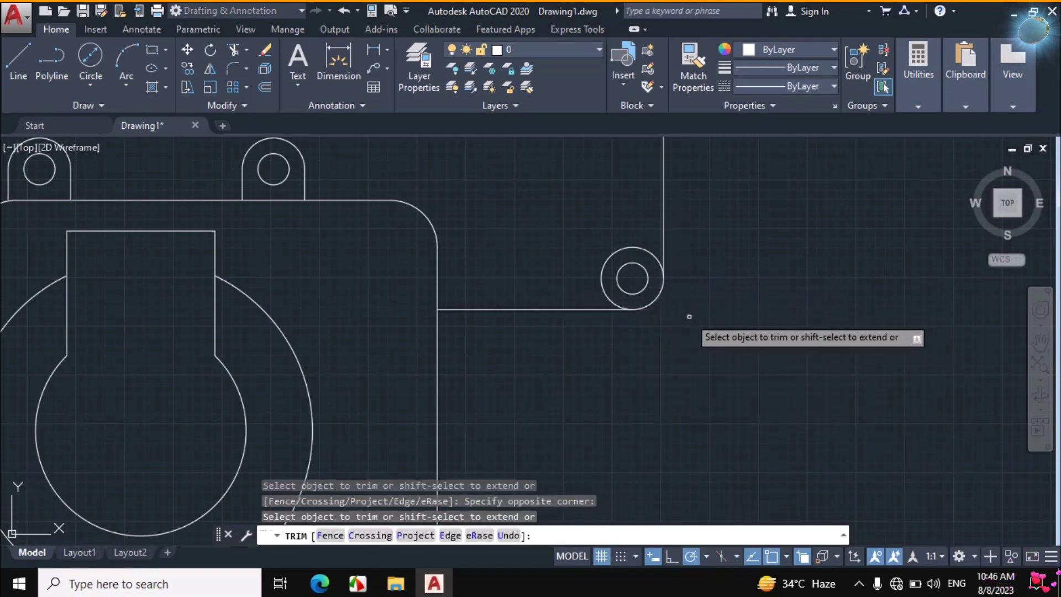
{"action": "scroll", "coordinate": [687, 314], "scroll_direction": "down", "scroll_amount": 4}
{"action": "key", "text": "Escape"}
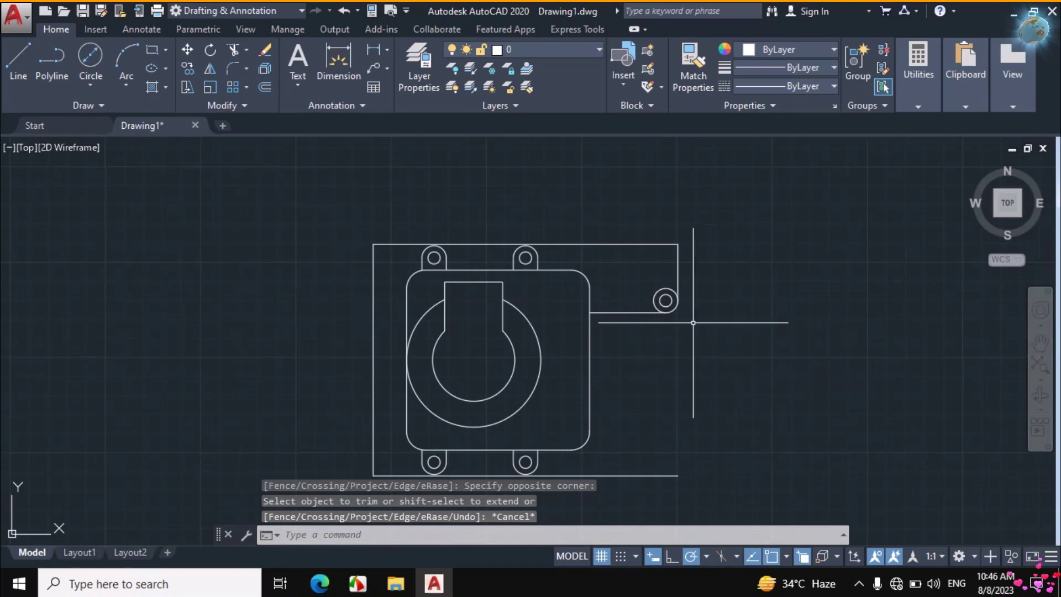
- Crossing-select the upper right arm's lines and lug circles, checking them against the reference PDF
{"action": "left_click", "coordinate": [710, 269]}
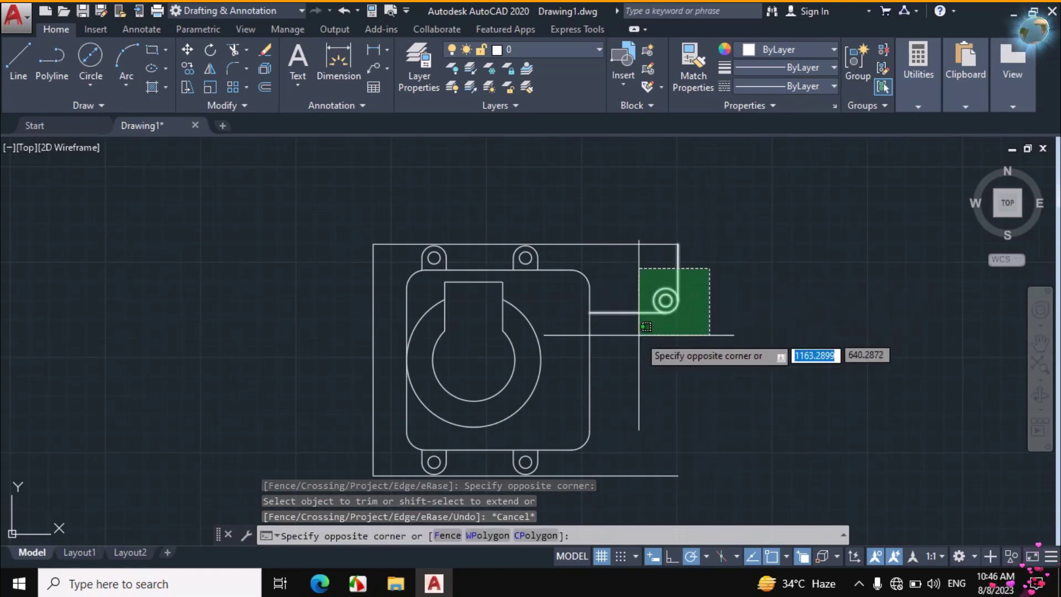
{"action": "left_click", "coordinate": [635, 336]}
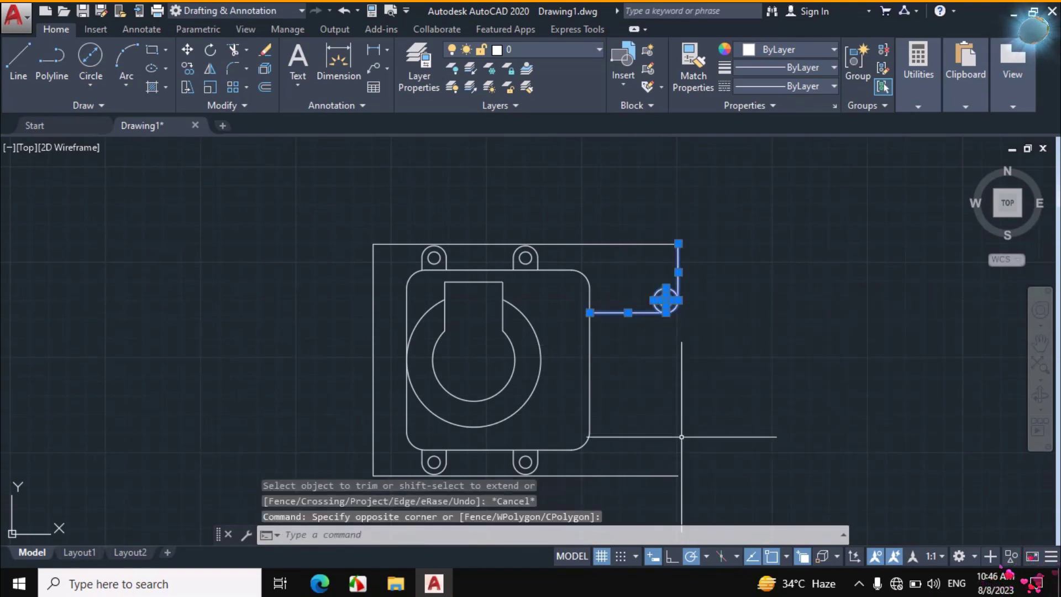
{"action": "left_click", "coordinate": [319, 583]}
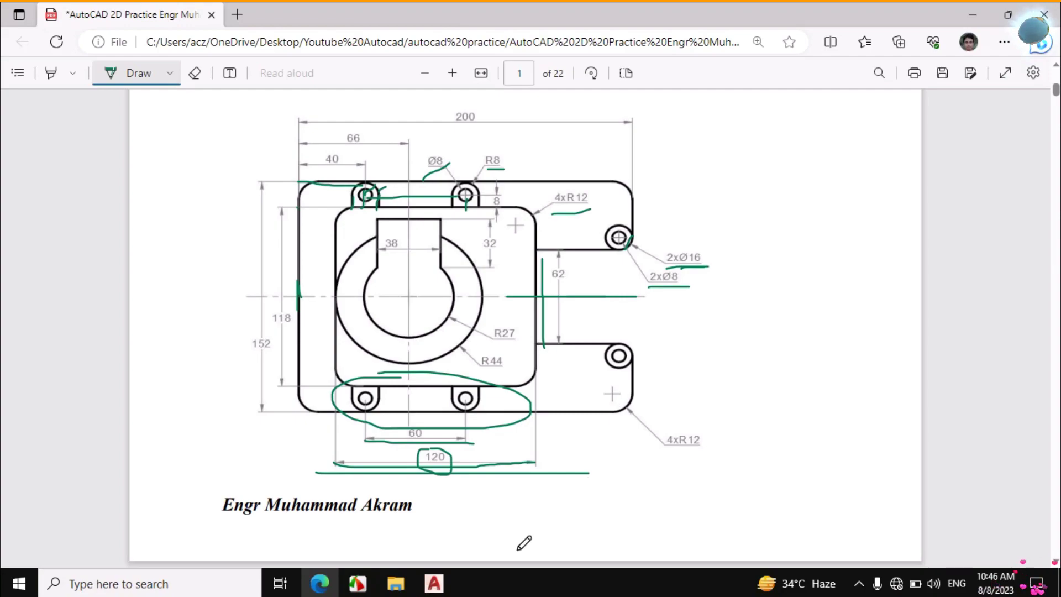
{"action": "left_click", "coordinate": [434, 583]}
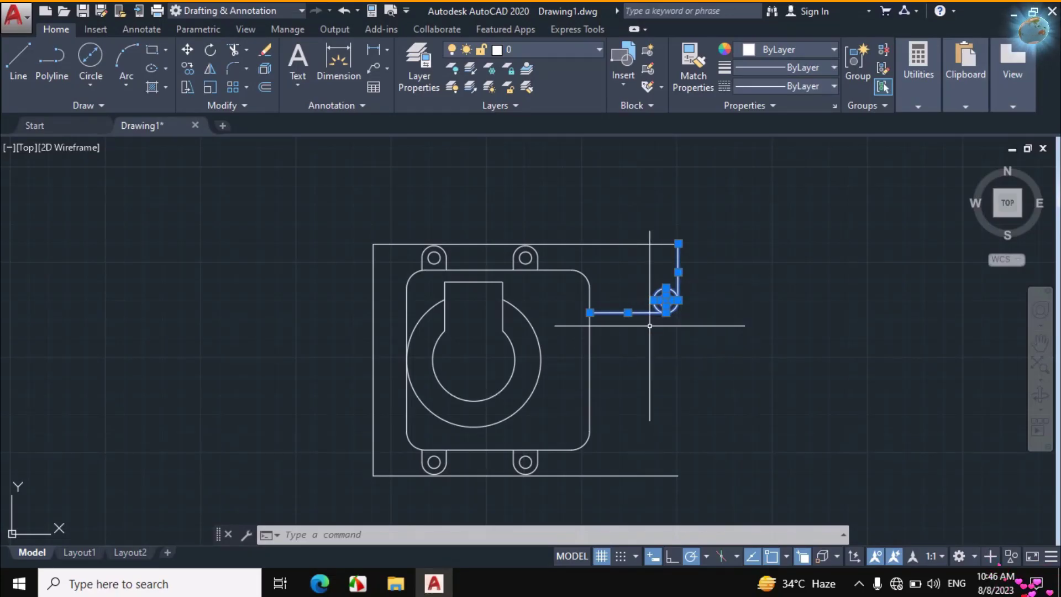
- Cancel a first mirror attempt and reselect the upper arm with its lug circles
{"action": "type", "text": "mi"}
{"action": "key", "text": "Return"}
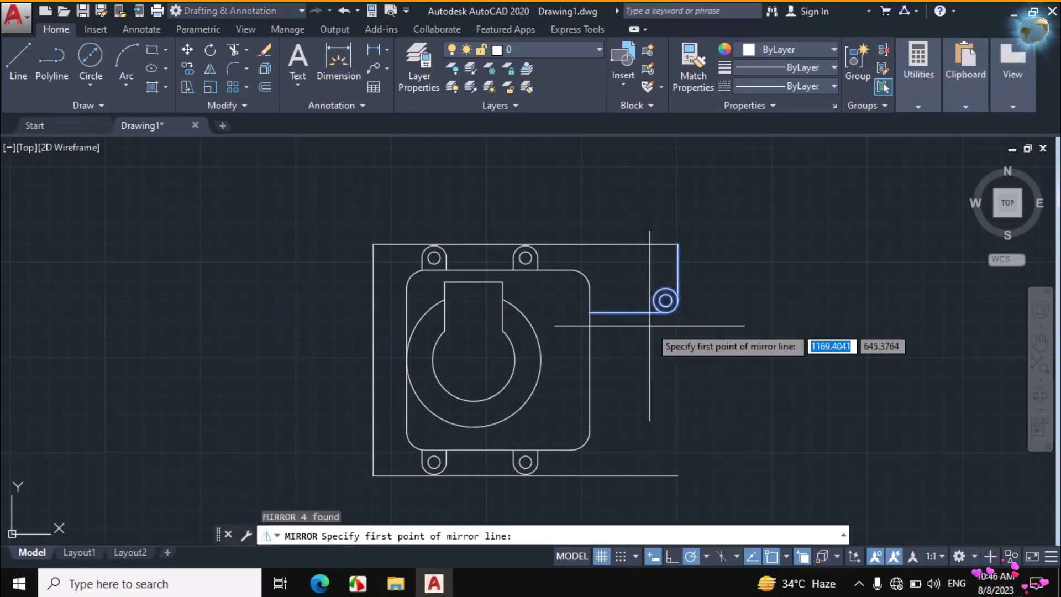
{"action": "left_click", "coordinate": [590, 359]}
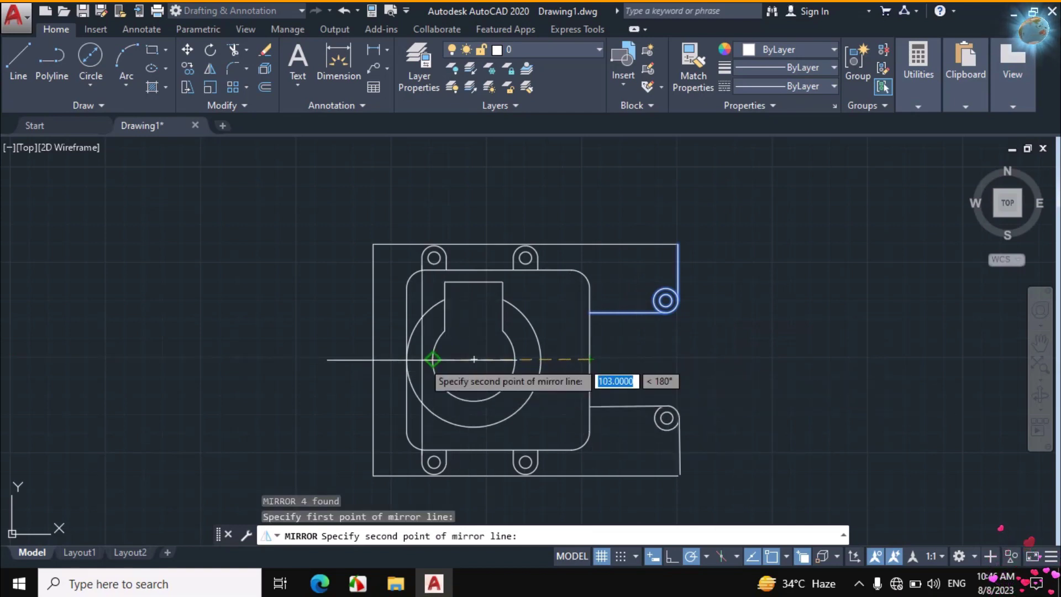
{"action": "left_click", "coordinate": [409, 359]}
{"action": "key", "text": "Escape"}
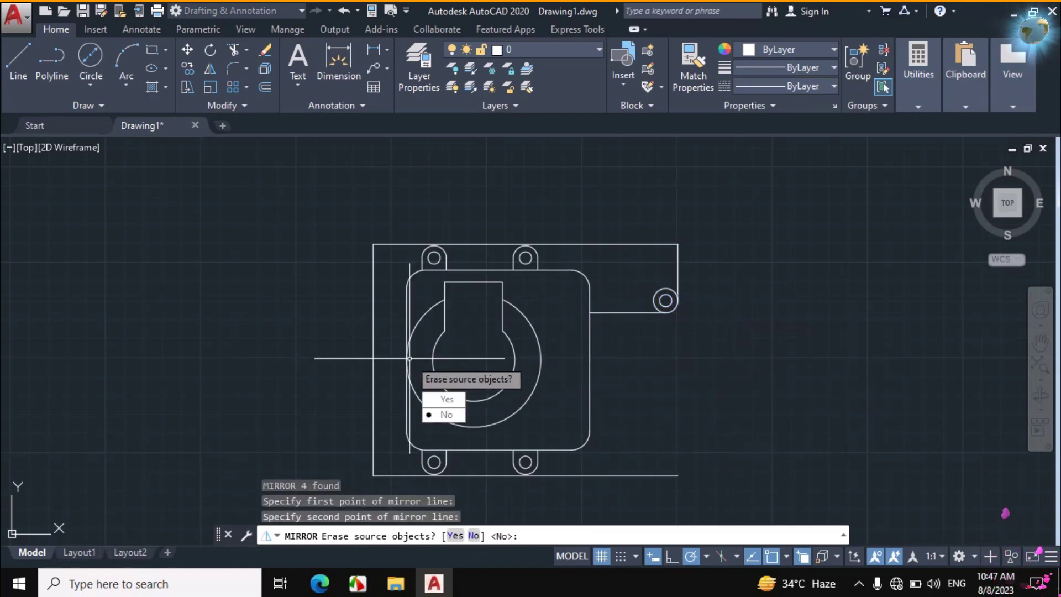
{"action": "left_click", "coordinate": [691, 252]}
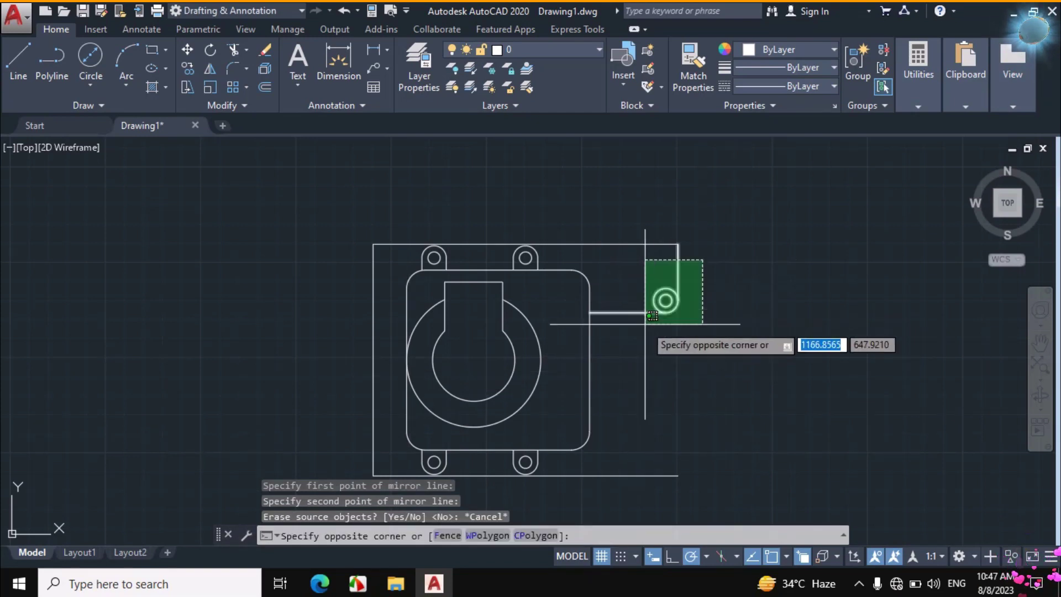
{"action": "left_click", "coordinate": [630, 336]}
- Mirror the arm downward about the horizontal line through the right edge midpoint, keeping the original
{"action": "type", "text": "mi"}
{"action": "key", "text": "Return"}
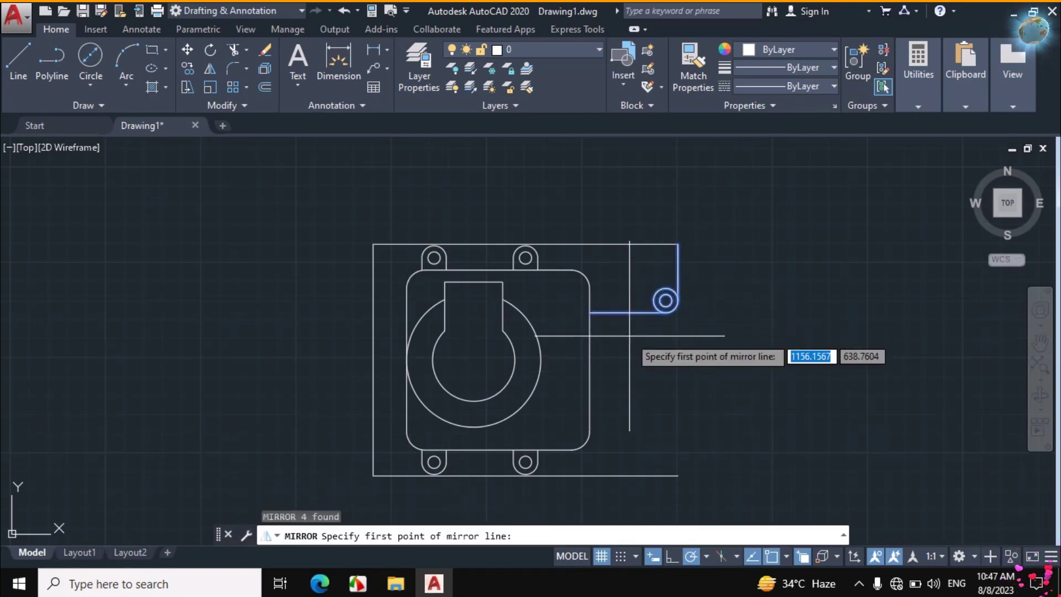
{"action": "left_click", "coordinate": [590, 359]}
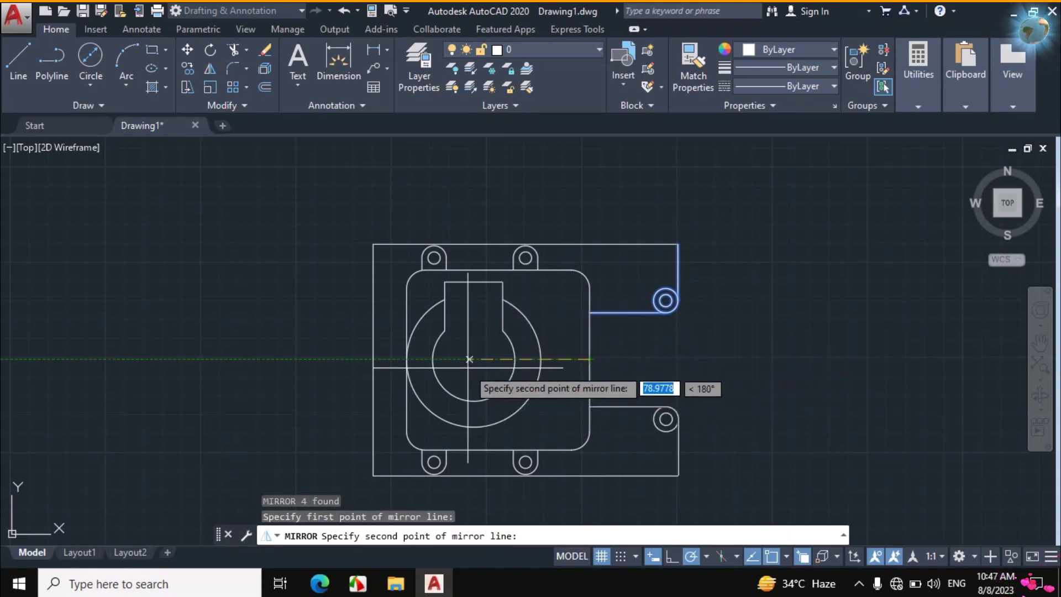
{"action": "left_click", "coordinate": [413, 360]}
{"action": "left_click", "coordinate": [450, 415]}
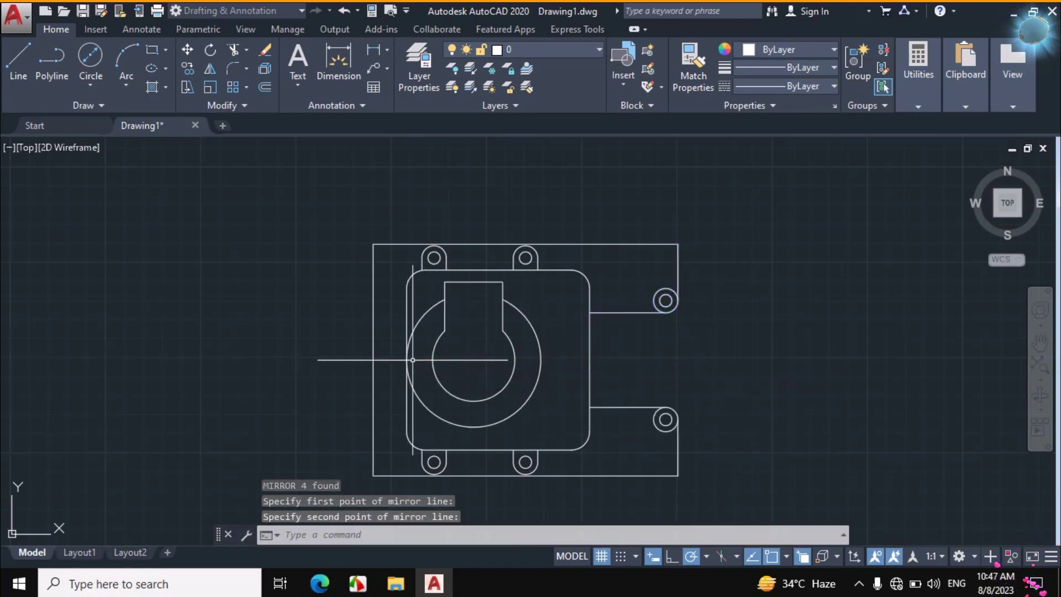
{"action": "scroll", "coordinate": [576, 210], "scroll_direction": "up", "scroll_amount": 2}
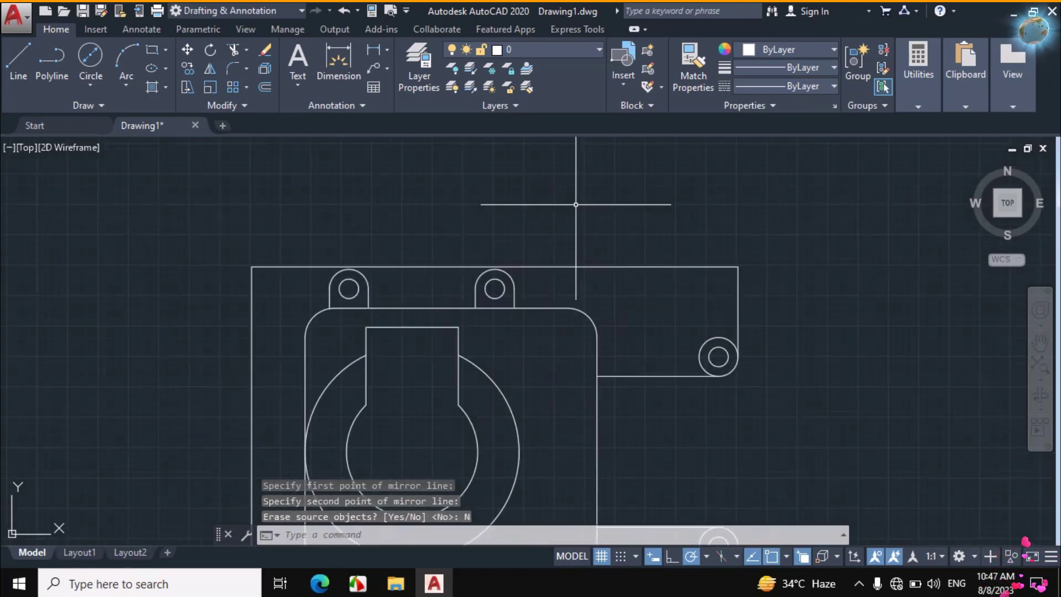
{"action": "scroll", "coordinate": [575, 216], "scroll_direction": "down", "scroll_amount": 4}
{"action": "scroll", "coordinate": [572, 243], "scroll_direction": "up", "scroll_amount": 2}
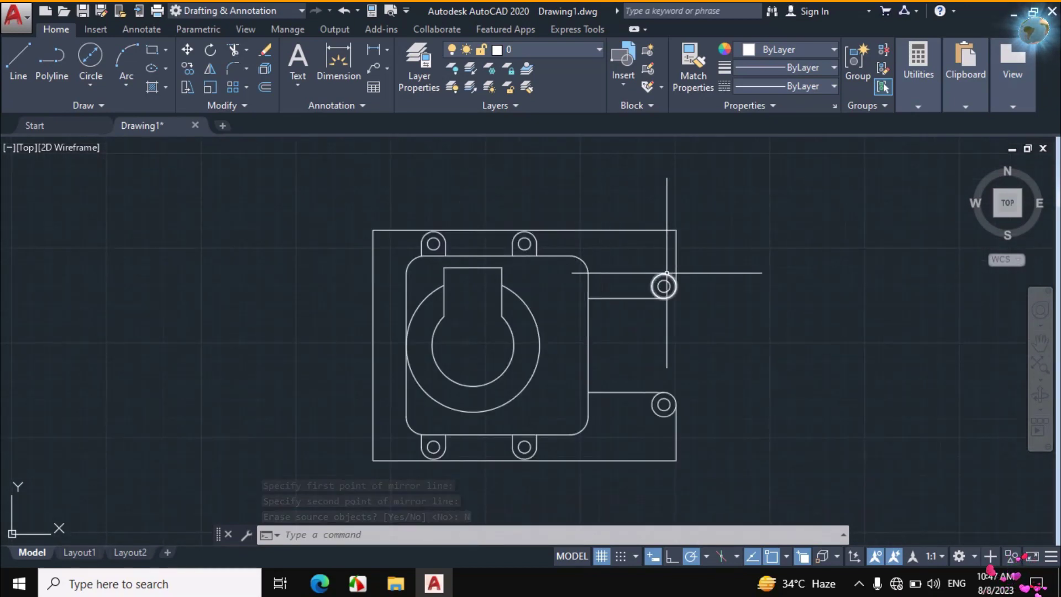
{"action": "left_click", "coordinate": [320, 583]}
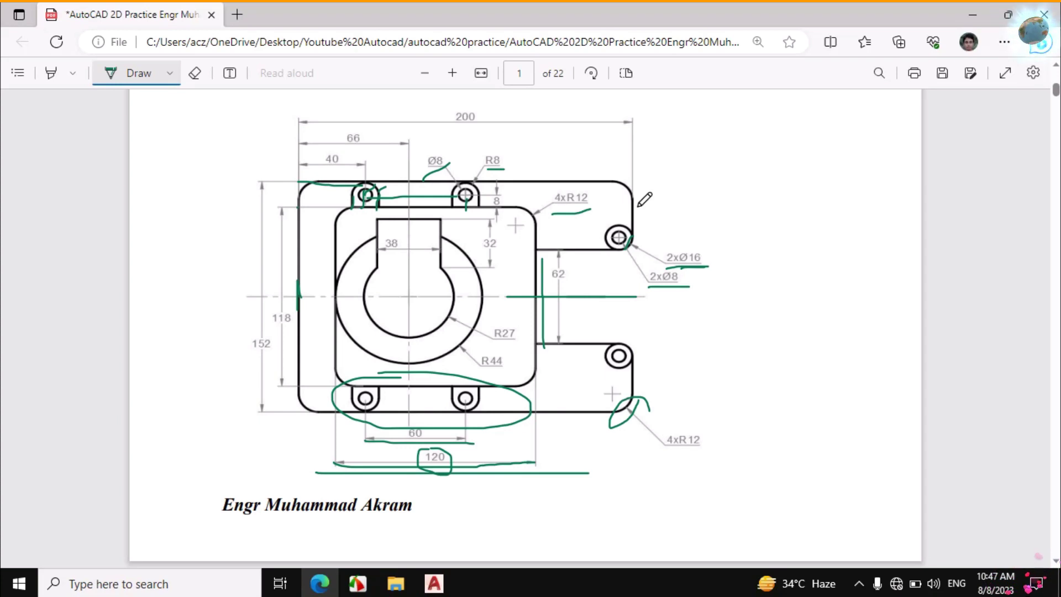
- Set the fillet radius to 12 and round the top-right and top-left frame corners
{"action": "left_click", "coordinate": [435, 583]}
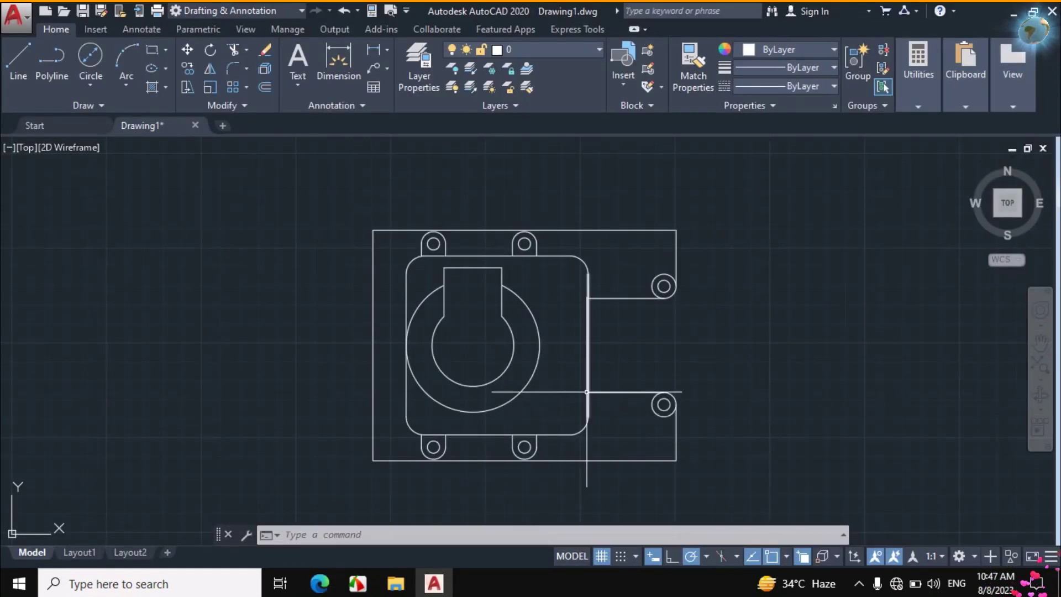
{"action": "type", "text": "F"}
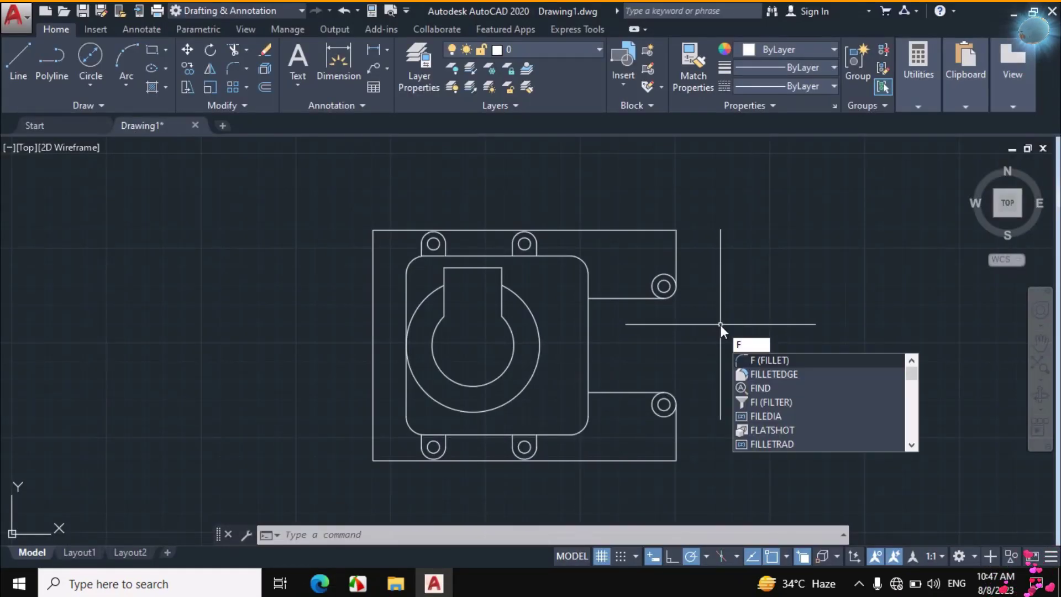
{"action": "key", "text": "Return"}
{"action": "right_click", "coordinate": [720, 325]}
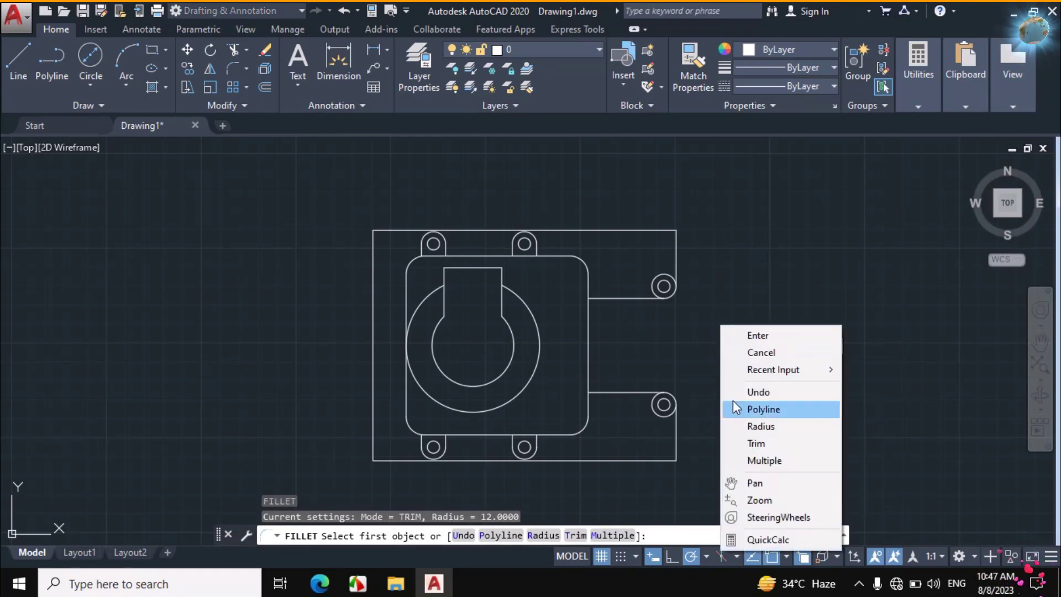
{"action": "left_click", "coordinate": [737, 426]}
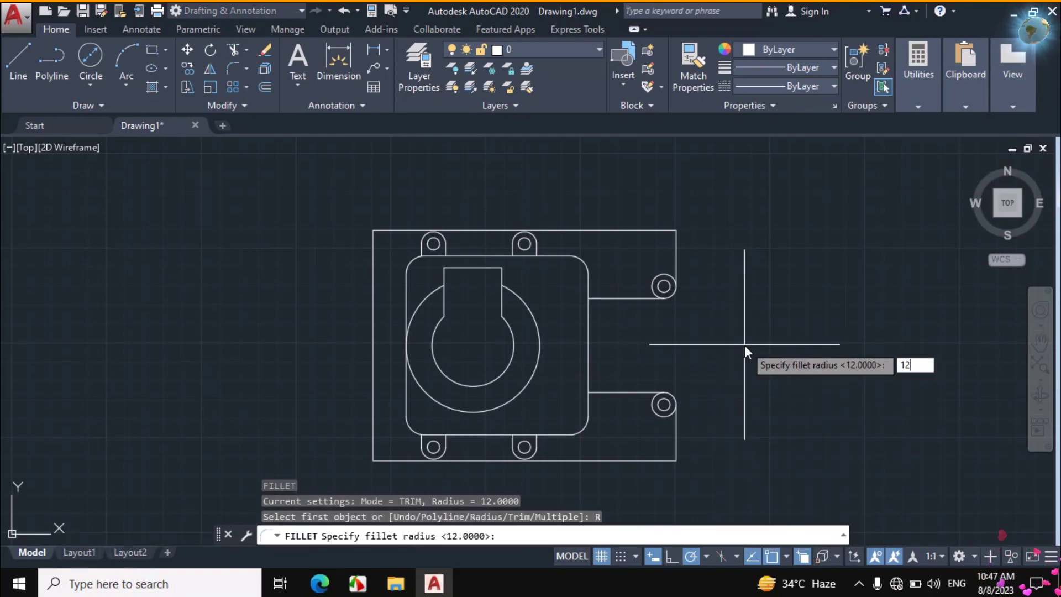
{"action": "type", "text": "12"}
{"action": "key", "text": "Return"}
{"action": "left_click", "coordinate": [657, 229]}
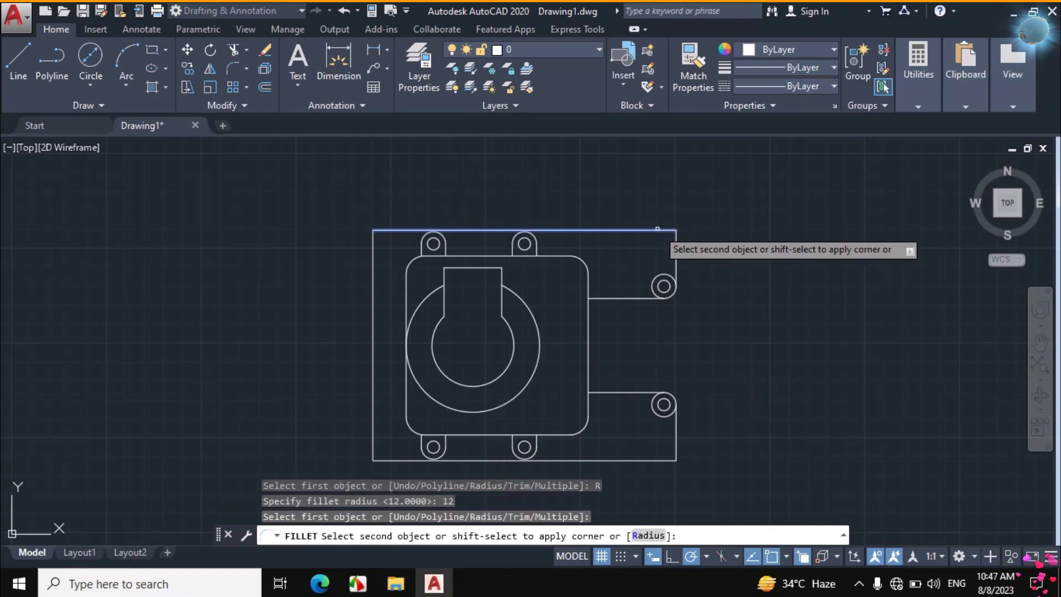
{"action": "left_click", "coordinate": [675, 243]}
{"action": "key", "text": "Return"}
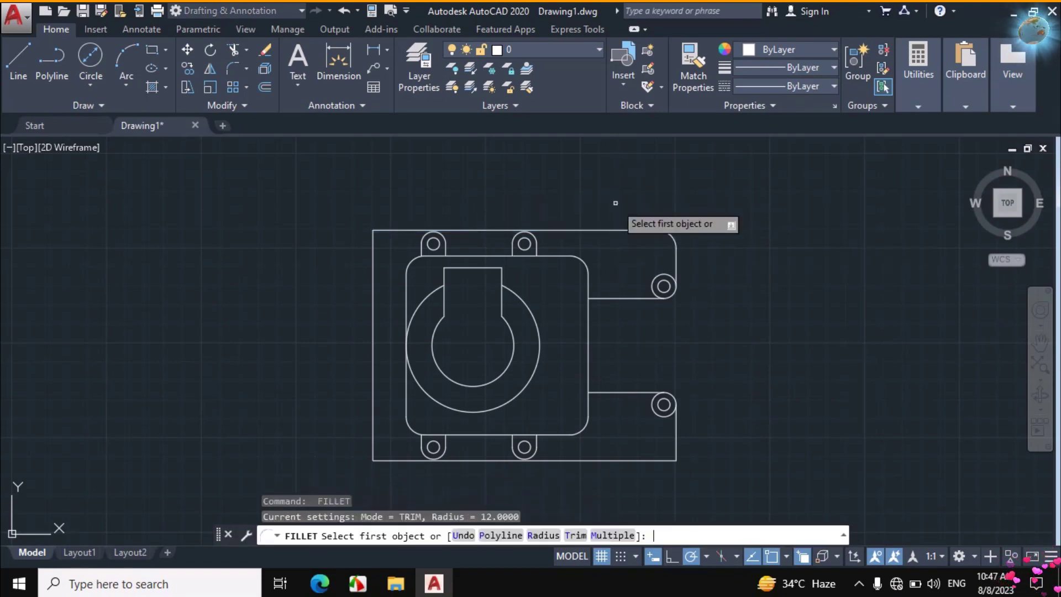
{"action": "left_click", "coordinate": [387, 230]}
{"action": "left_click", "coordinate": [373, 268]}
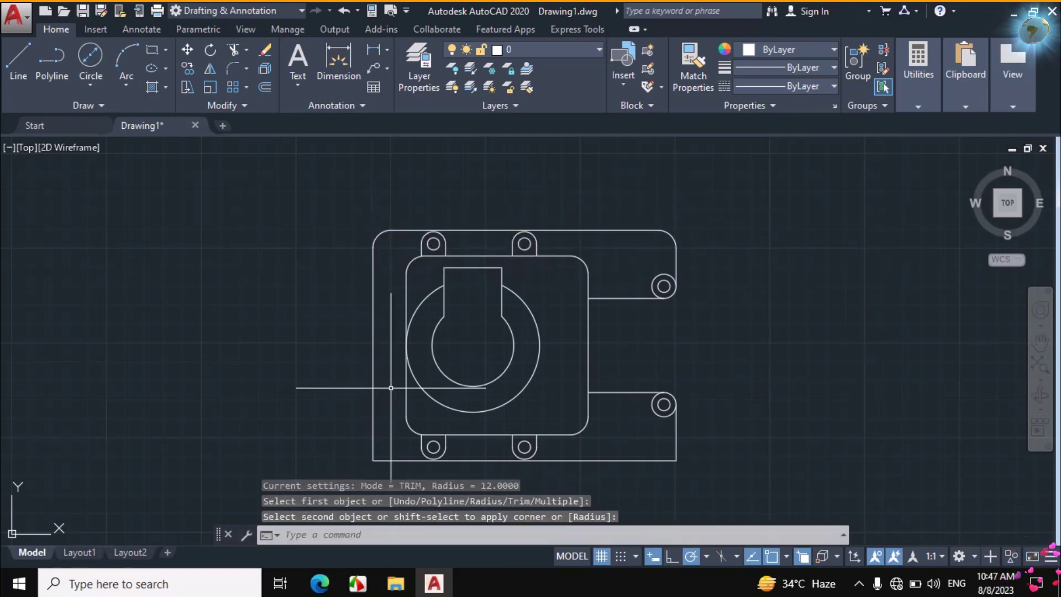
- Round the bottom-left and bottom-right frame corners with the same R12 fillet
{"action": "key", "text": "Return"}
{"action": "left_click", "coordinate": [374, 442]}
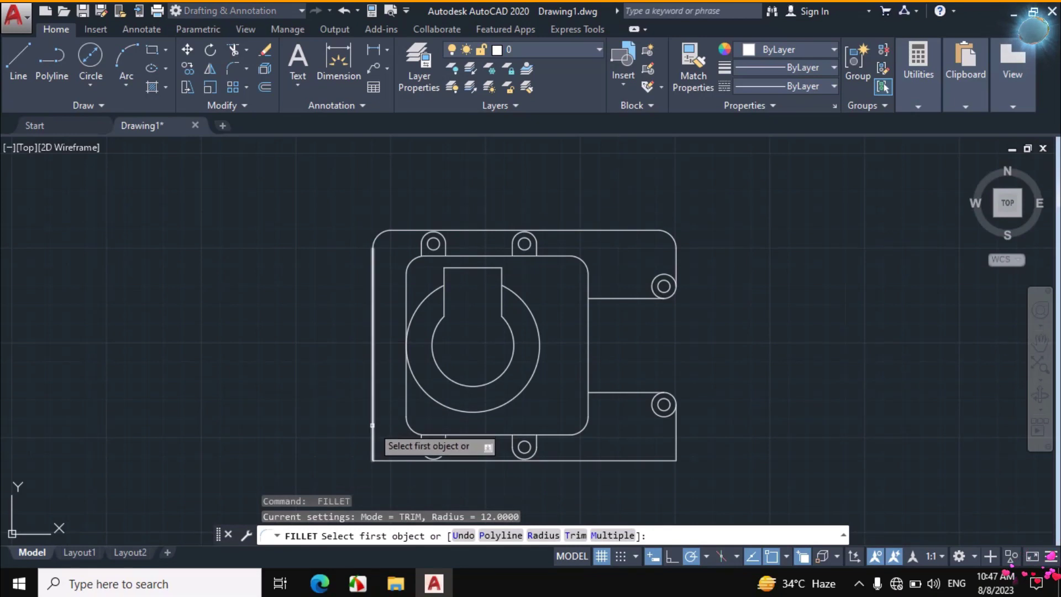
{"action": "left_click", "coordinate": [394, 459]}
{"action": "key", "text": "Return"}
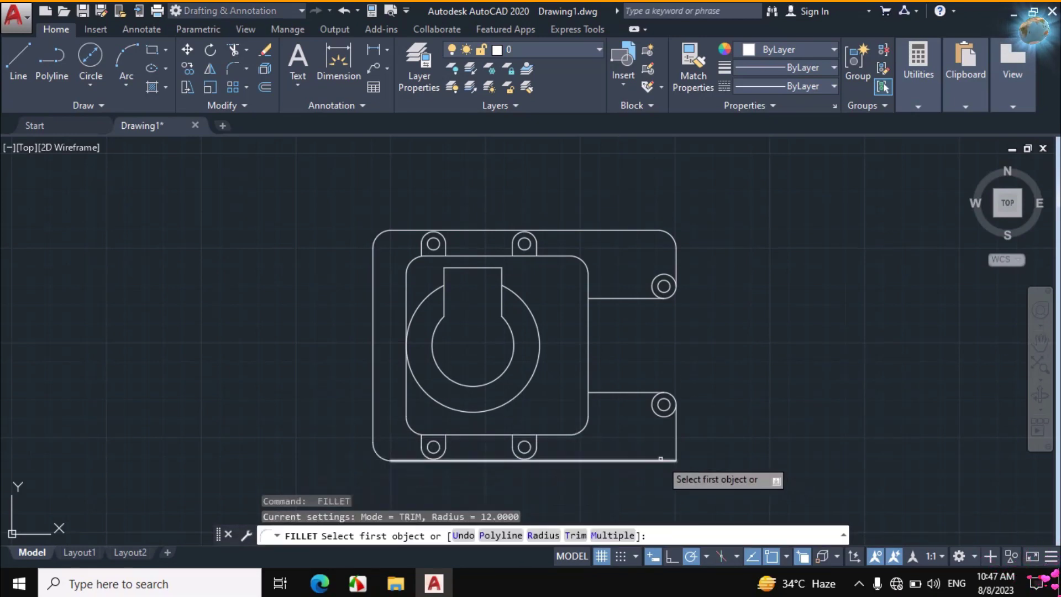
{"action": "left_click", "coordinate": [659, 459]}
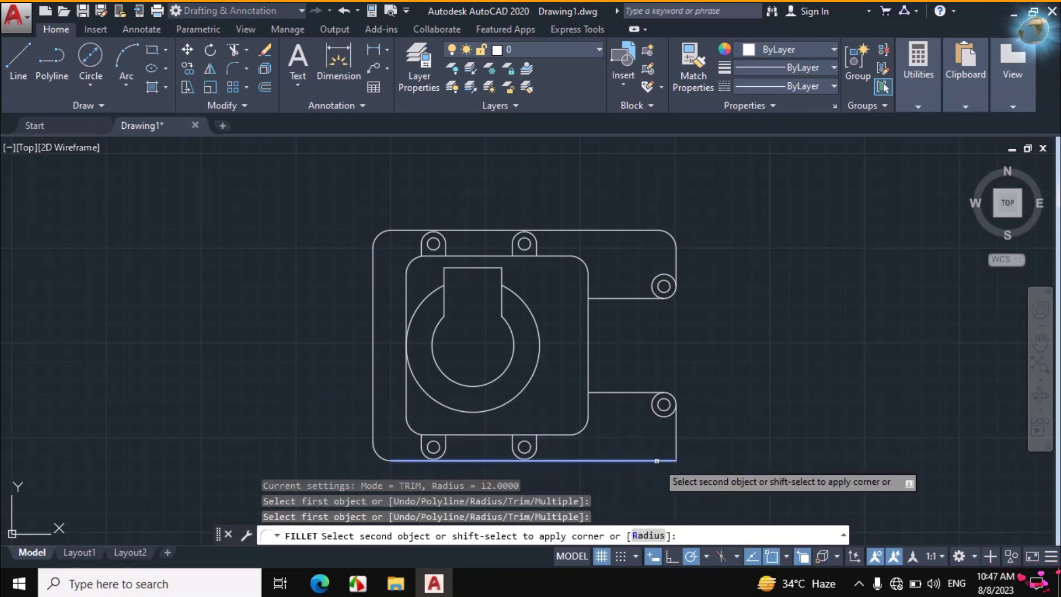
{"action": "left_click", "coordinate": [673, 436]}
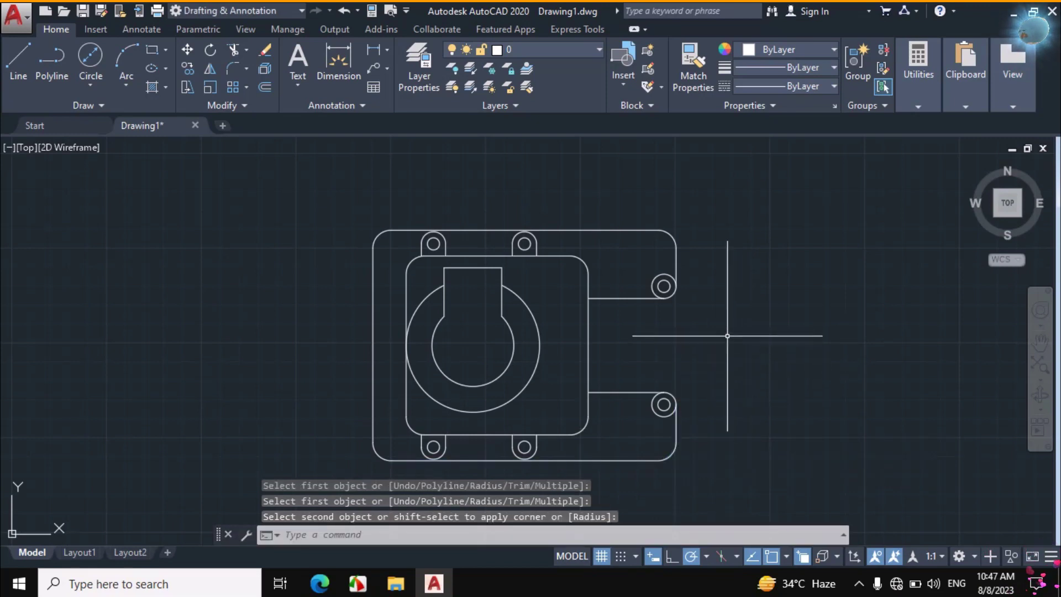
{"action": "key", "text": "Escape"}
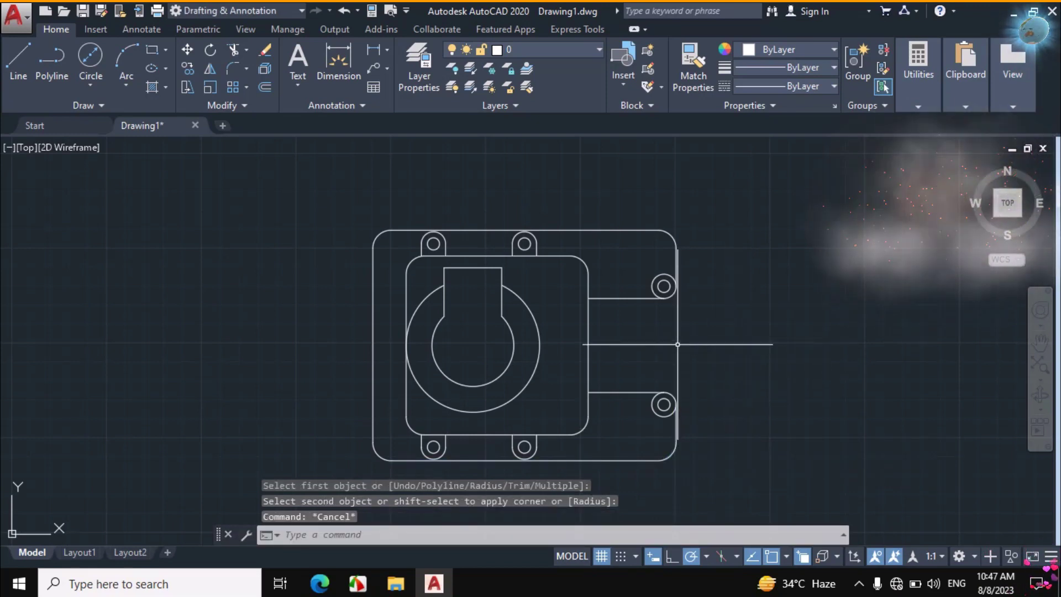
{"action": "left_click", "coordinate": [326, 586]}
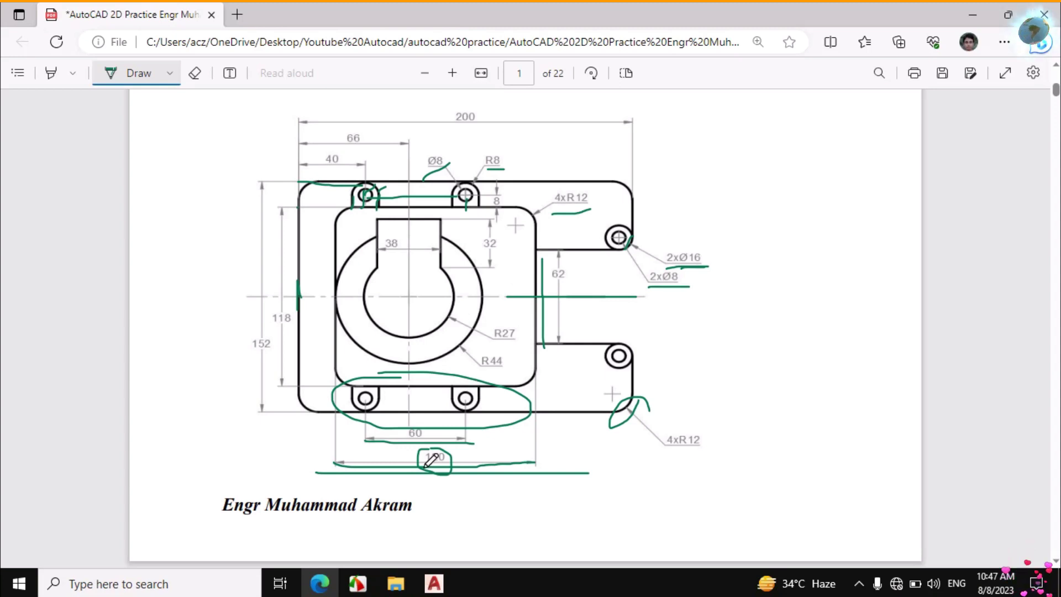
{"action": "left_click", "coordinate": [431, 585]}
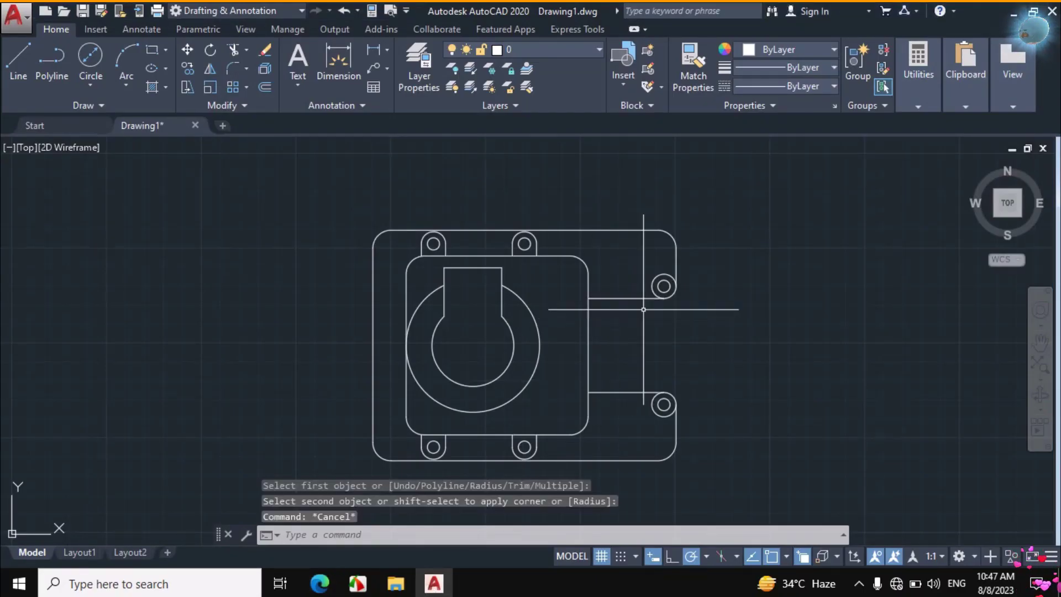